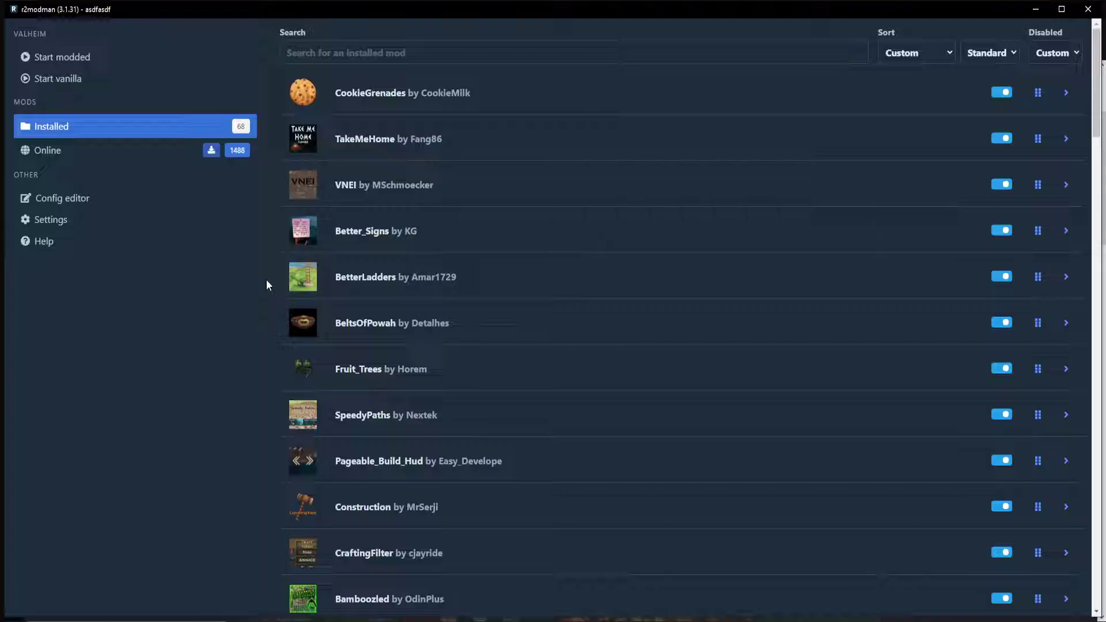
# Step: Switch to the browser and open the r2modman package page from Thunderstore's main Valheim mod list
pyautogui.click(144, 217)
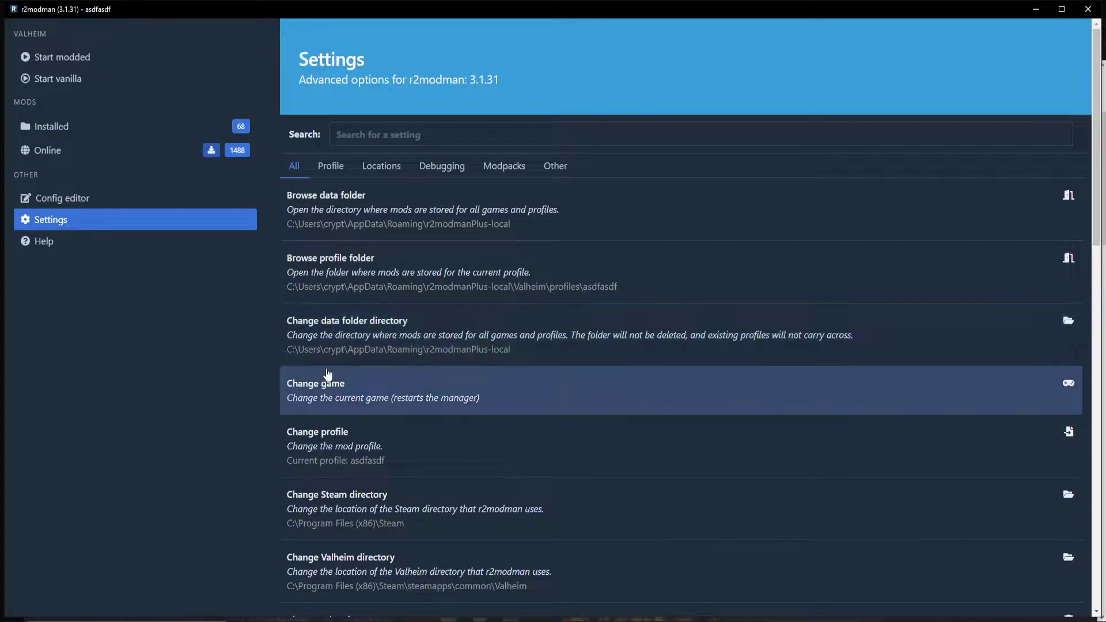
pyautogui.click(1036, 9)
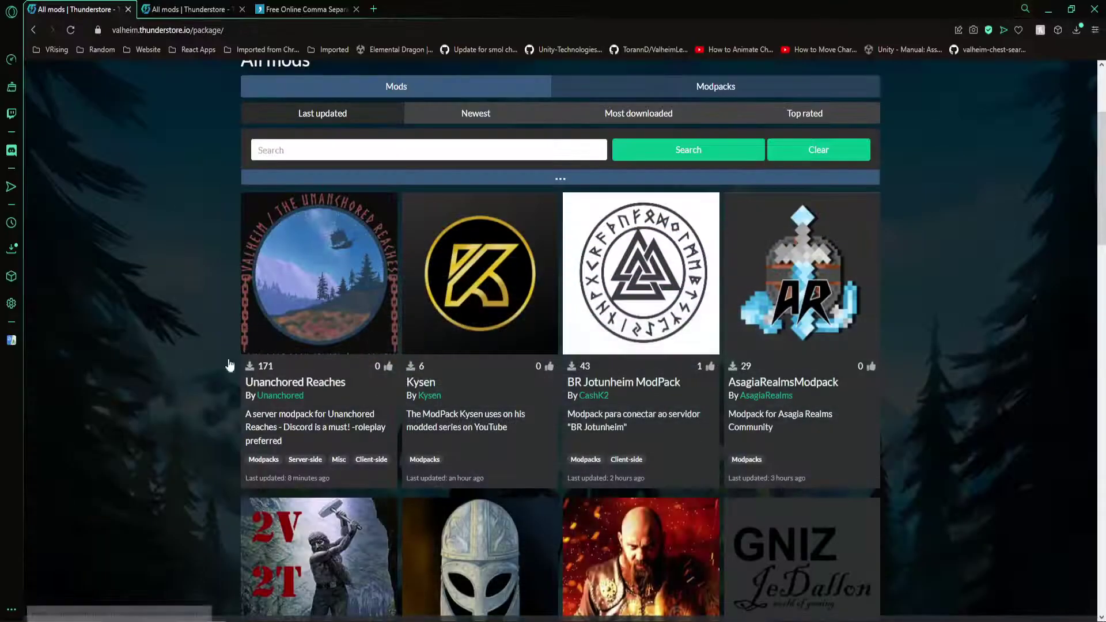
pyautogui.scroll(3, 138, 457)
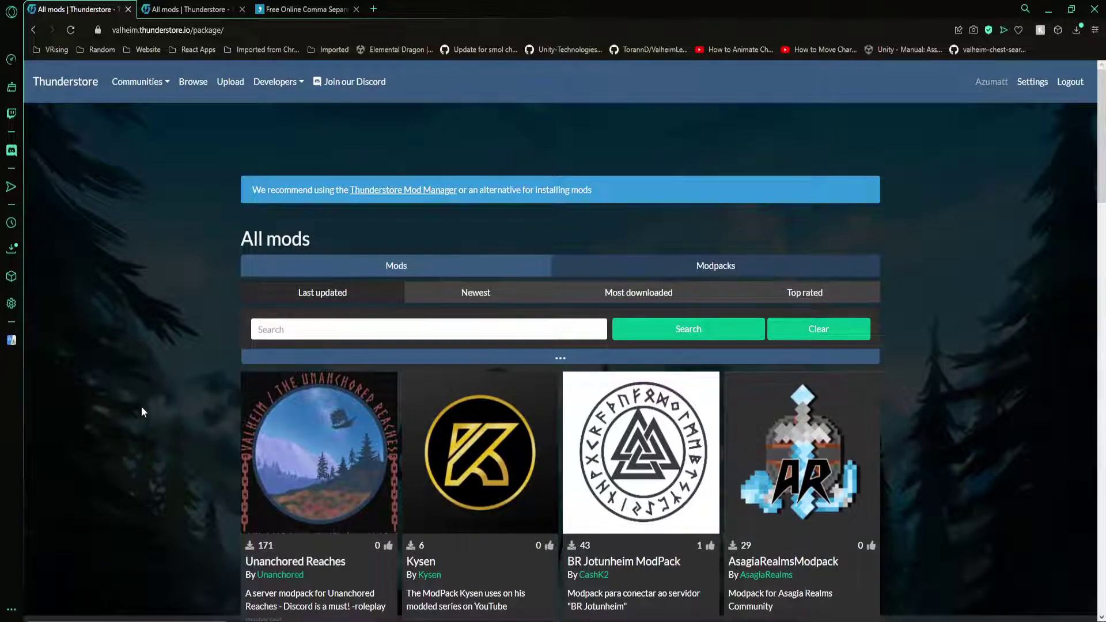
pyautogui.click(77, 95)
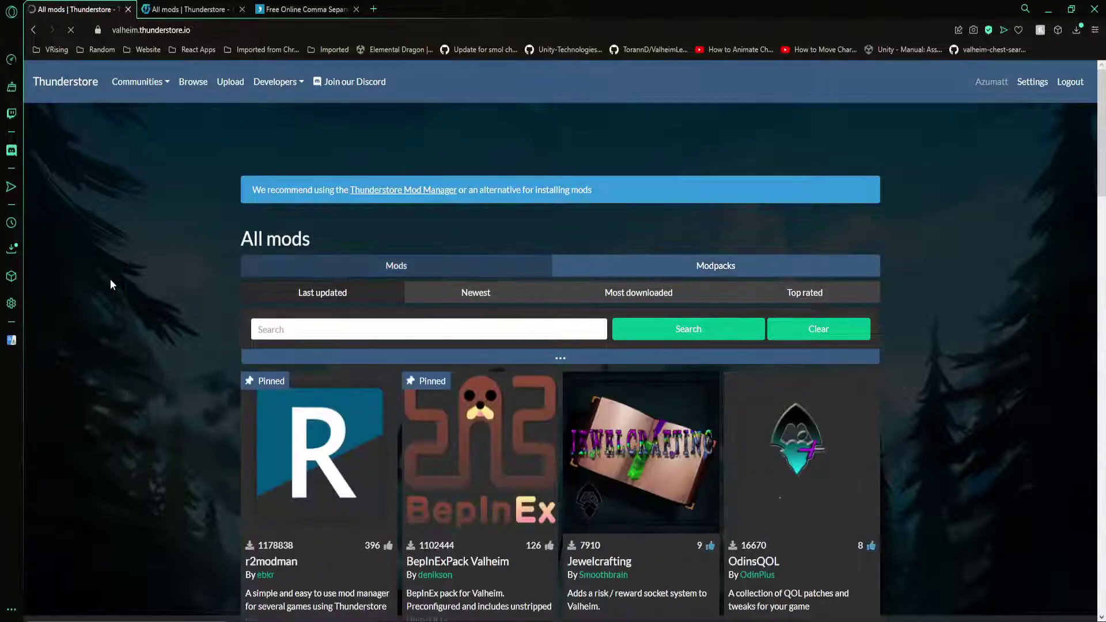
pyautogui.scroll(-2, 109, 279)
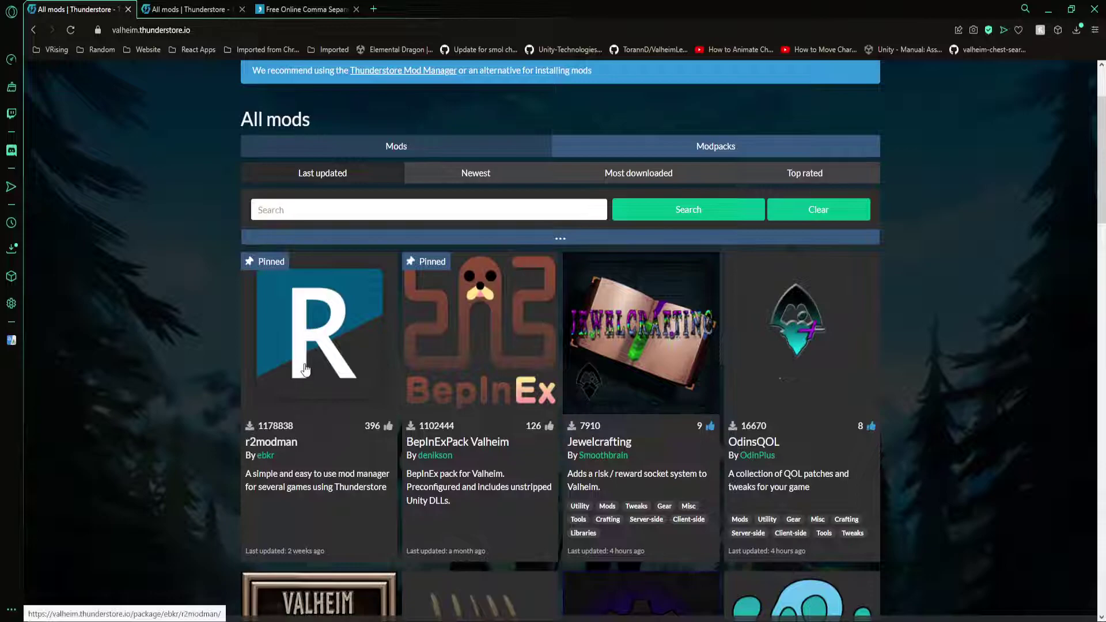
pyautogui.scroll(2, 305, 369)
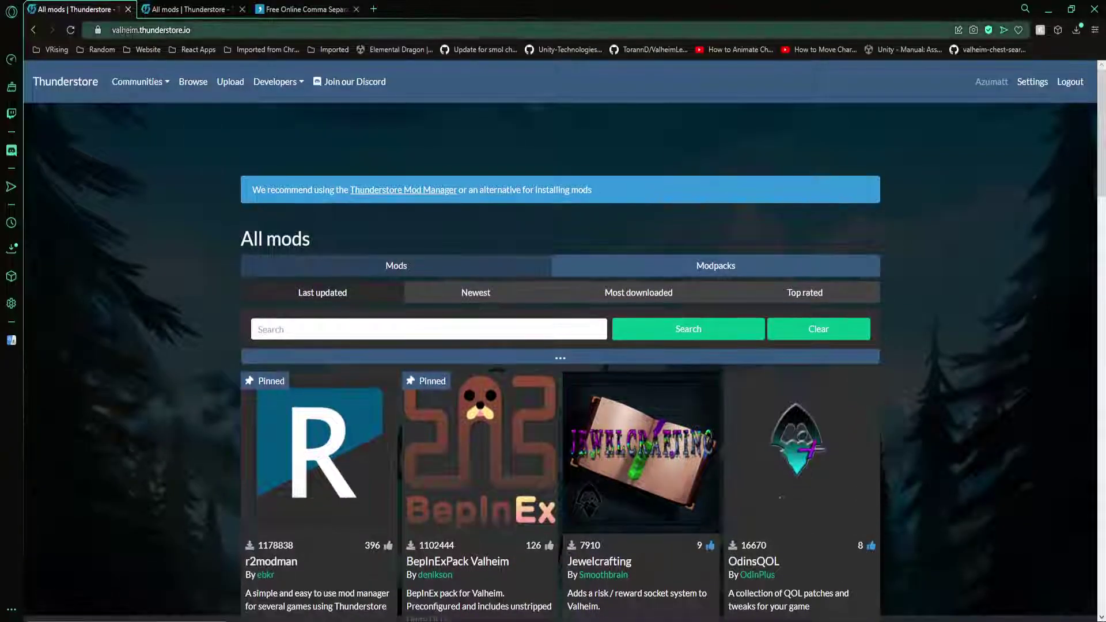
pyautogui.scroll(-2, 237, 346)
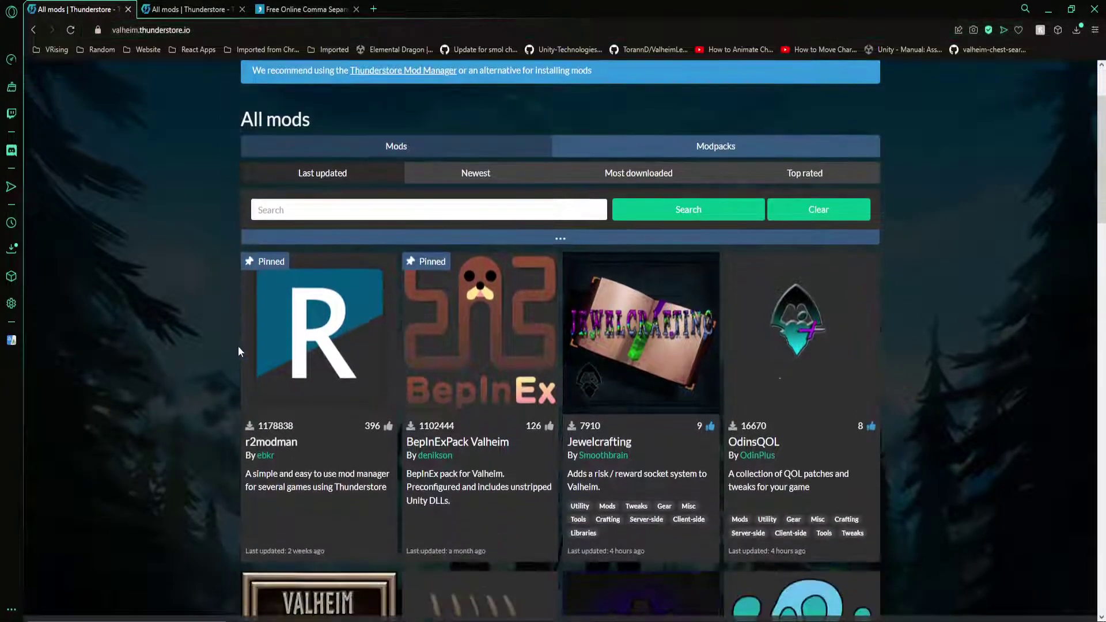
pyautogui.click(345, 453)
# Step: Download the r2modman package manually and show the downloaded zip in its folder
pyautogui.scroll(-2, 347, 448)
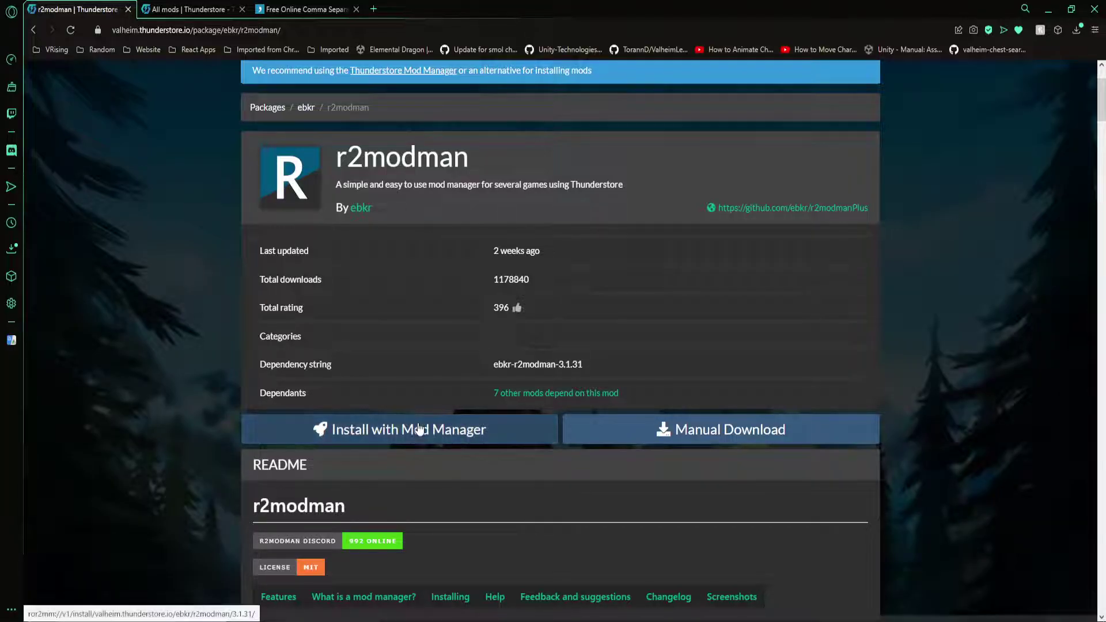
pyautogui.click(599, 429)
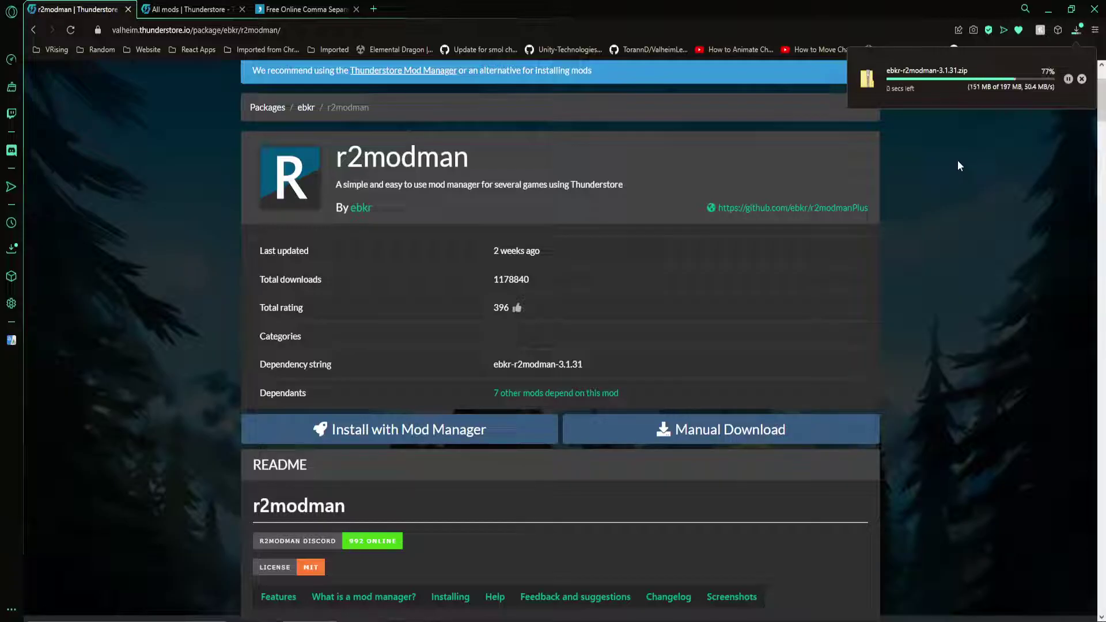
pyautogui.click(1084, 80)
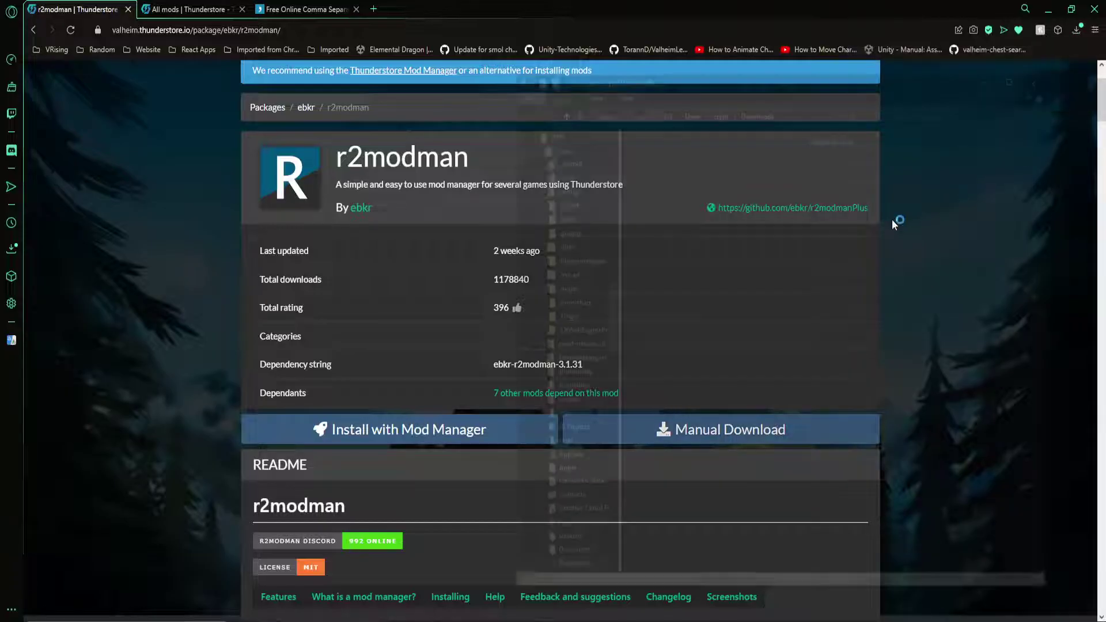
# Step: Extract the ebkr-r2modman-3.1.31 archive with 7-Zip into its own folder and locate r2modman Setup 3.1.31.exe inside
pyautogui.rightClick(655, 171)
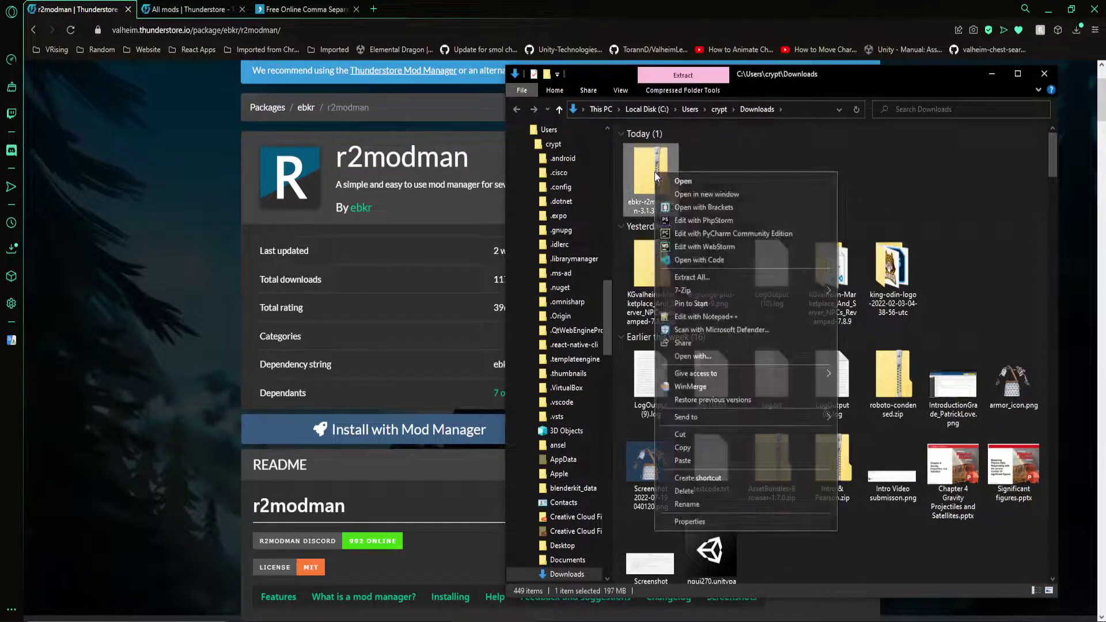
pyautogui.moveTo(784, 295)
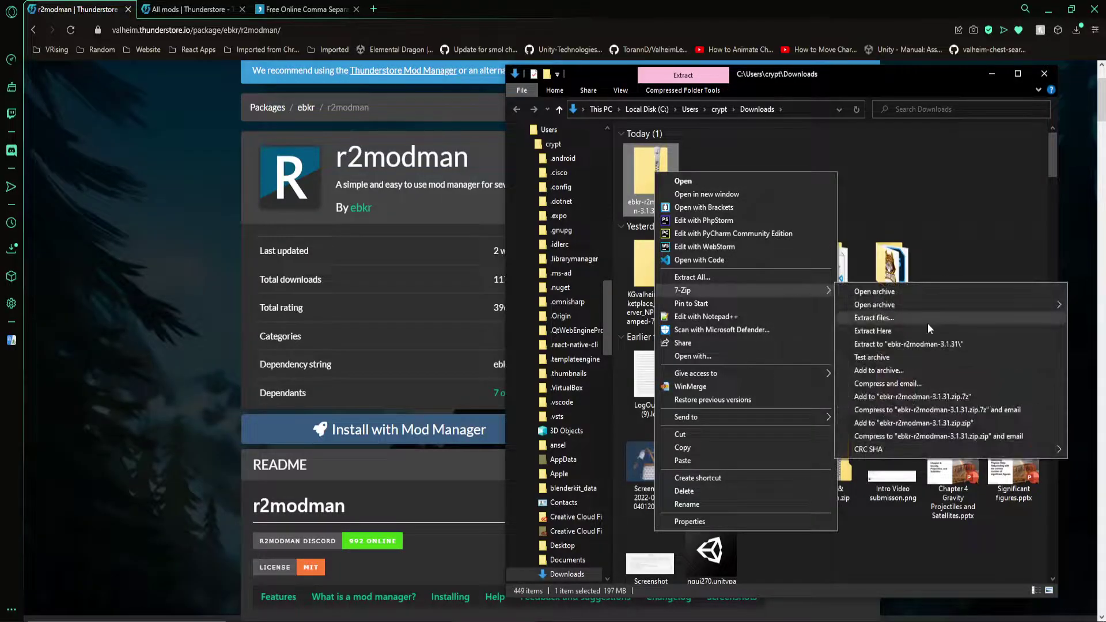
pyautogui.click(939, 345)
pyautogui.doubleClick(713, 173)
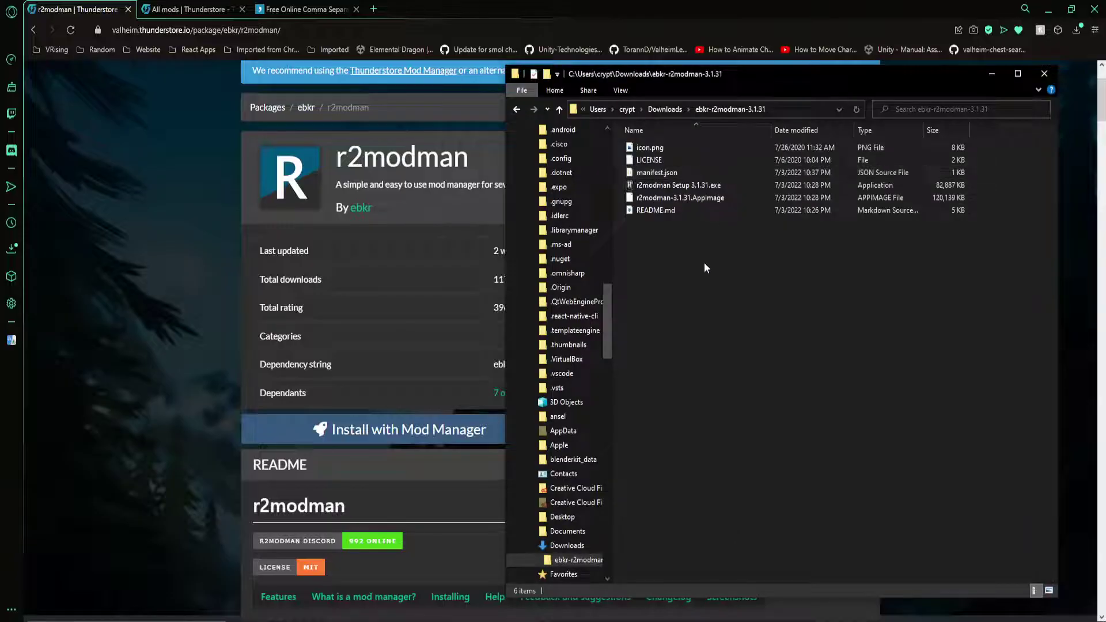
pyautogui.click(732, 187)
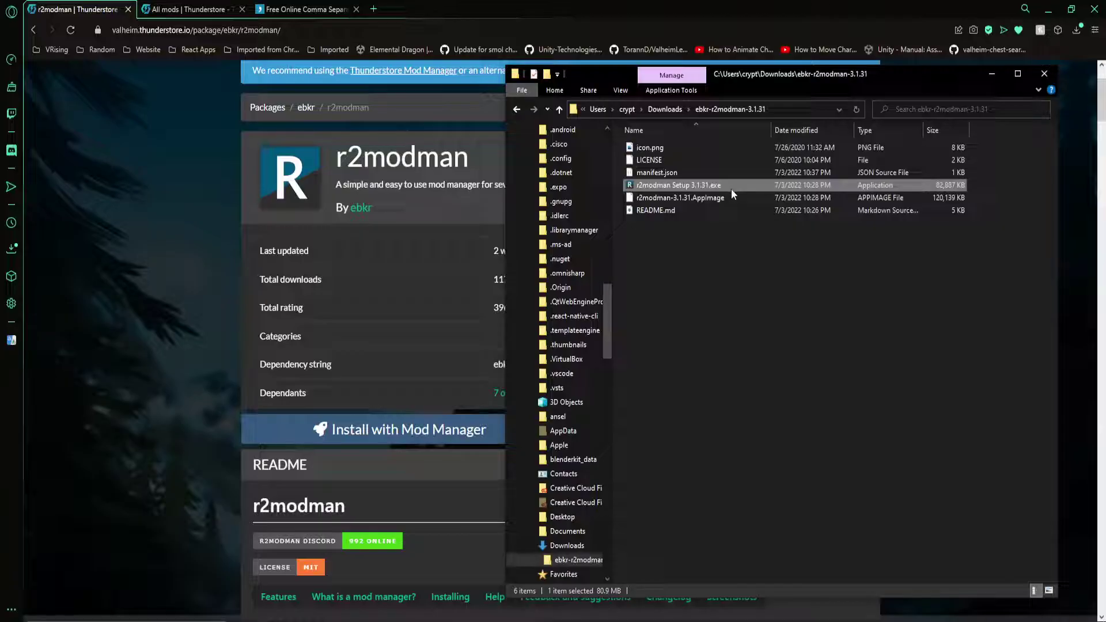
pyautogui.click(1044, 73)
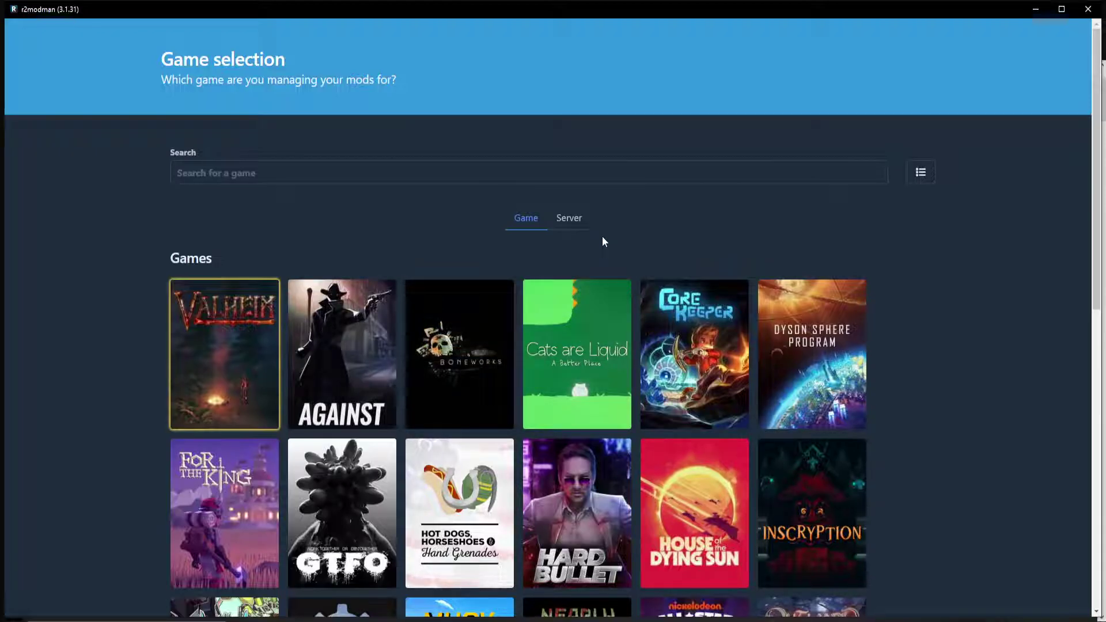
# Step: Compare the server and game lists on r2modman's game selection screen, including the Valheim Dedicated Server options
pyautogui.click(570, 222)
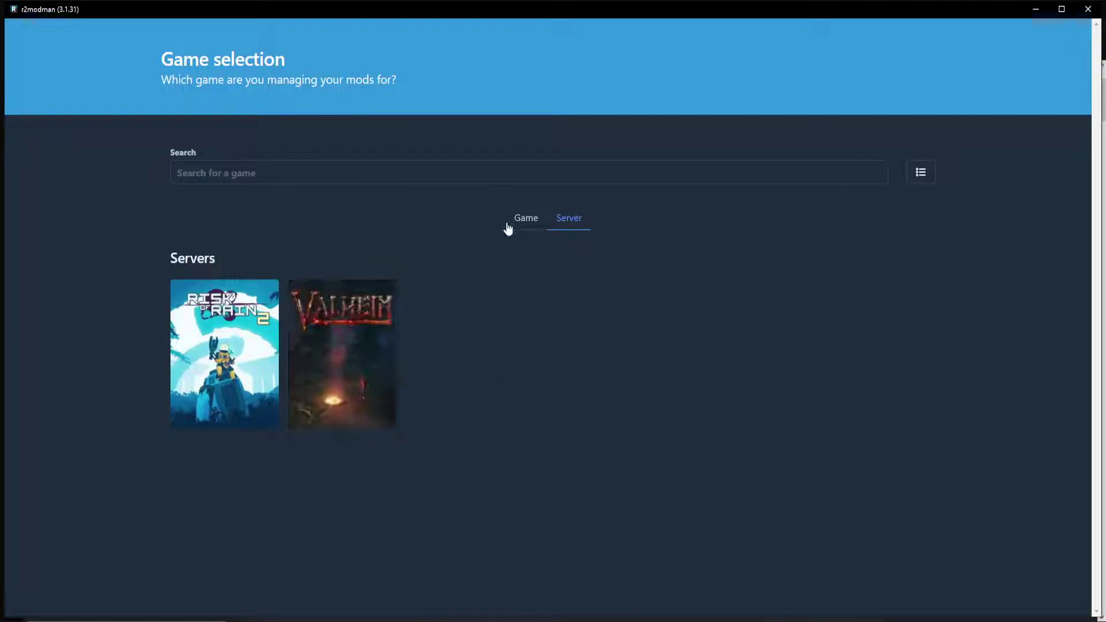
pyautogui.click(529, 221)
pyautogui.click(570, 218)
pyautogui.moveTo(333, 344)
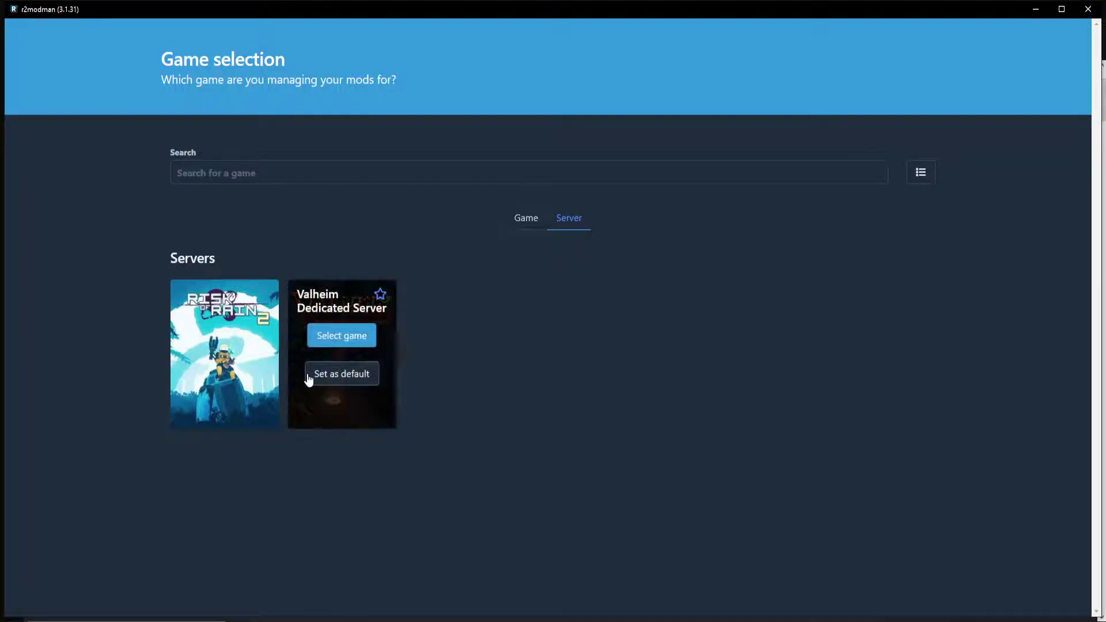
pyautogui.moveTo(254, 399)
pyautogui.click(533, 219)
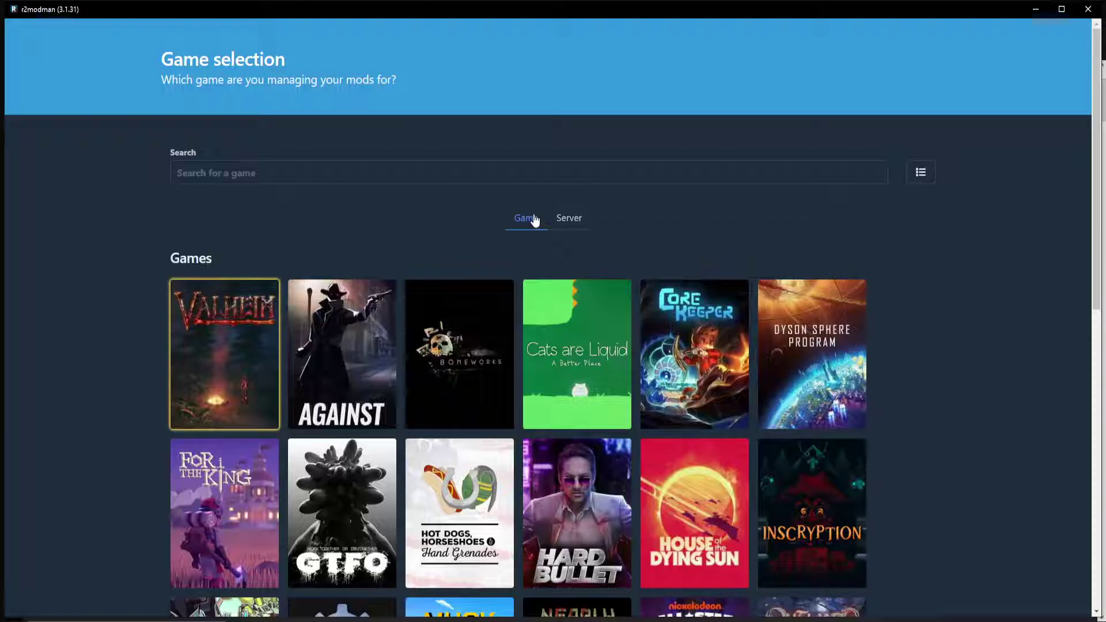
# Step: Choose Valheim as the game to manage and highlight the Default profile
pyautogui.click(229, 343)
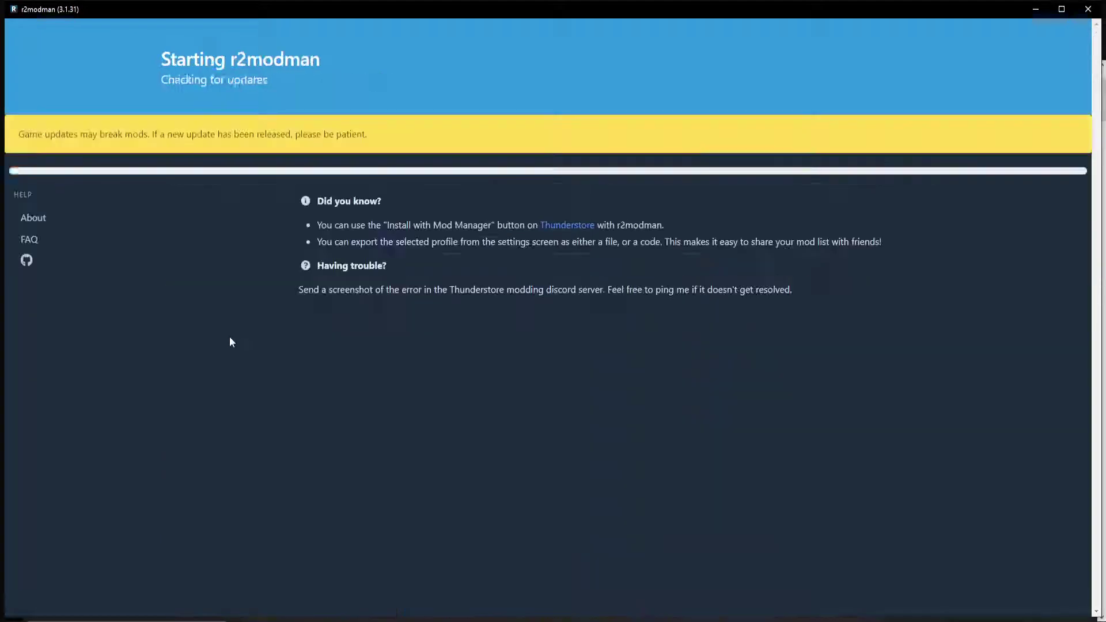
pyautogui.scroll(-2, 291, 383)
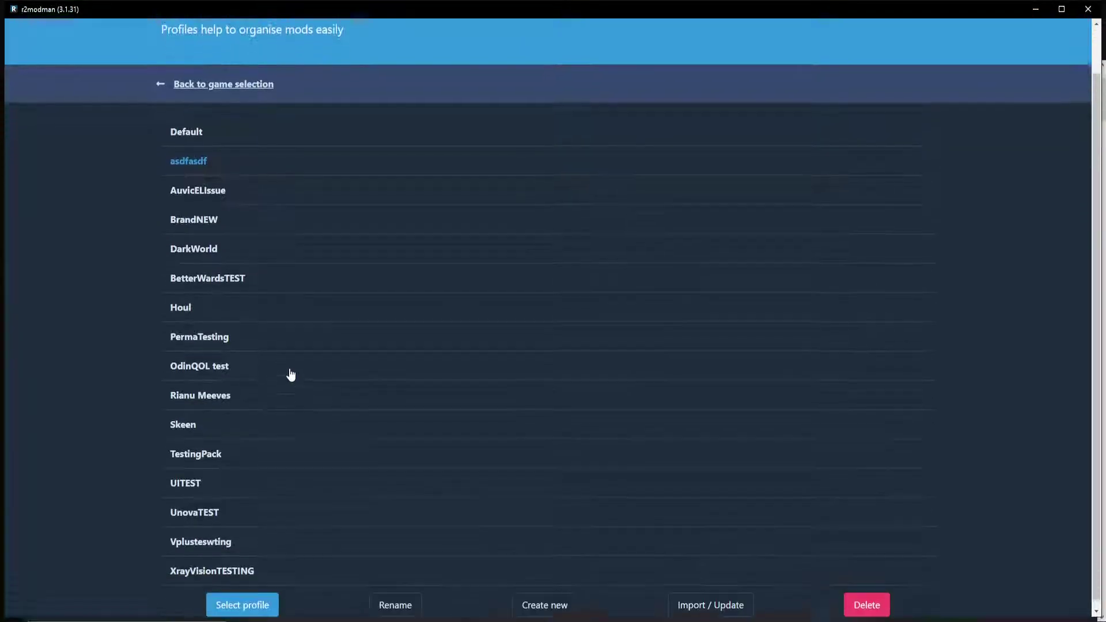
pyautogui.click(195, 128)
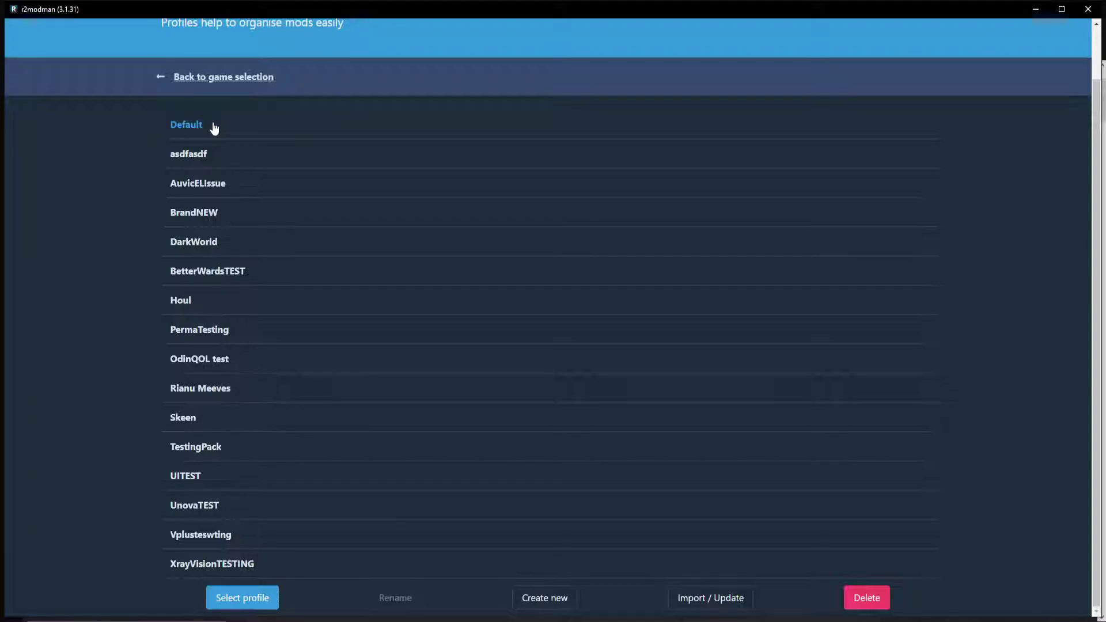
# Step: Close the leftover Marketplace download folder and view Thunderstore's main Valheim mod list in the browser
pyautogui.hotkey('alt', 'Tab')
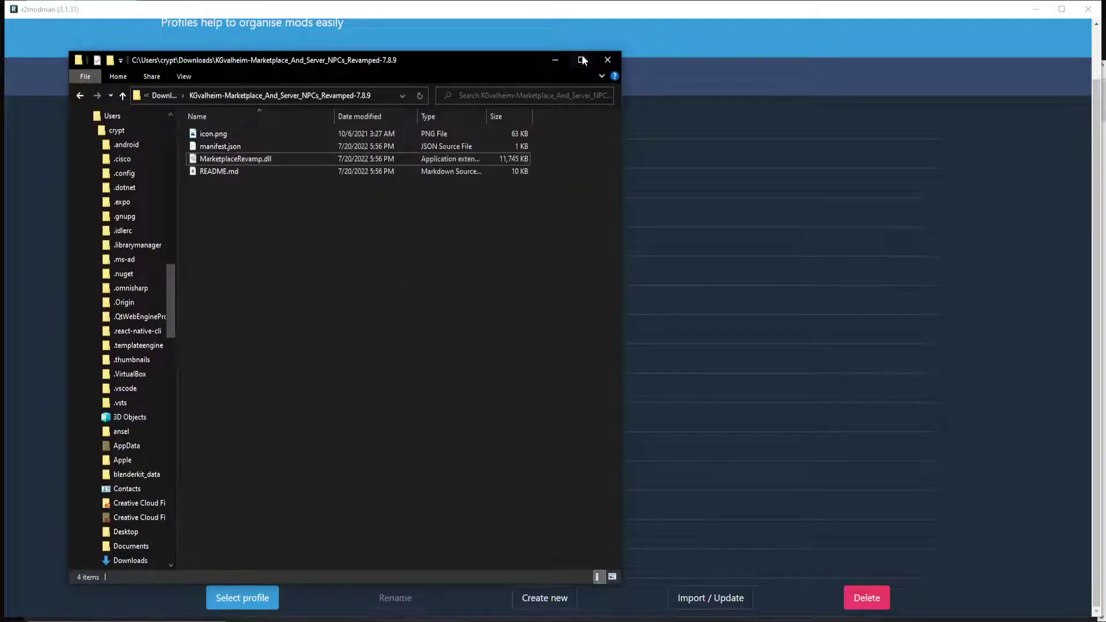
pyautogui.click(615, 61)
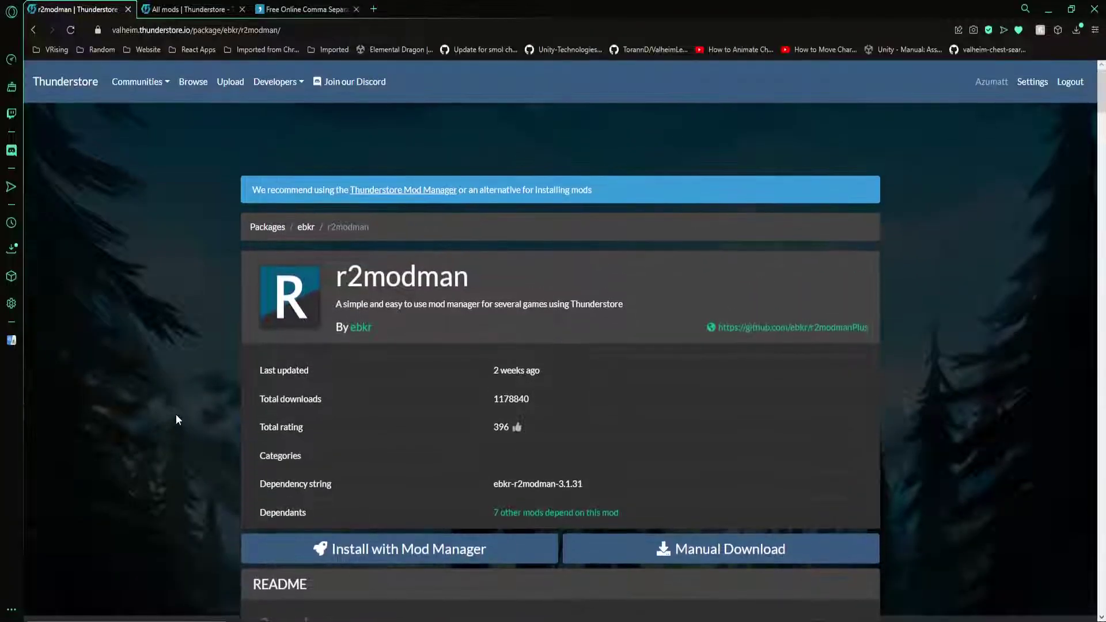
pyautogui.click(77, 85)
pyautogui.scroll(-3, 231, 410)
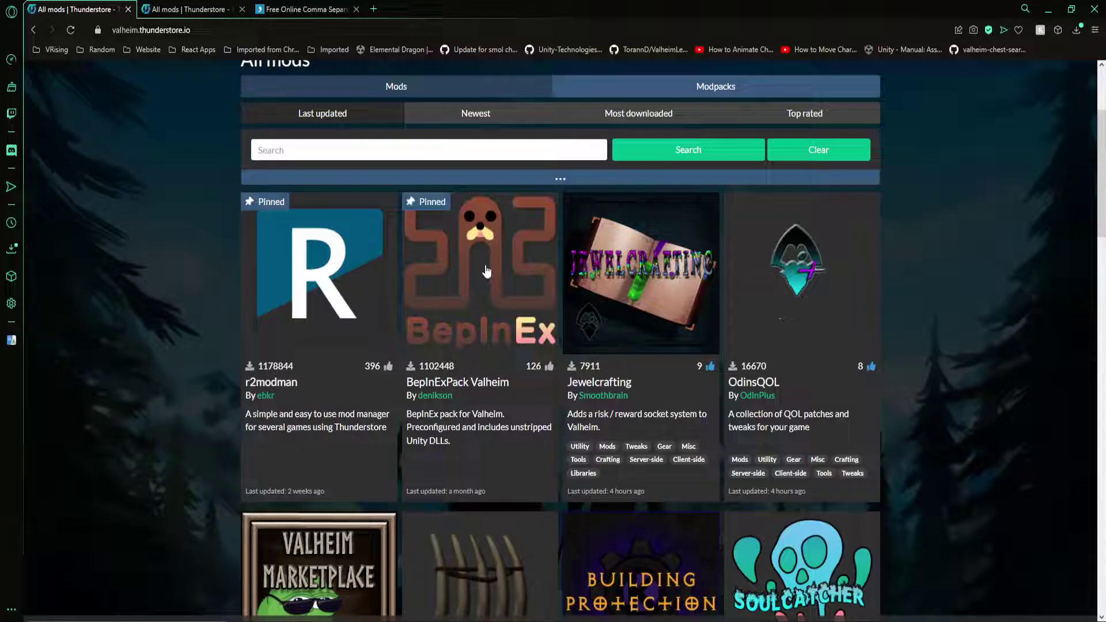
# Step: Return to r2modman and check the import methods for a new profile, without importing one
pyautogui.hotkey('alt', 'Tab')
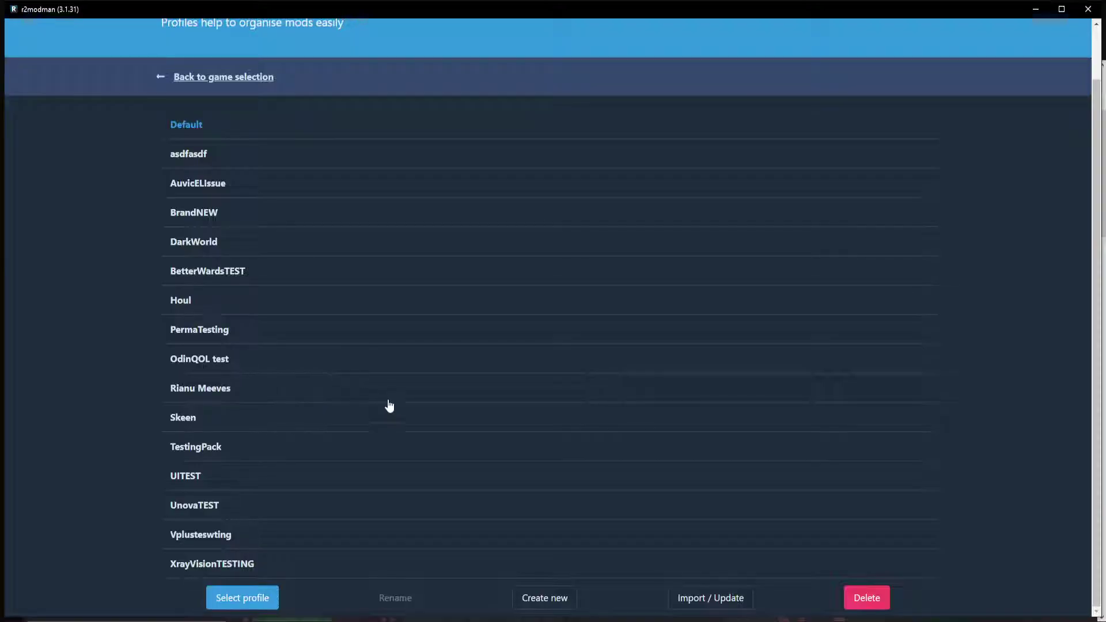
pyautogui.click(698, 600)
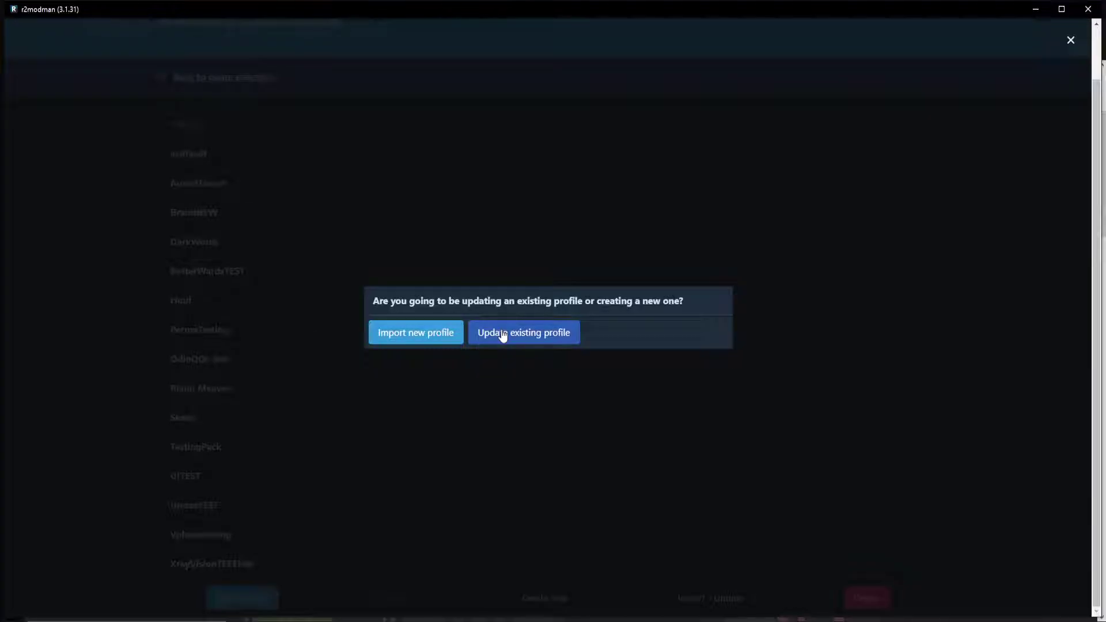
pyautogui.click(417, 338)
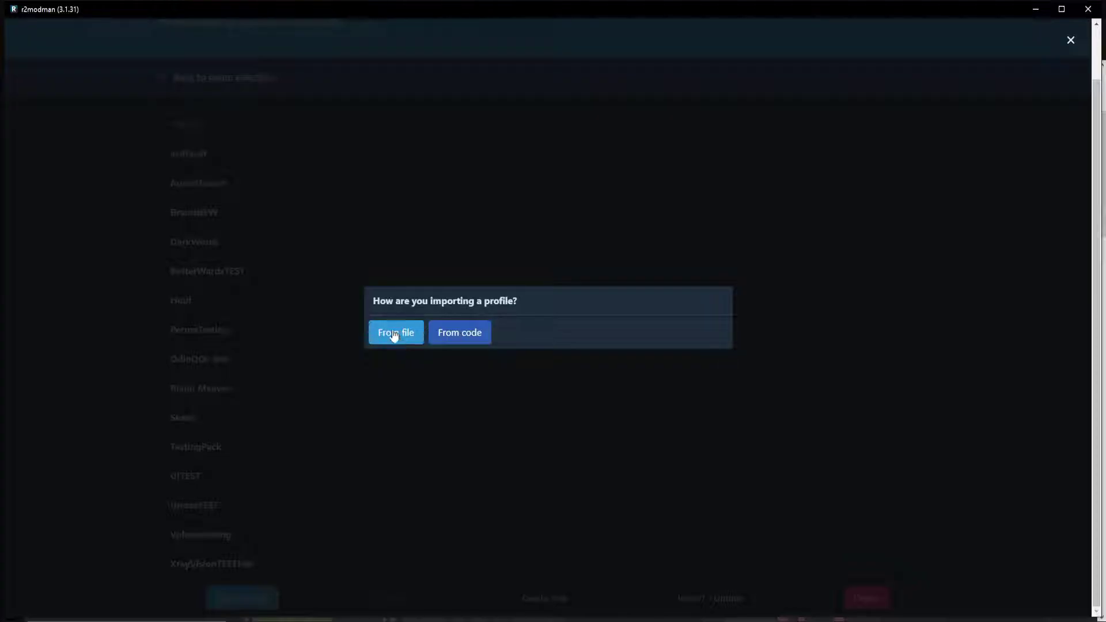
pyautogui.click(149, 389)
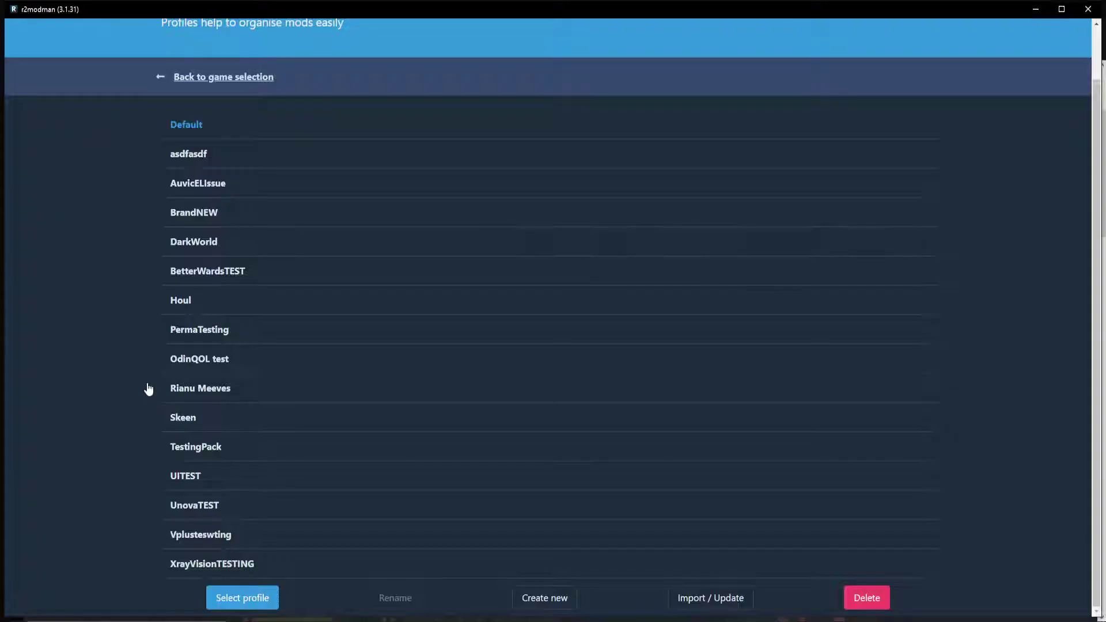
# Step: Load the PermaTesting profile and look through its installed mods
pyautogui.click(201, 333)
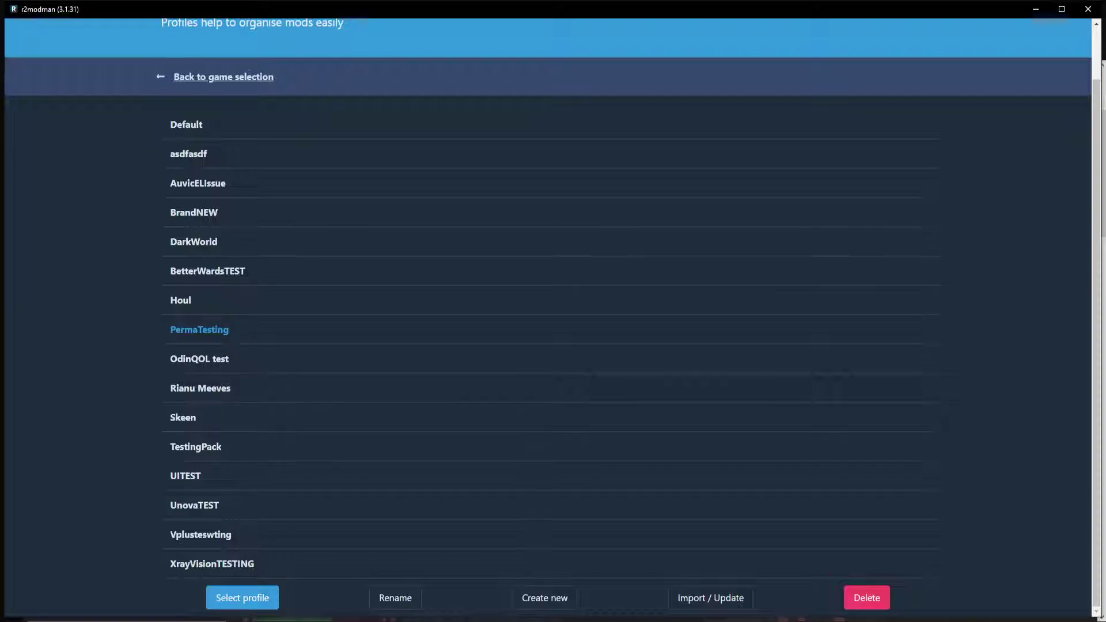
pyautogui.click(234, 602)
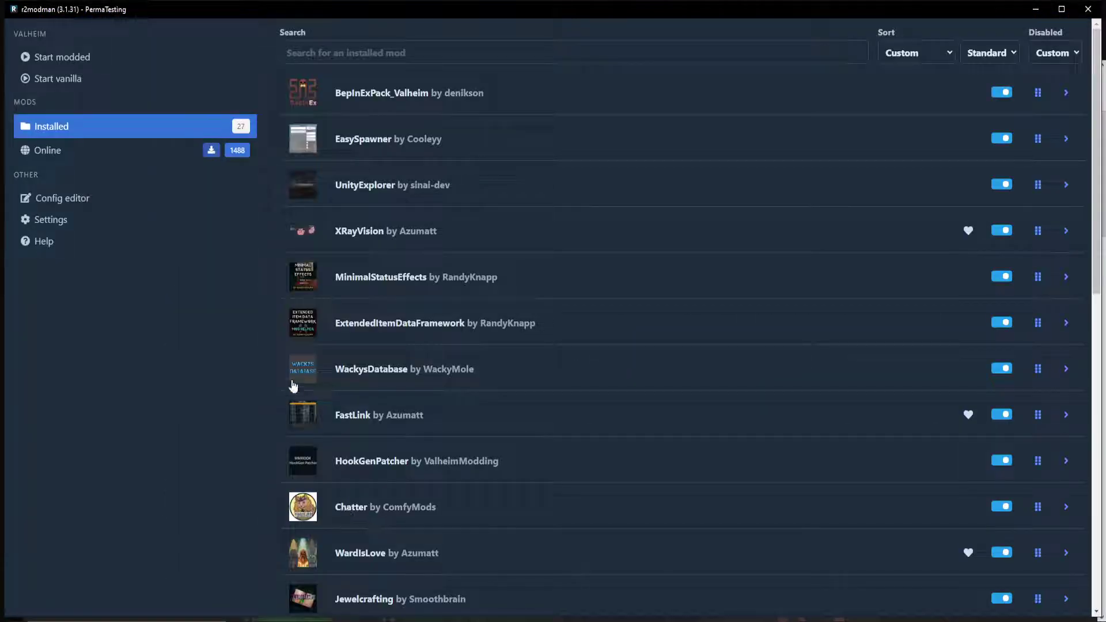
pyautogui.scroll(-10, 465, 422)
pyautogui.scroll(10, 467, 423)
# Step: Export the PermaTesting profile as a shareable code from the settings
pyautogui.click(51, 221)
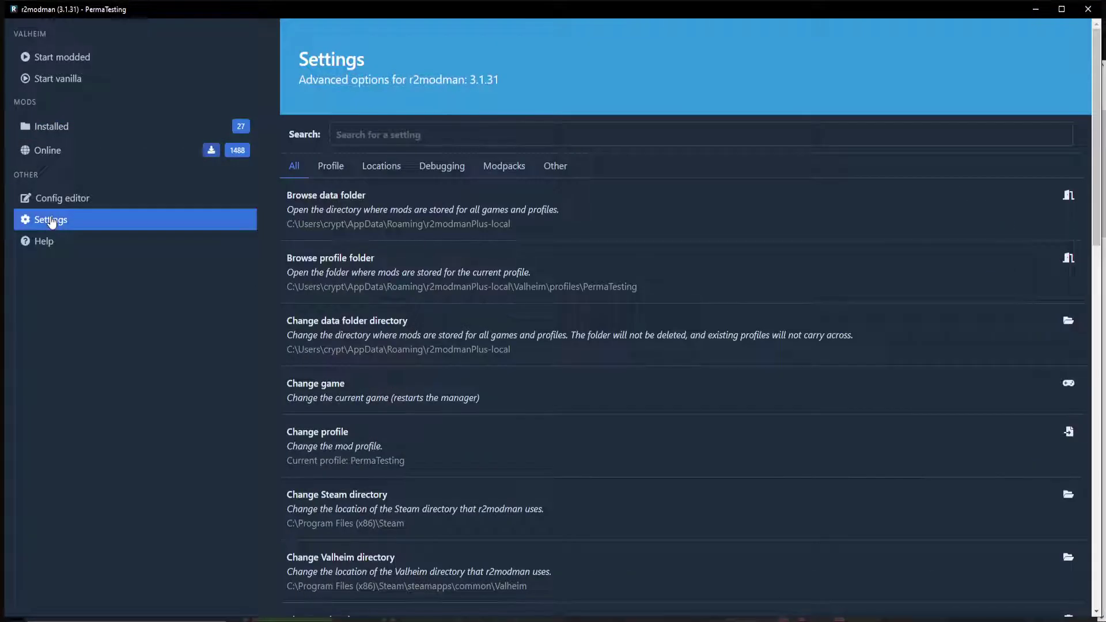
pyautogui.scroll(-10, 277, 347)
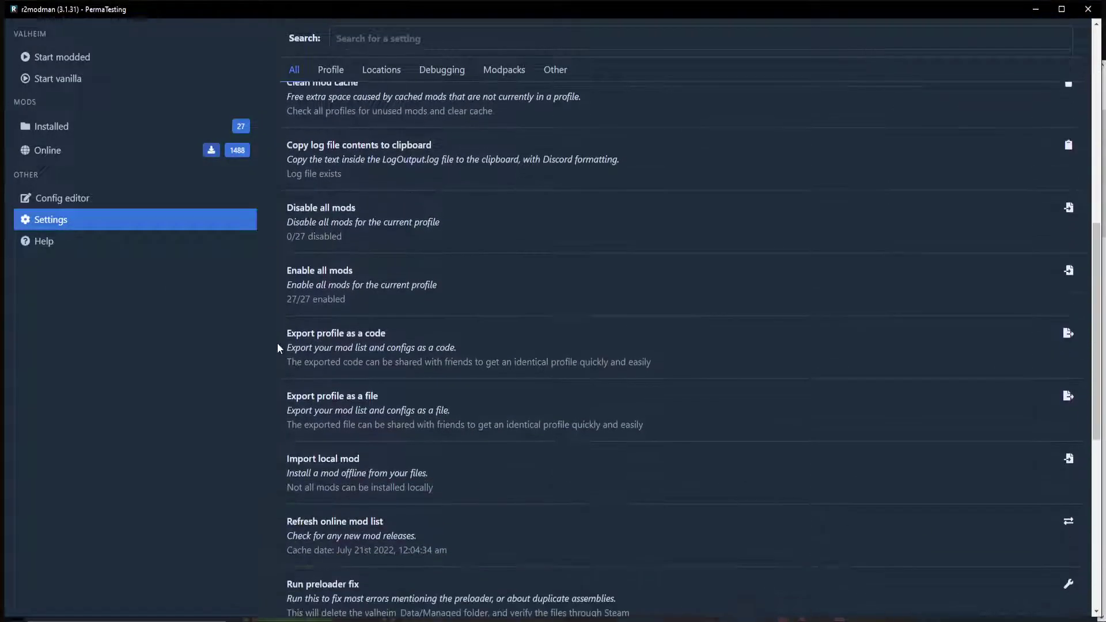
pyautogui.scroll(-3, 277, 347)
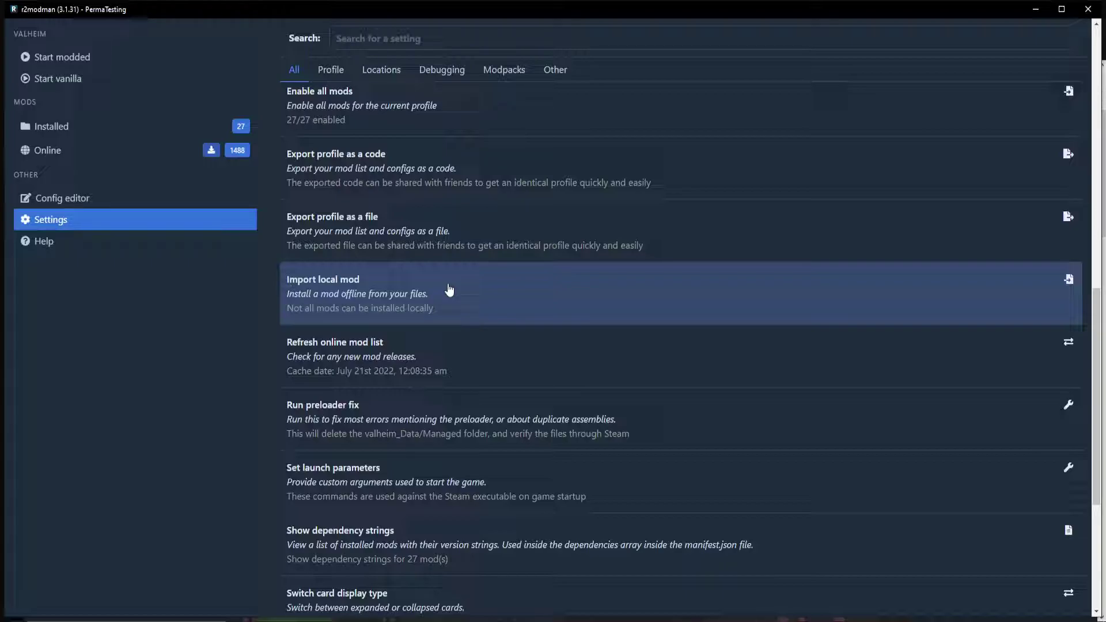
pyautogui.scroll(1, 449, 289)
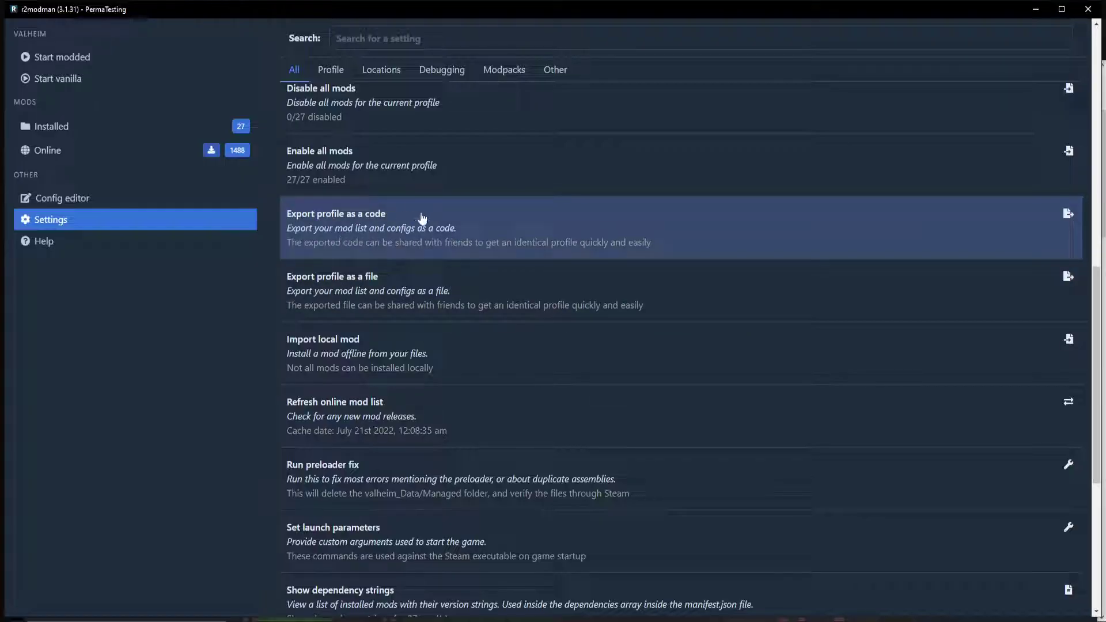
pyautogui.click(422, 219)
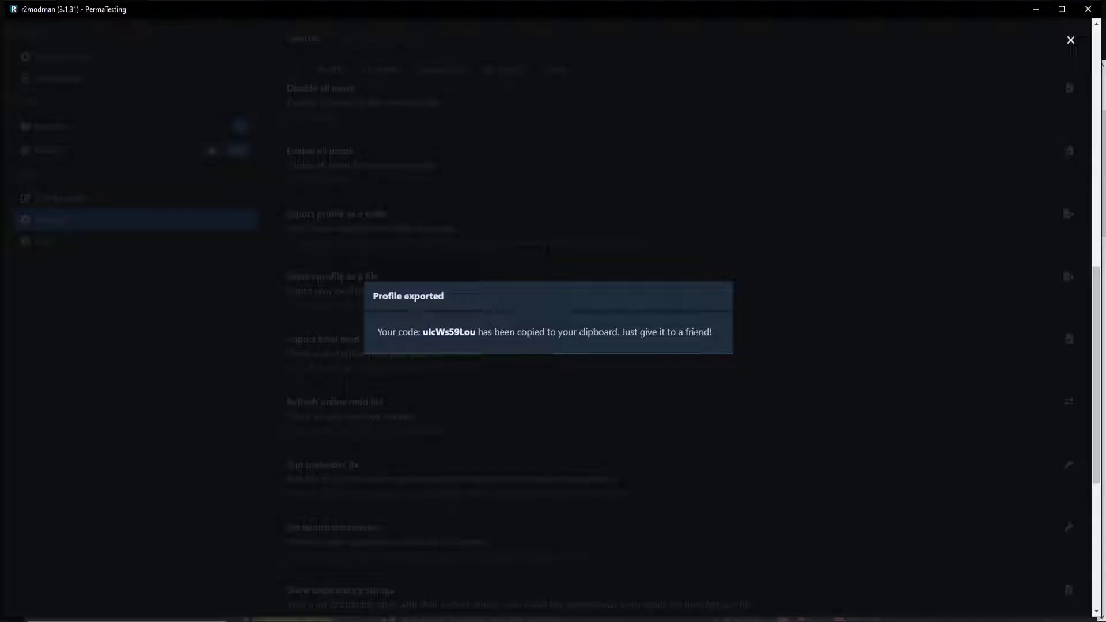
# Step: Dismiss the export message, paste the copied profile code into the settings search, and clear the search again
pyautogui.click(234, 364)
pyautogui.click(404, 39)
pyautogui.hotkey('ctrl', 'v')
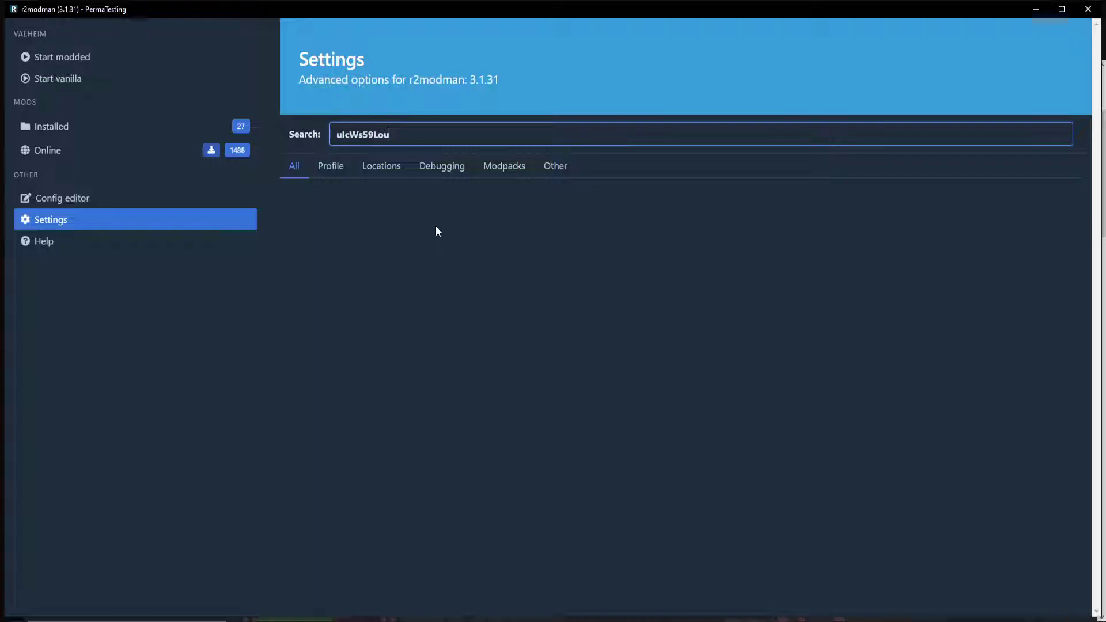
pyautogui.hotkey('ctrl', 'a')
pyautogui.press('BackSpace')
pyautogui.click(227, 381)
# Step: Use the Change profile setting to return to the profile list, and highlight the Default profile
pyautogui.scroll(-2, 228, 380)
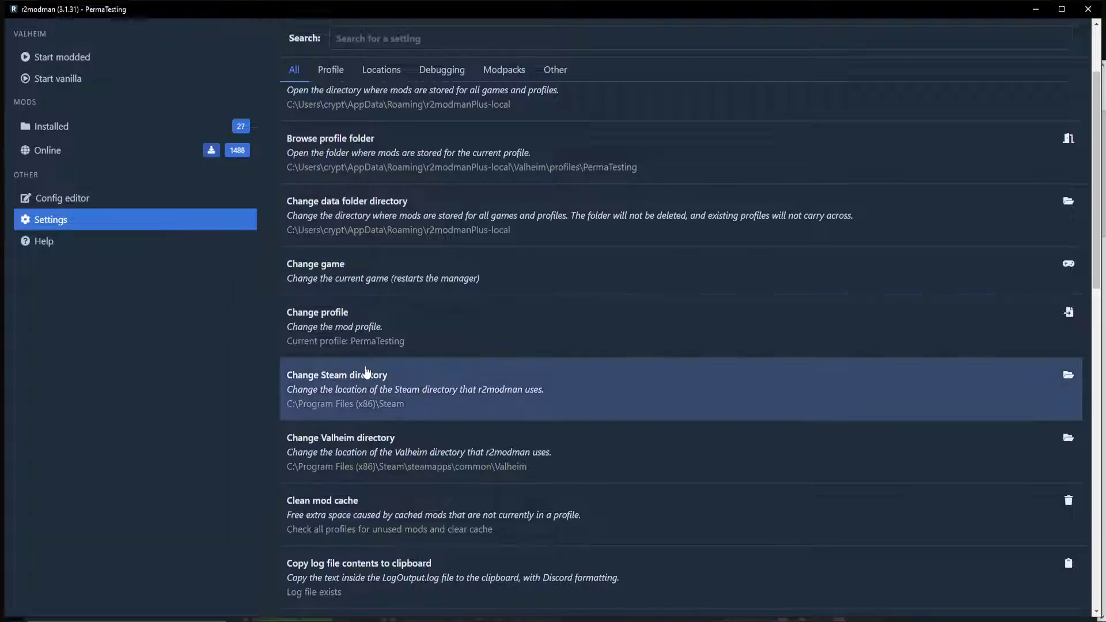
pyautogui.click(427, 348)
pyautogui.scroll(-1, 284, 383)
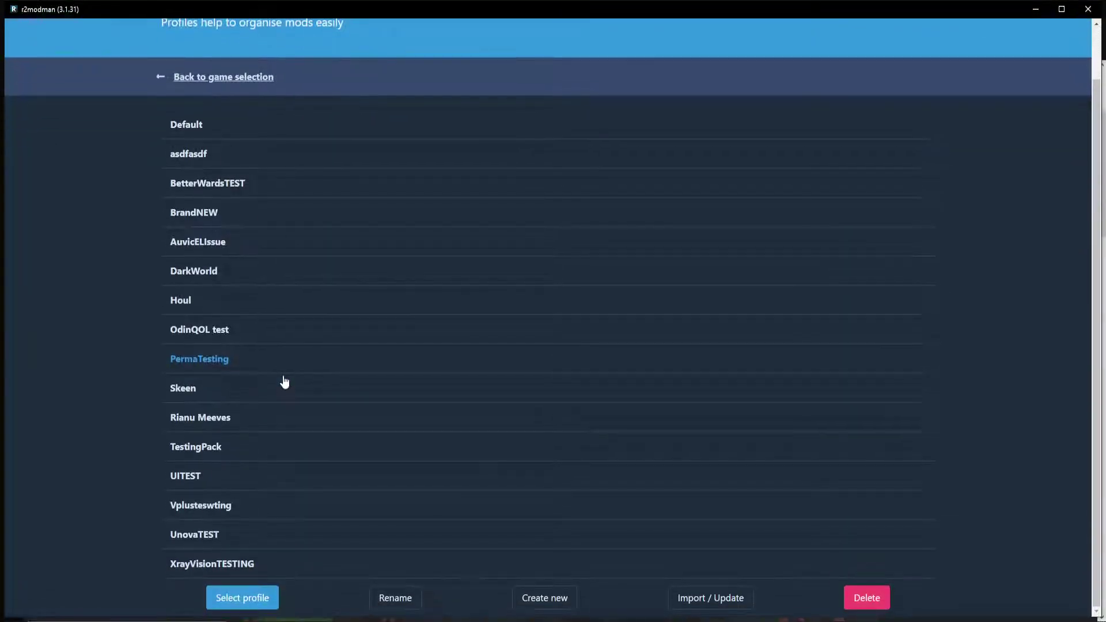
pyautogui.click(187, 126)
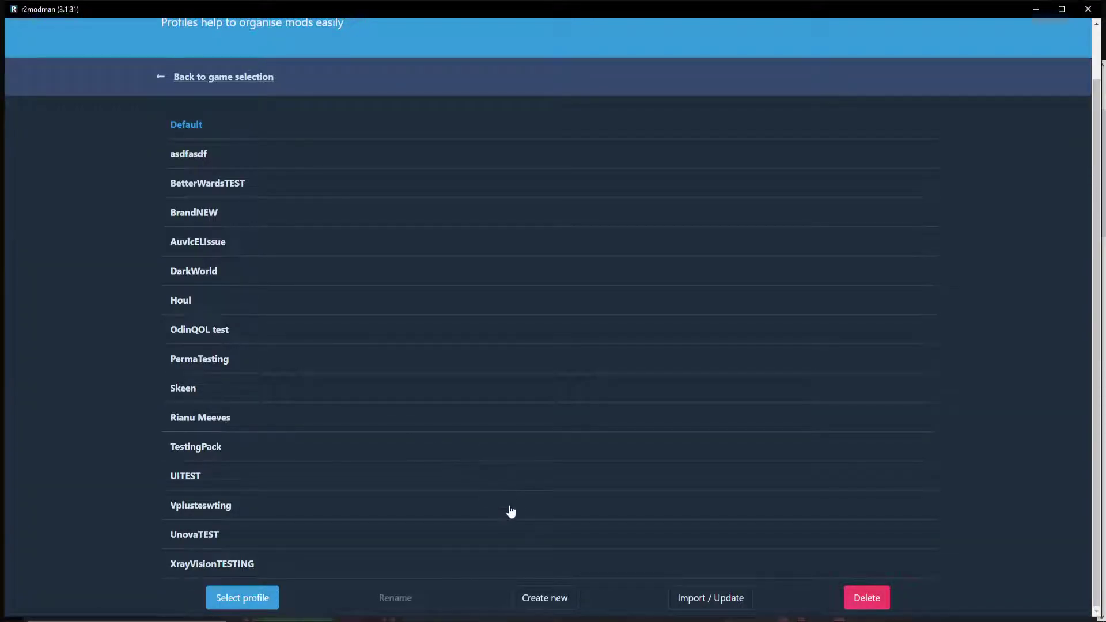
# Step: Import a new profile from the copied profile code and name it CRAZYAWESOMEPACK
pyautogui.click(689, 597)
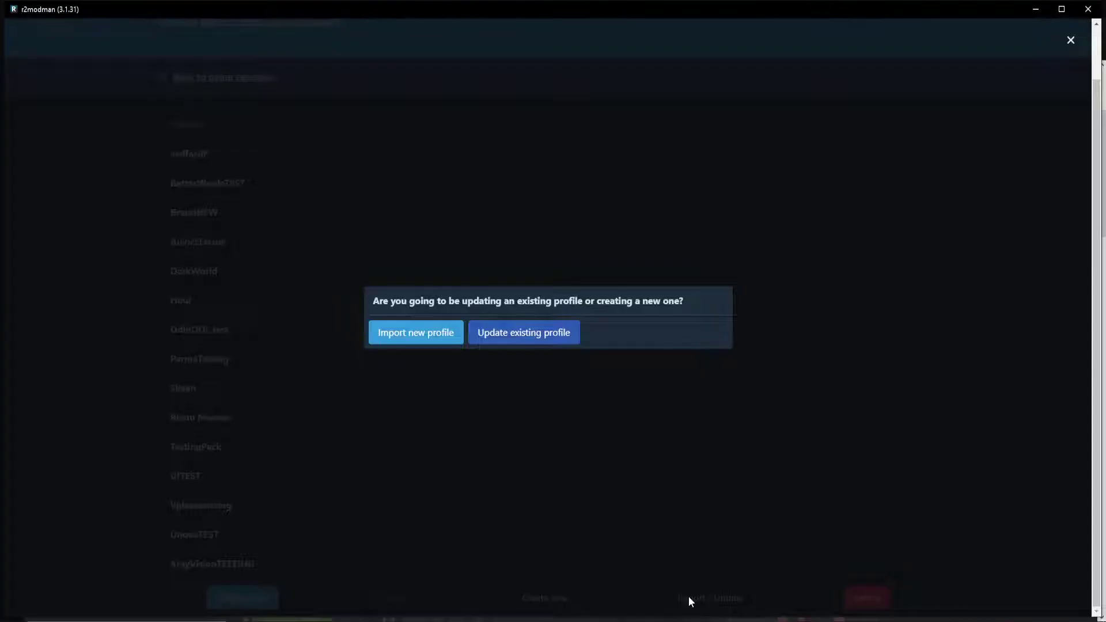
pyautogui.click(405, 343)
pyautogui.click(474, 337)
pyautogui.click(472, 307)
pyautogui.hotkey('ctrl', 'v')
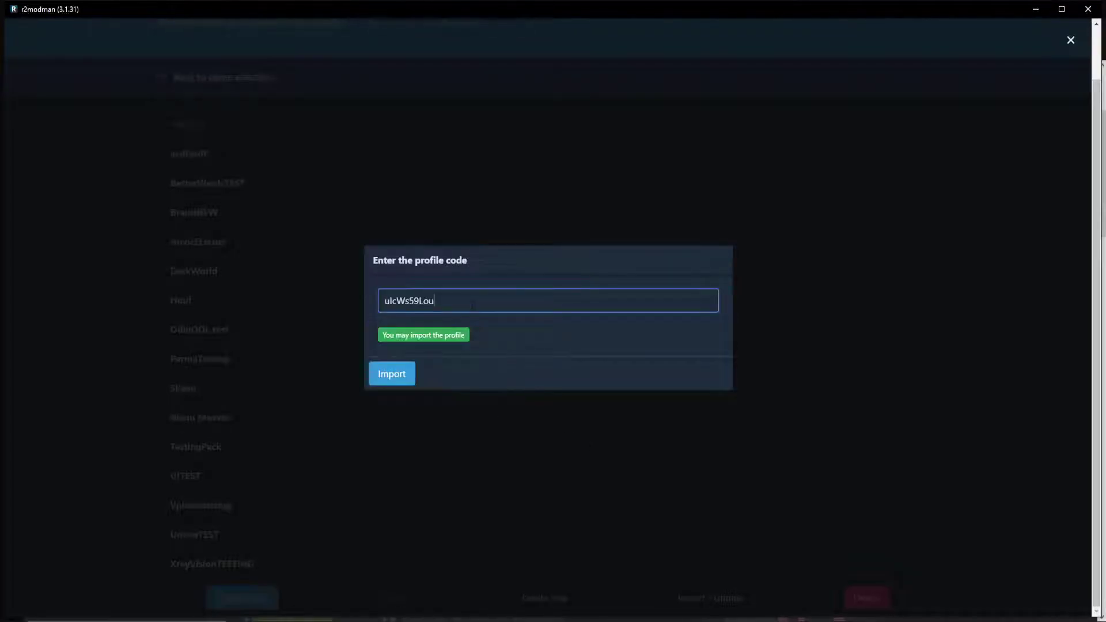
pyautogui.click(402, 381)
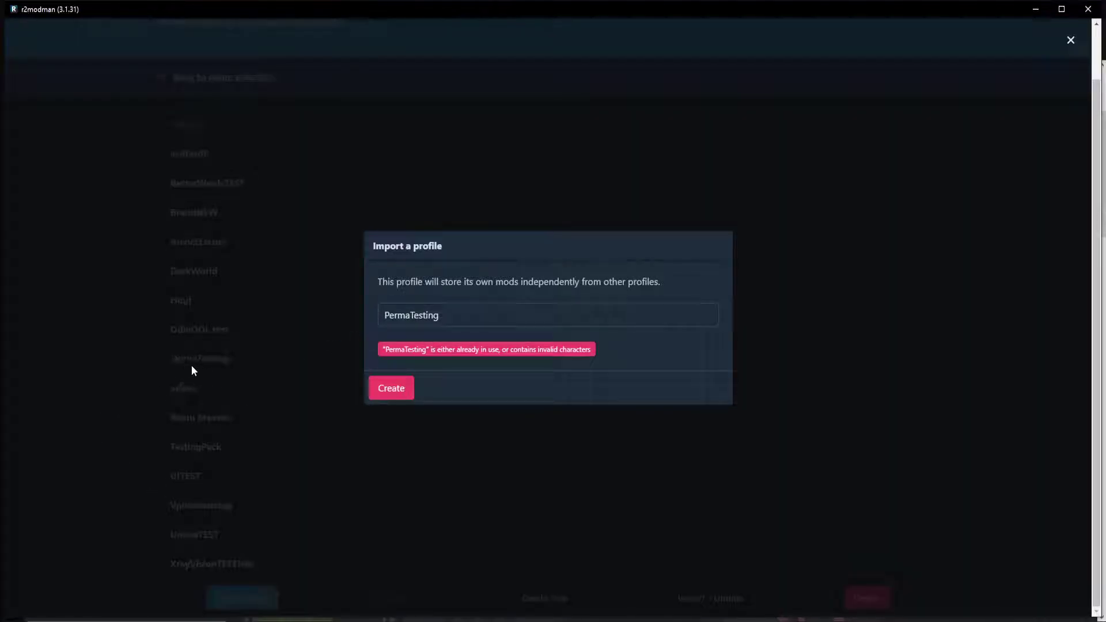
pyautogui.press('Tab')
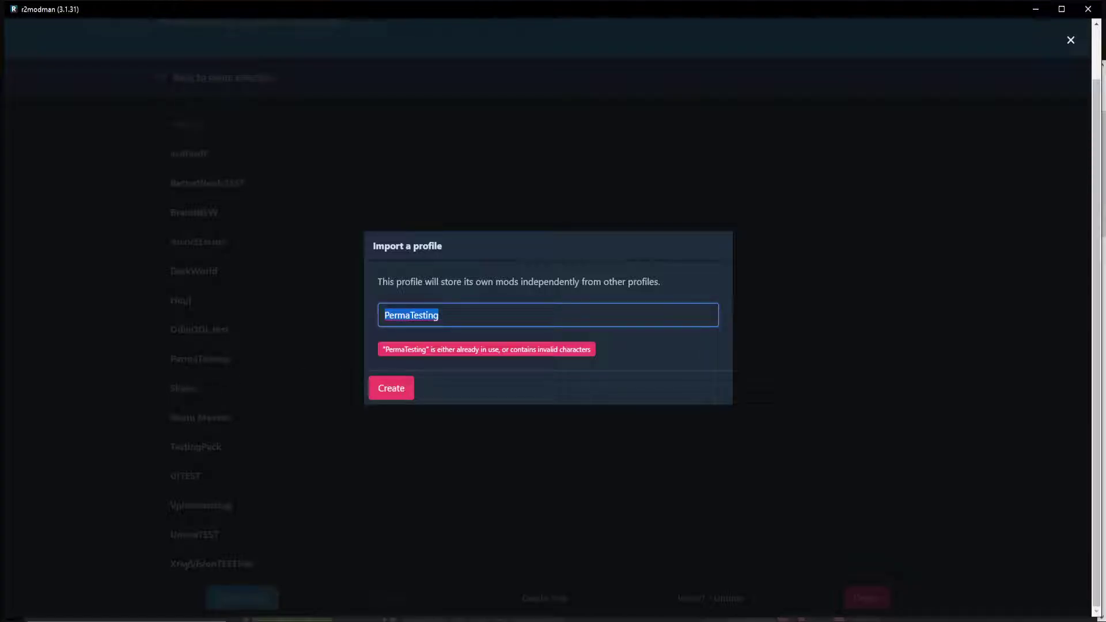
pyautogui.write('CRAZYAWESOMEPACK')
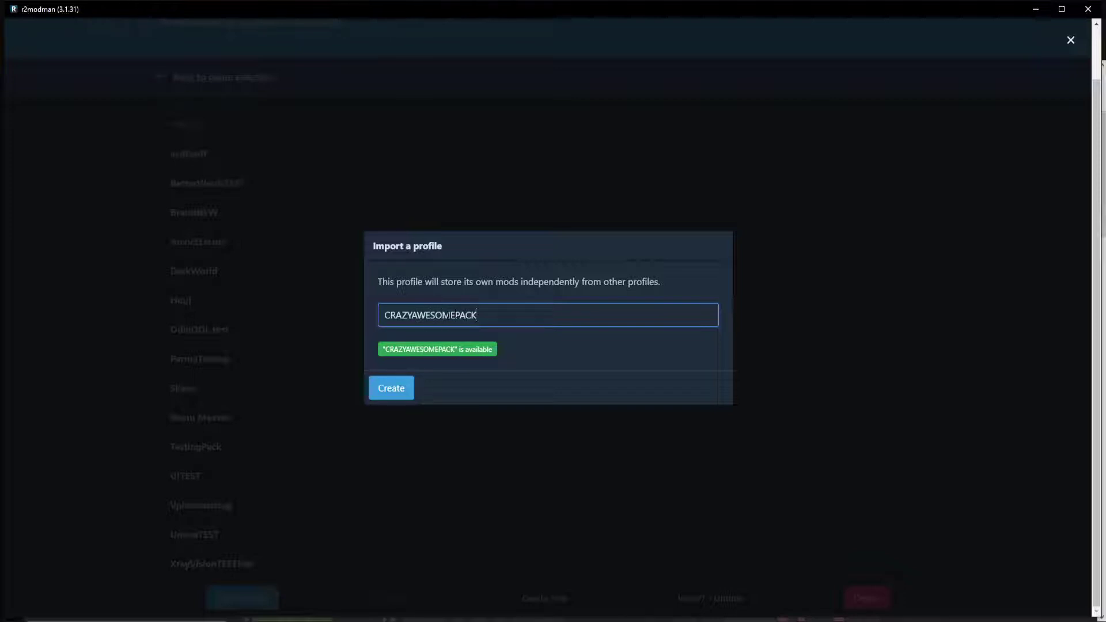
pyautogui.click(390, 396)
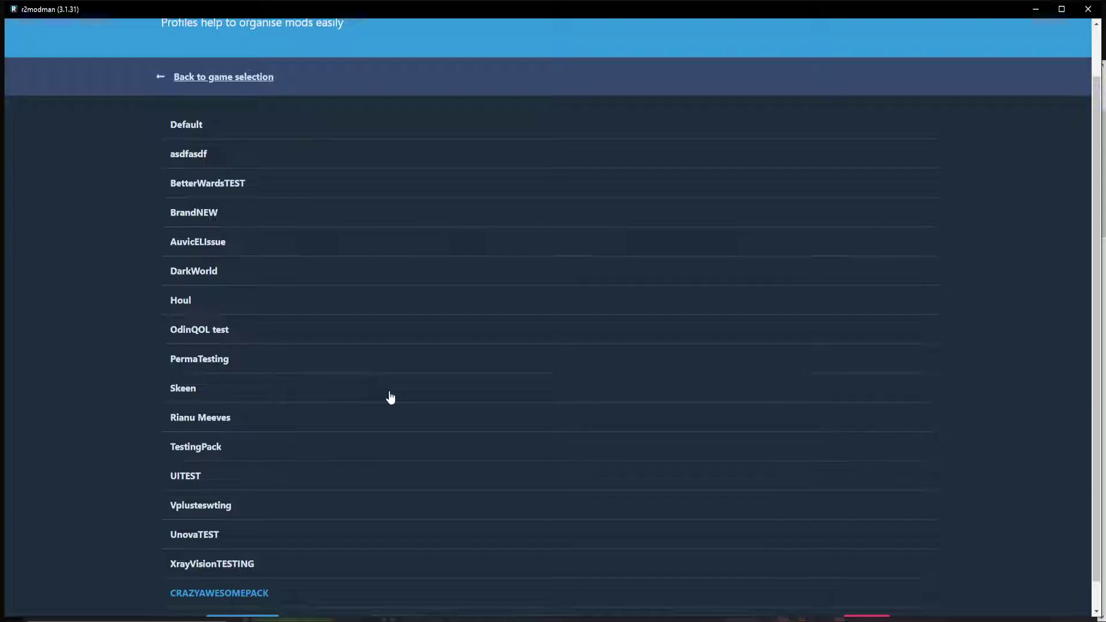
# Step: Load the CRAZYAWESOMEPACK profile and look through its installed mods
pyautogui.scroll(-1, 390, 398)
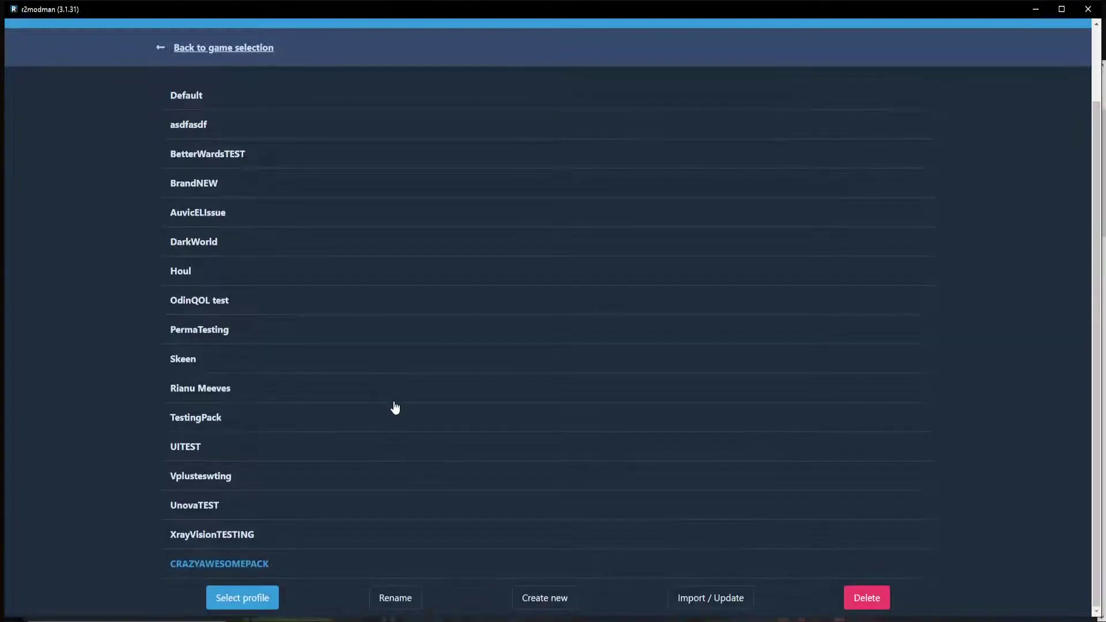
pyautogui.click(260, 600)
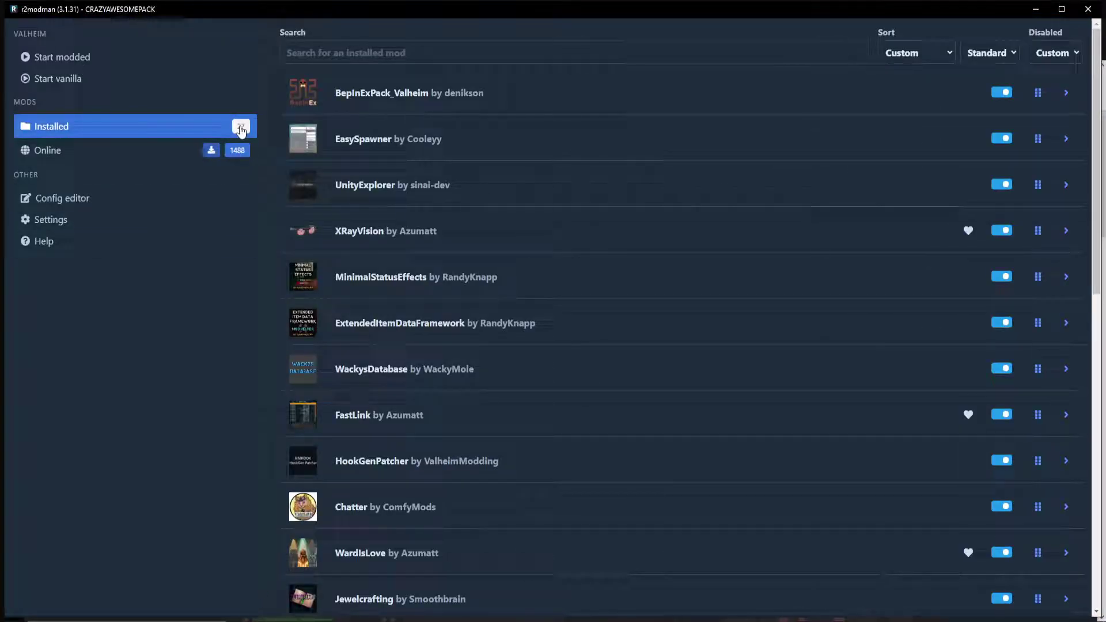
pyautogui.scroll(-10, 366, 459)
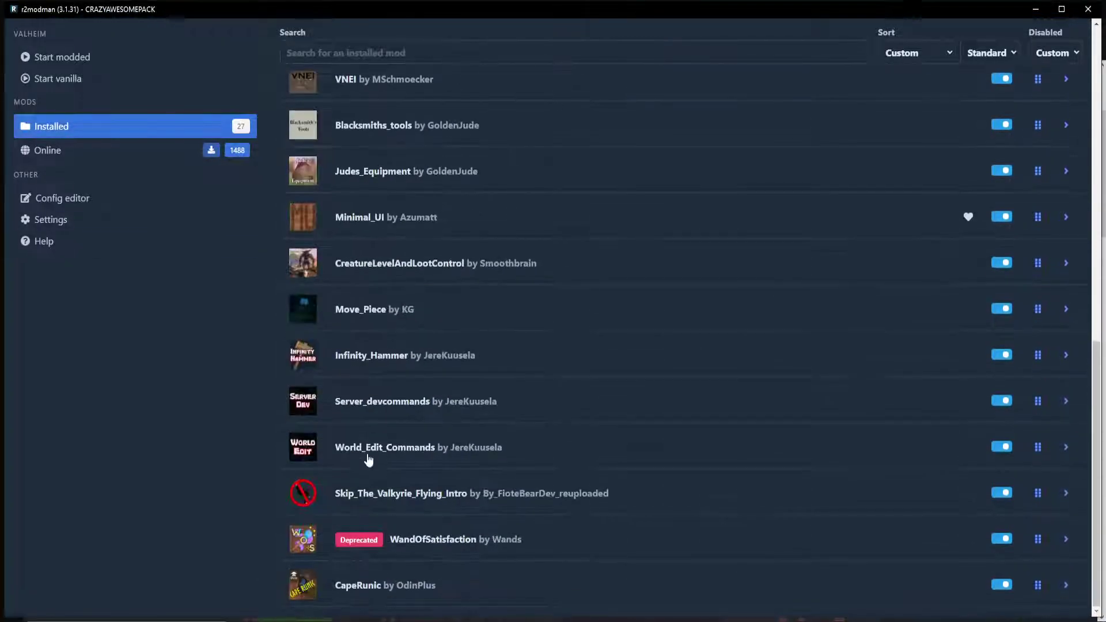
pyautogui.scroll(10, 369, 459)
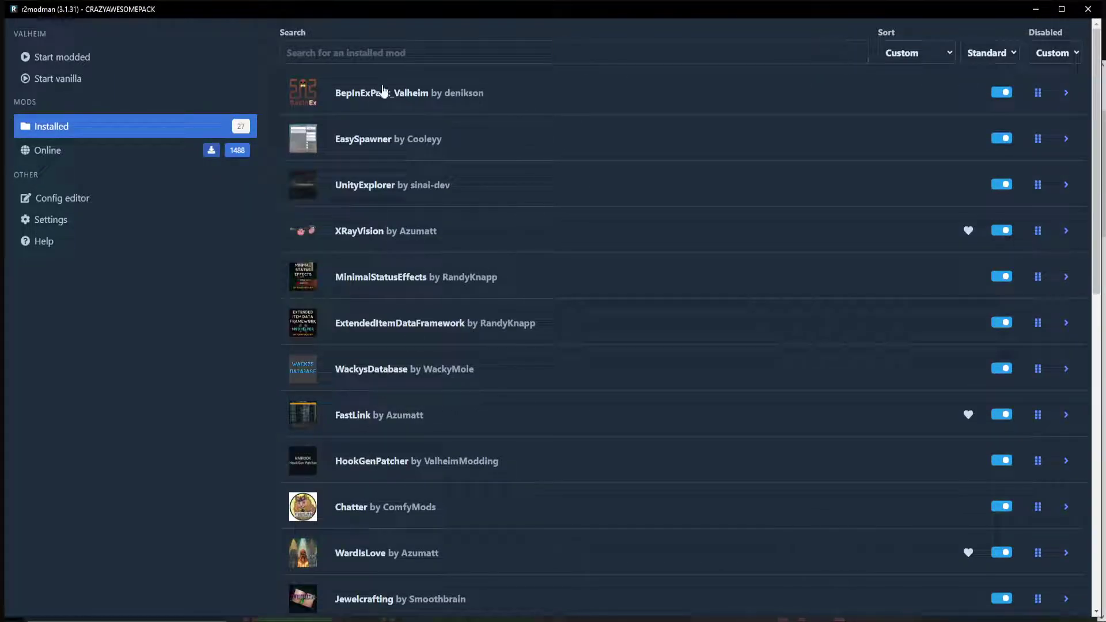
pyautogui.scroll(-10, 375, 487)
pyautogui.scroll(7, 376, 484)
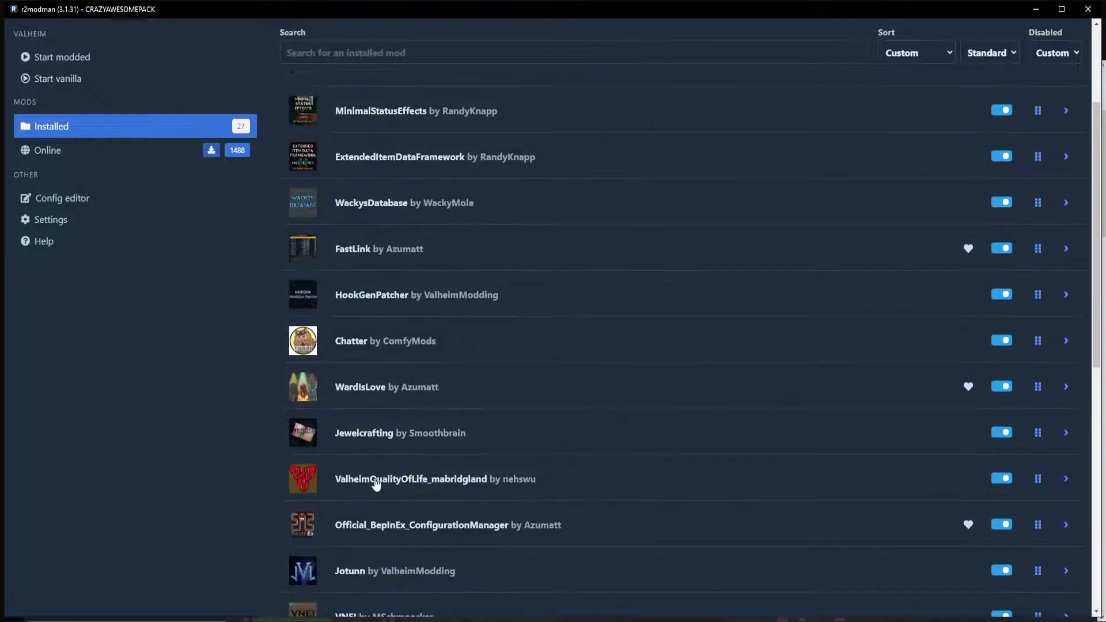
pyautogui.scroll(3, 376, 484)
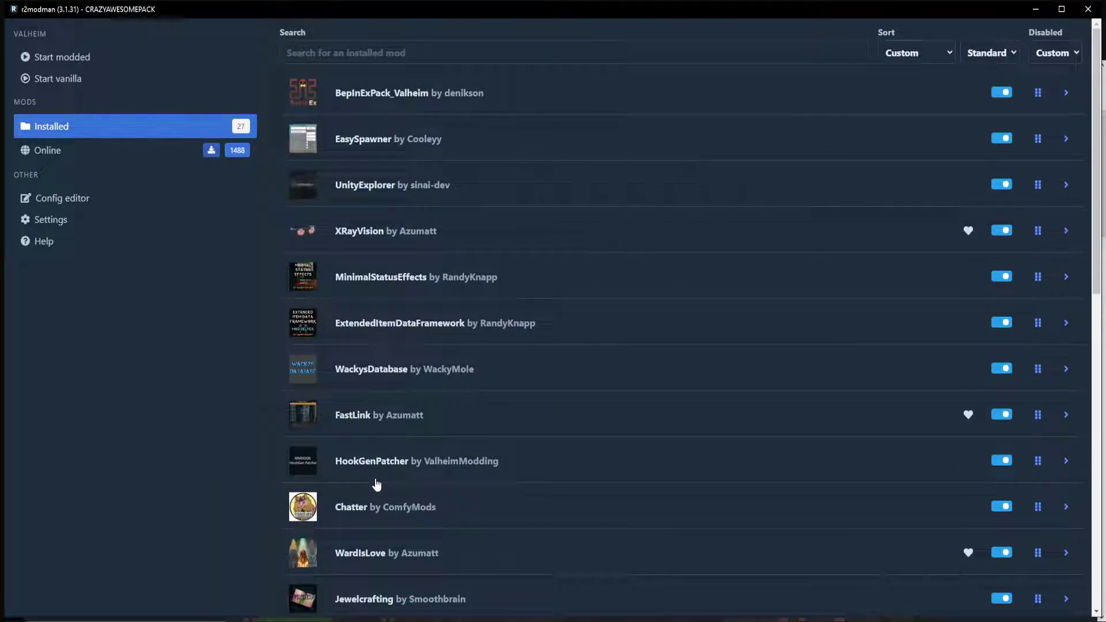
# Step: Browse the CRAZYAWESOMEPACK profile folder and examine the imported config files in BepInEx
pyautogui.click(105, 225)
pyautogui.click(383, 275)
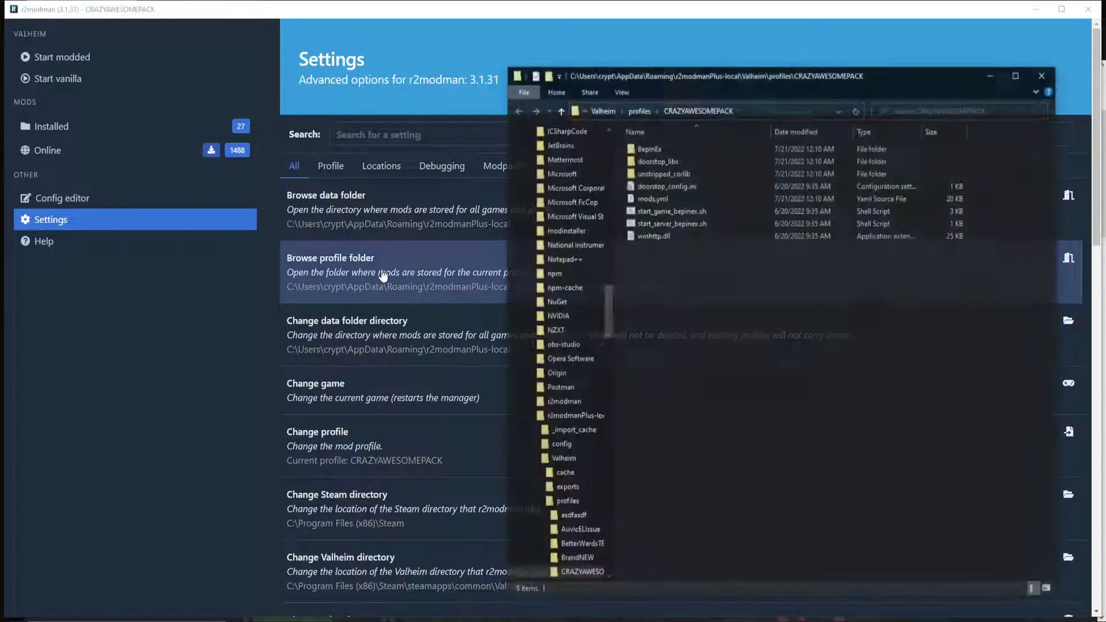
pyautogui.doubleClick(657, 148)
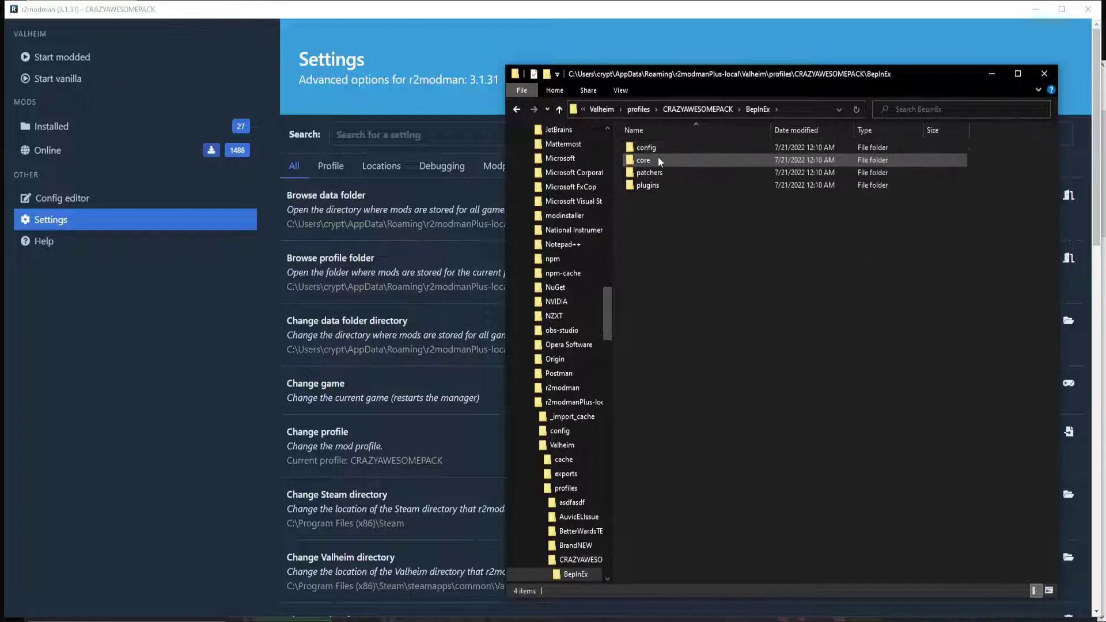
pyautogui.doubleClick(658, 149)
pyautogui.scroll(-7, 659, 386)
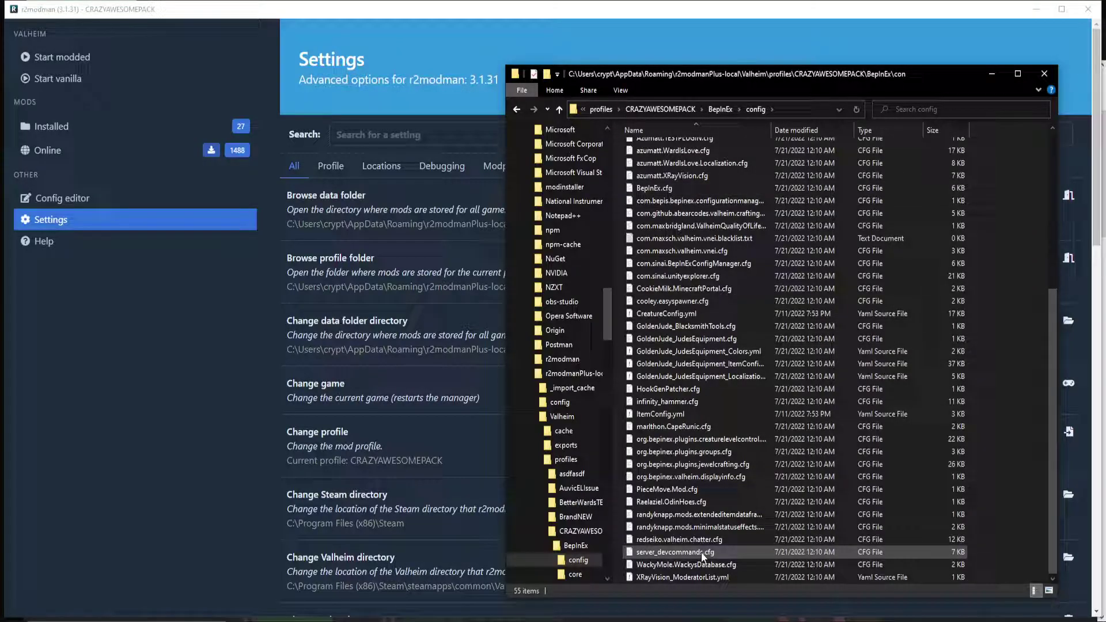
pyautogui.scroll(7, 701, 552)
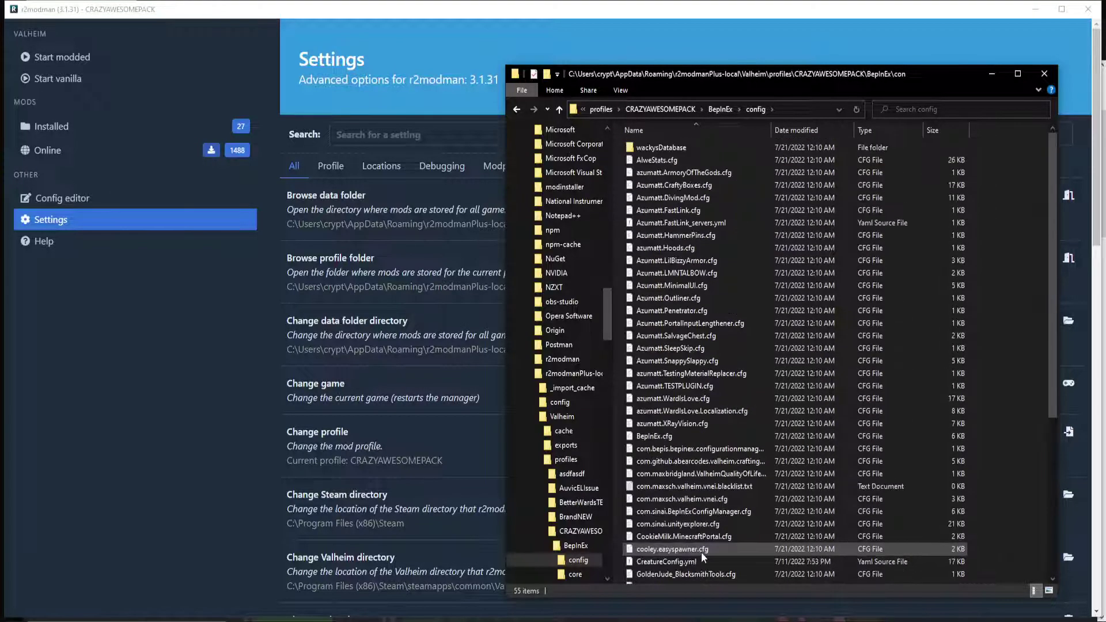
# Step: Go back to the BepInEx folder, open plugins, and select all of its contents
pyautogui.click(707, 109)
pyautogui.doubleClick(648, 188)
pyautogui.moveTo(685, 507); pyautogui.dragTo(645, 134)
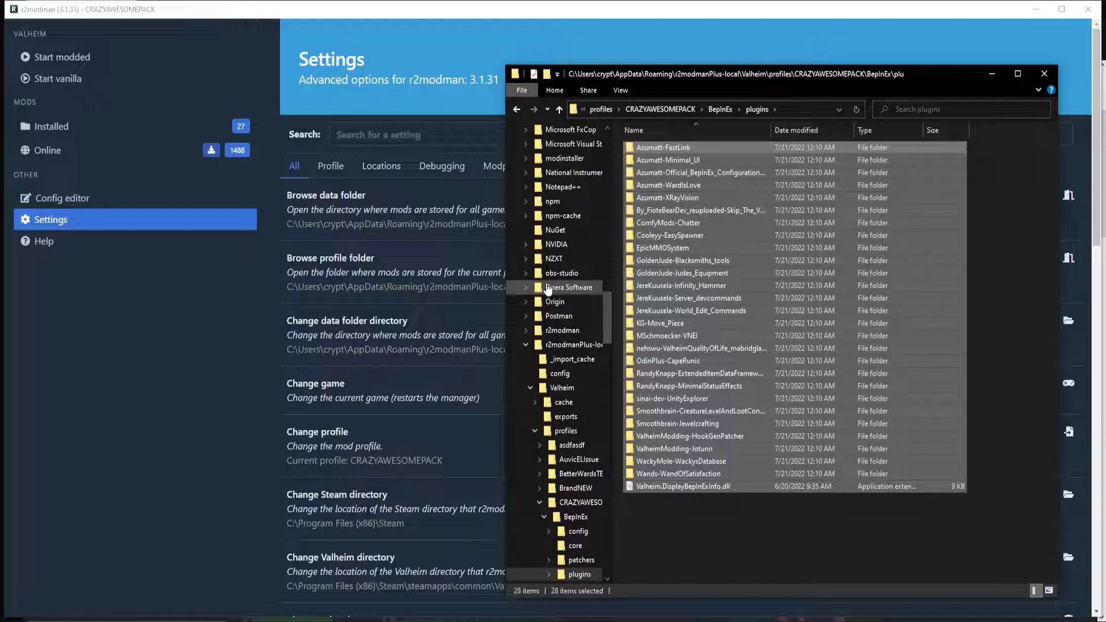
# Step: Return to r2modman and change the active profile to PermaTesting
pyautogui.click(330, 436)
pyautogui.scroll(-1, 222, 438)
pyautogui.click(202, 387)
pyautogui.scroll(-1, 225, 461)
pyautogui.click(248, 598)
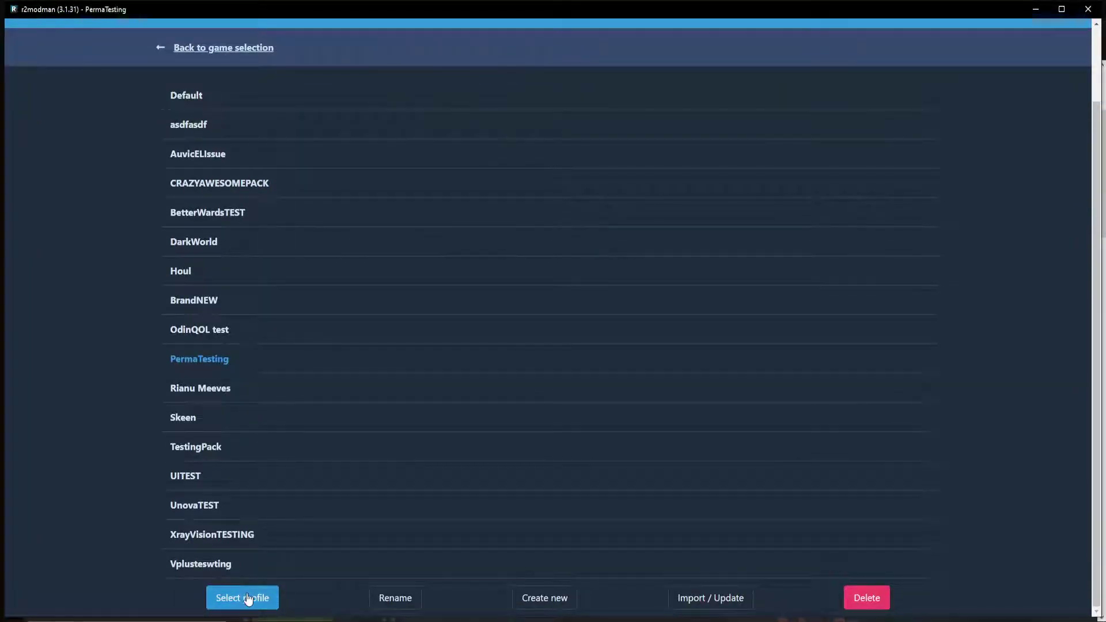
# Step: Browse the PermaTesting profile folder and place its window side by side with the CRAZYAWESOMEPACK plugins folder
pyautogui.click(91, 224)
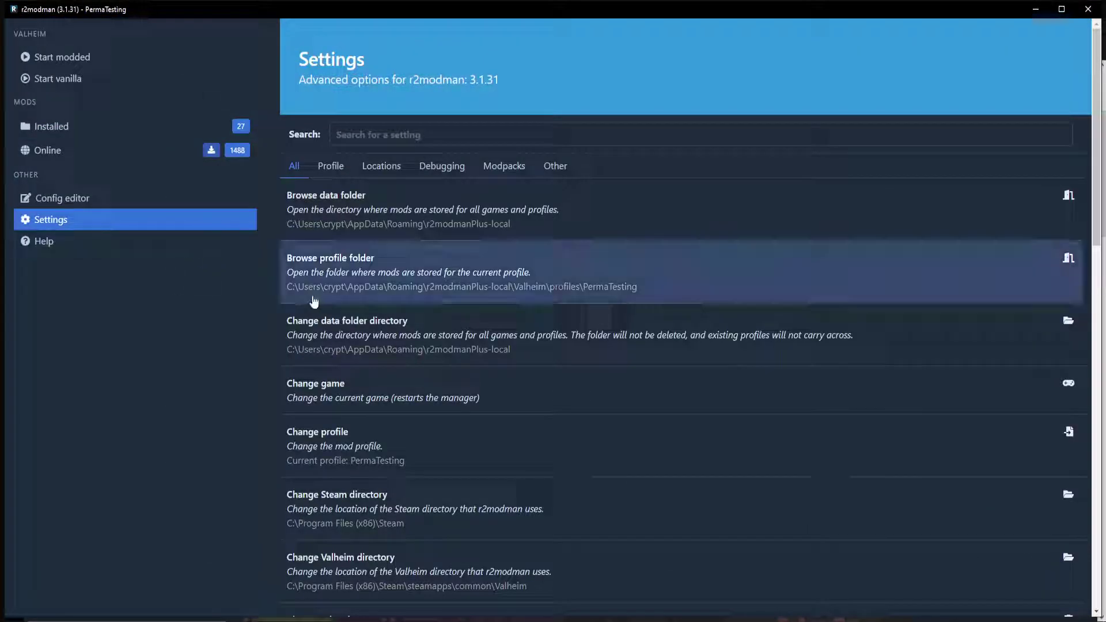
pyautogui.click(454, 265)
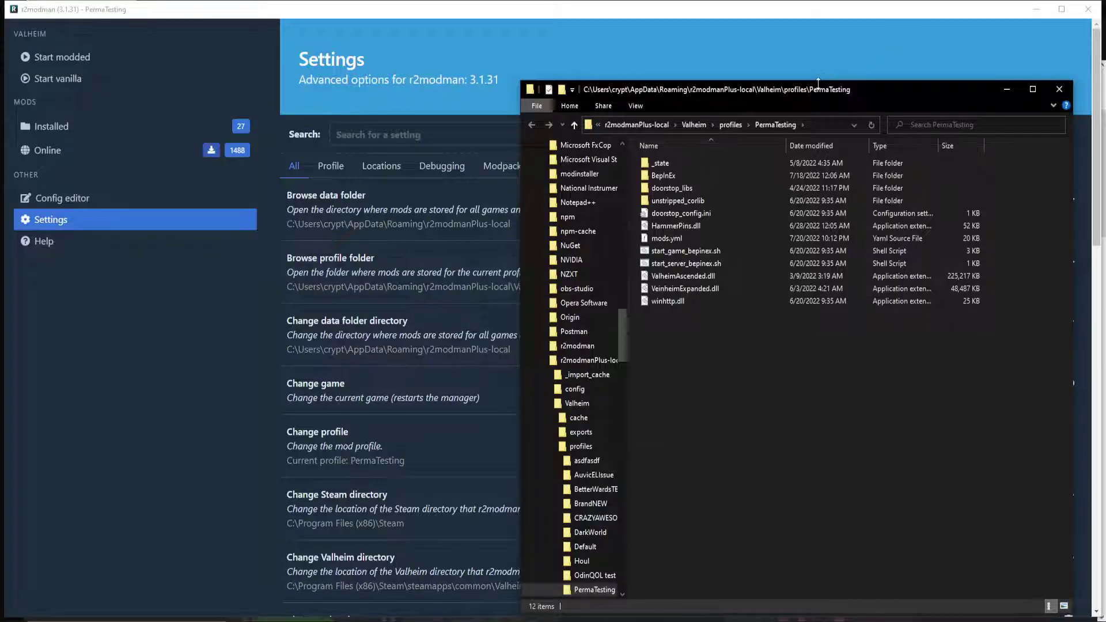
pyautogui.moveTo(817, 91); pyautogui.dragTo(2, 2)
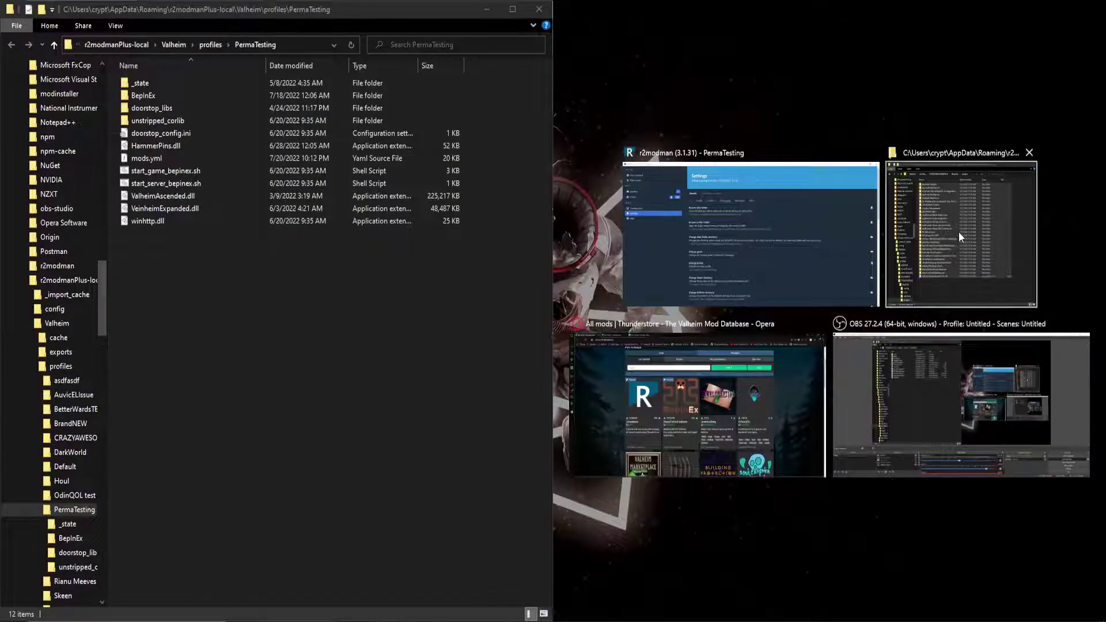
pyautogui.click(958, 232)
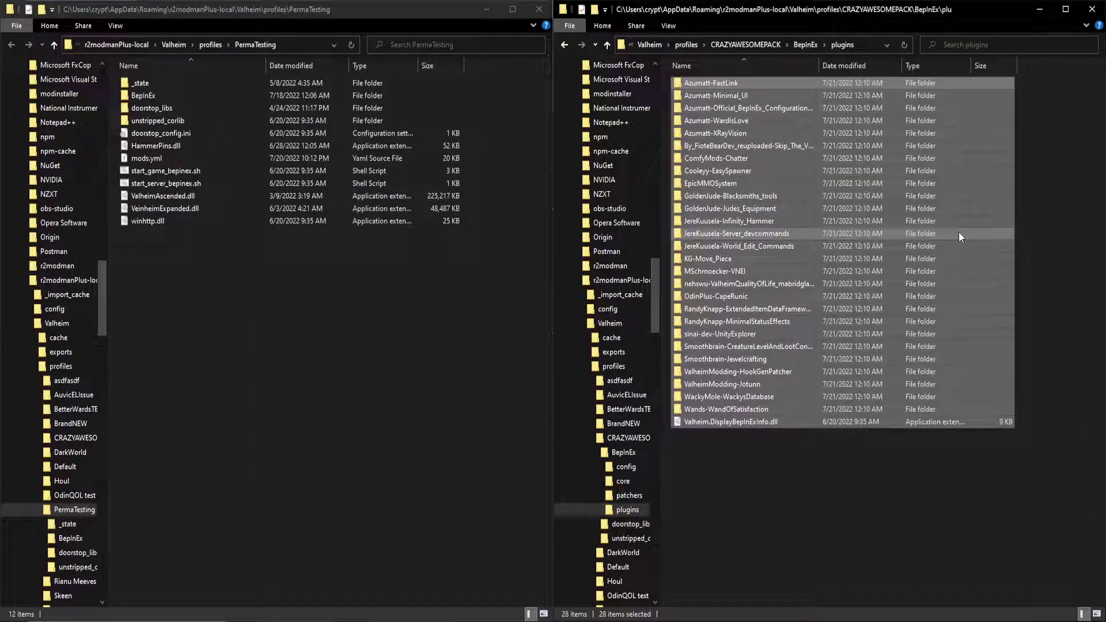
pyautogui.click(798, 462)
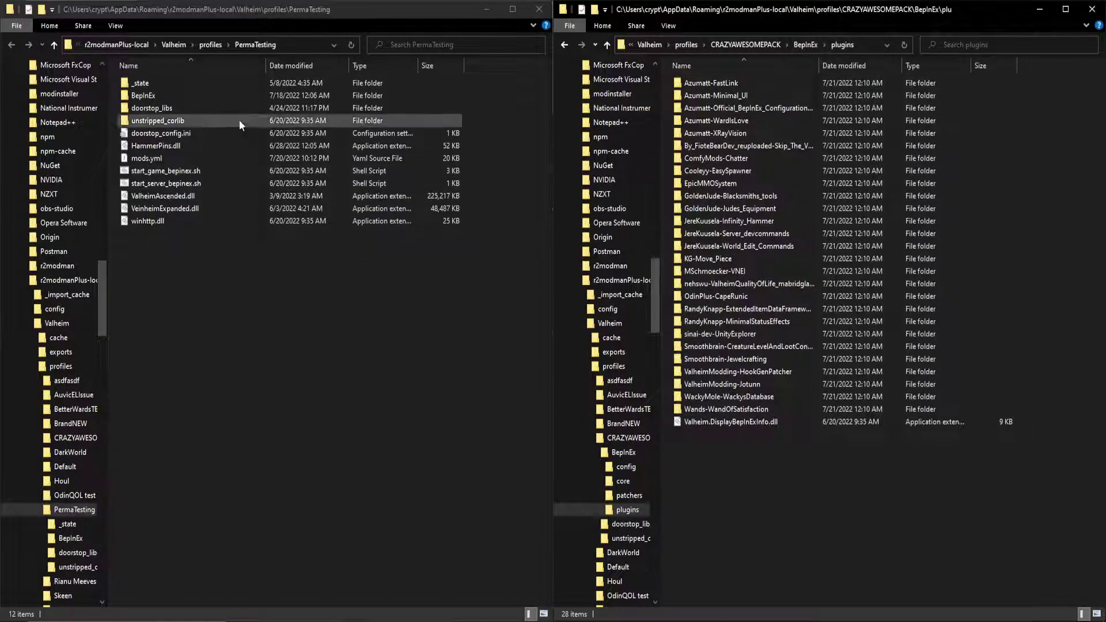
# Step: Compare PermaTesting's BepInEx plugins with the imported set, highlighting the loose files from AzuAdminTool.English.yml onward, and return to the BepInEx folder
pyautogui.doubleClick(167, 97)
pyautogui.doubleClick(163, 145)
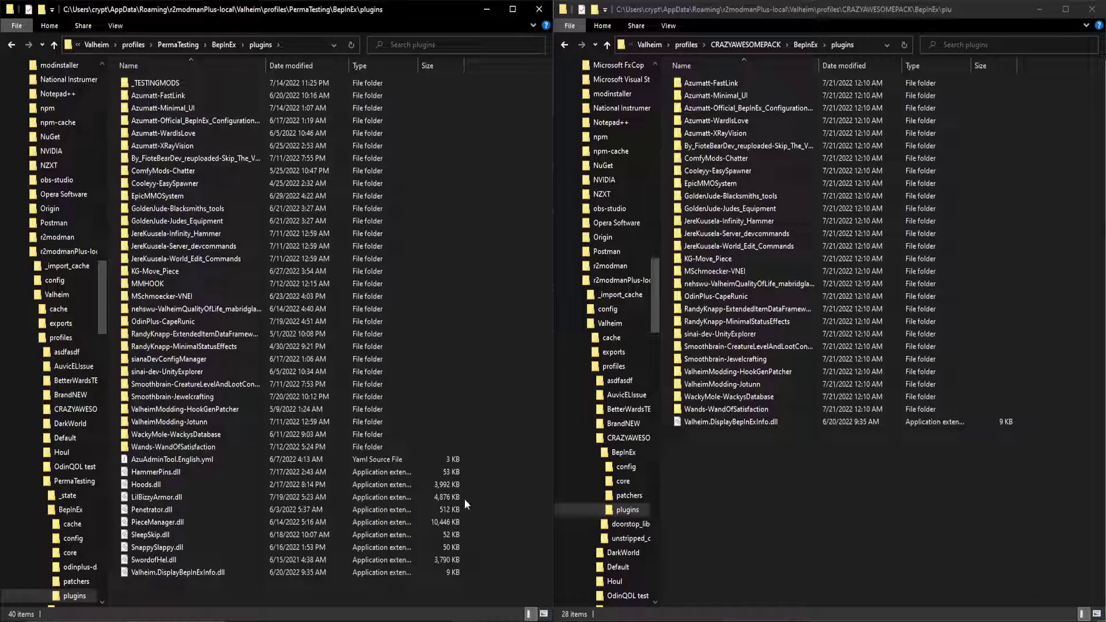
pyautogui.moveTo(154, 586); pyautogui.dragTo(144, 458)
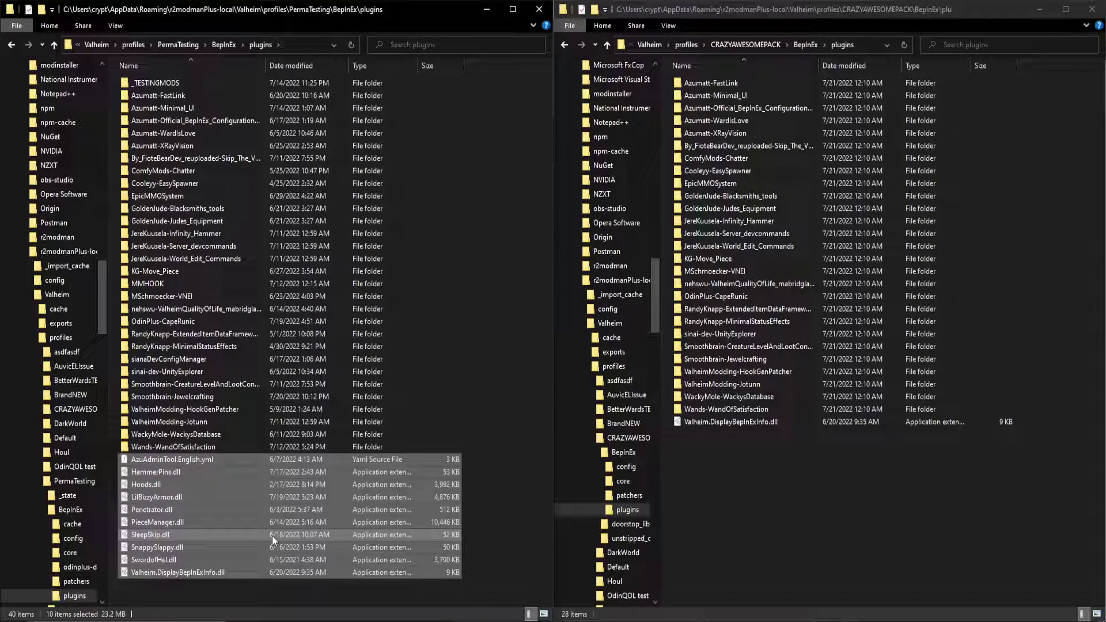
pyautogui.click(197, 521)
pyautogui.click(223, 43)
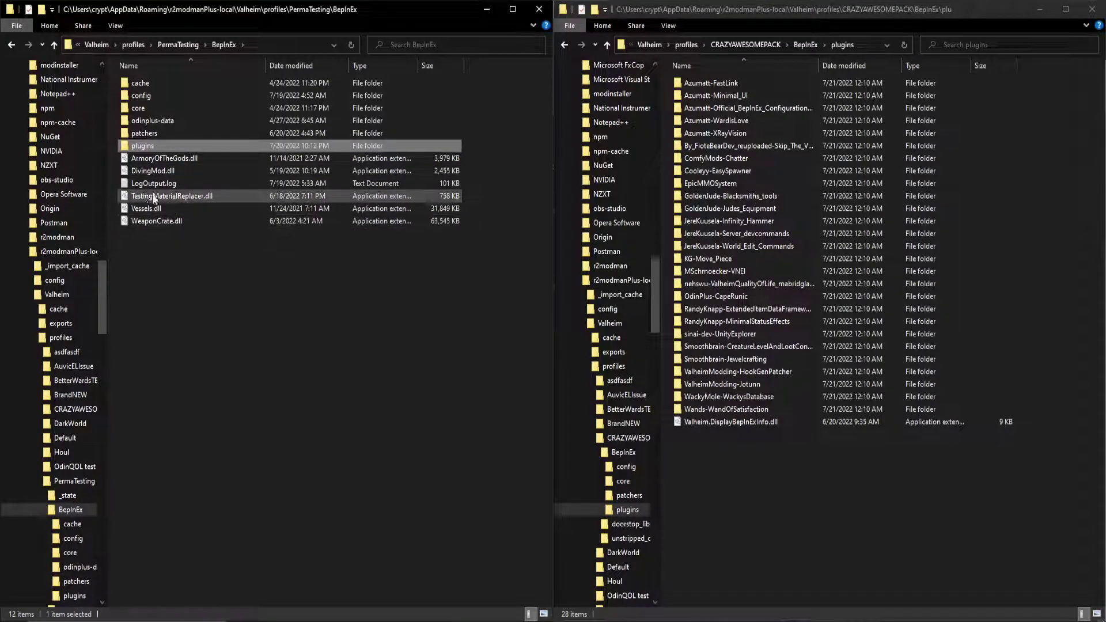
pyautogui.doubleClick(156, 147)
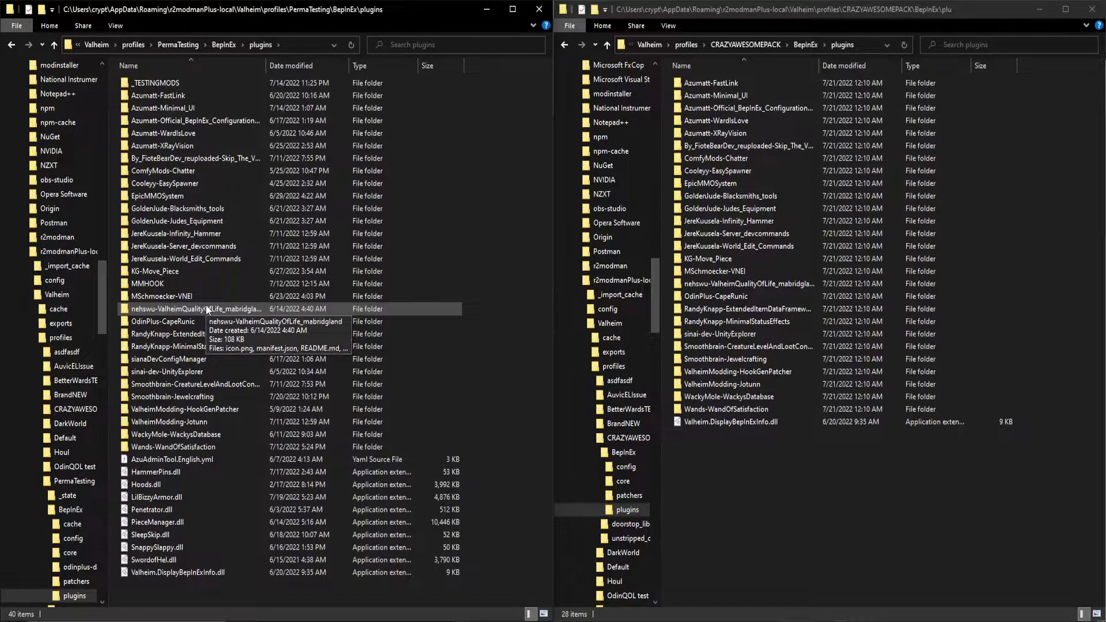
pyautogui.click(224, 45)
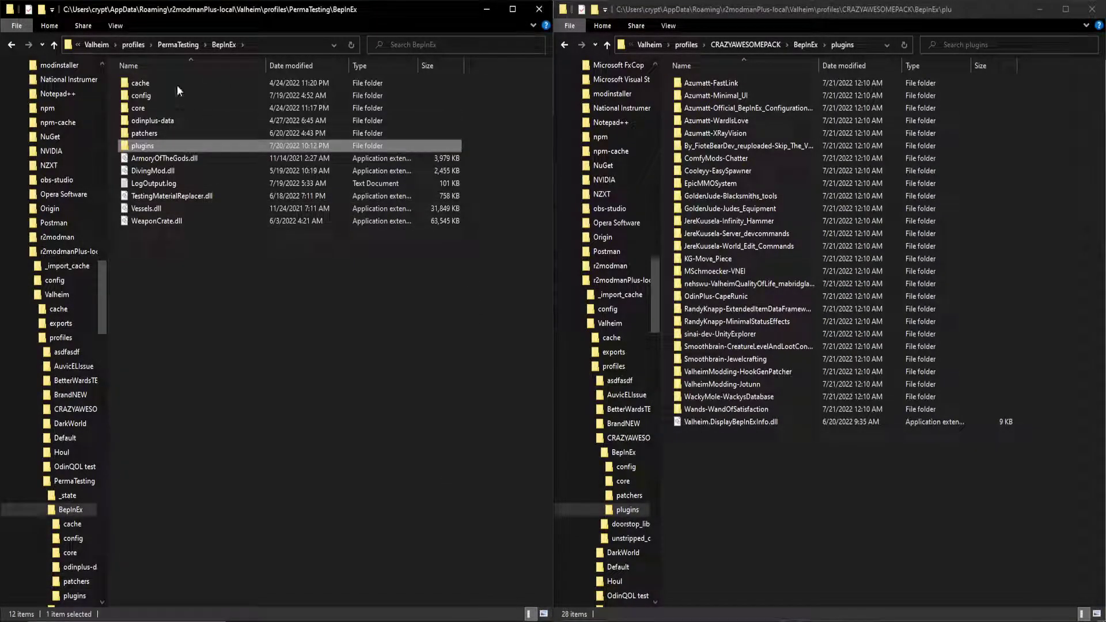
# Step: Go up to the PermaTesting profile folder, open mods.yml in Visual Studio Code, and look through its mod entries
pyautogui.click(168, 46)
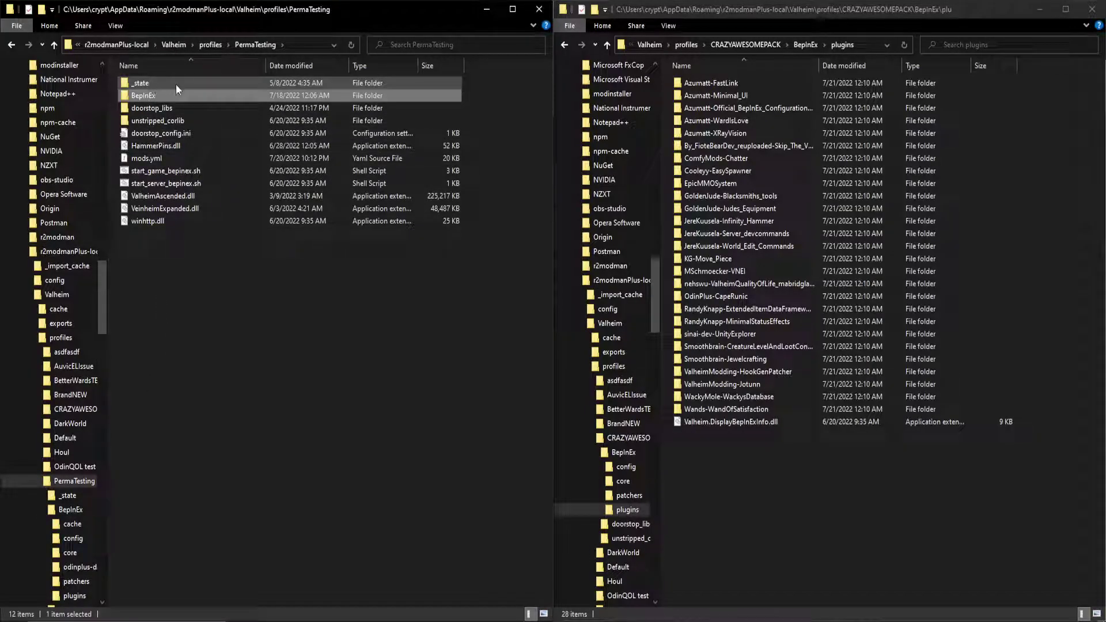
pyautogui.rightClick(148, 158)
pyautogui.click(177, 161)
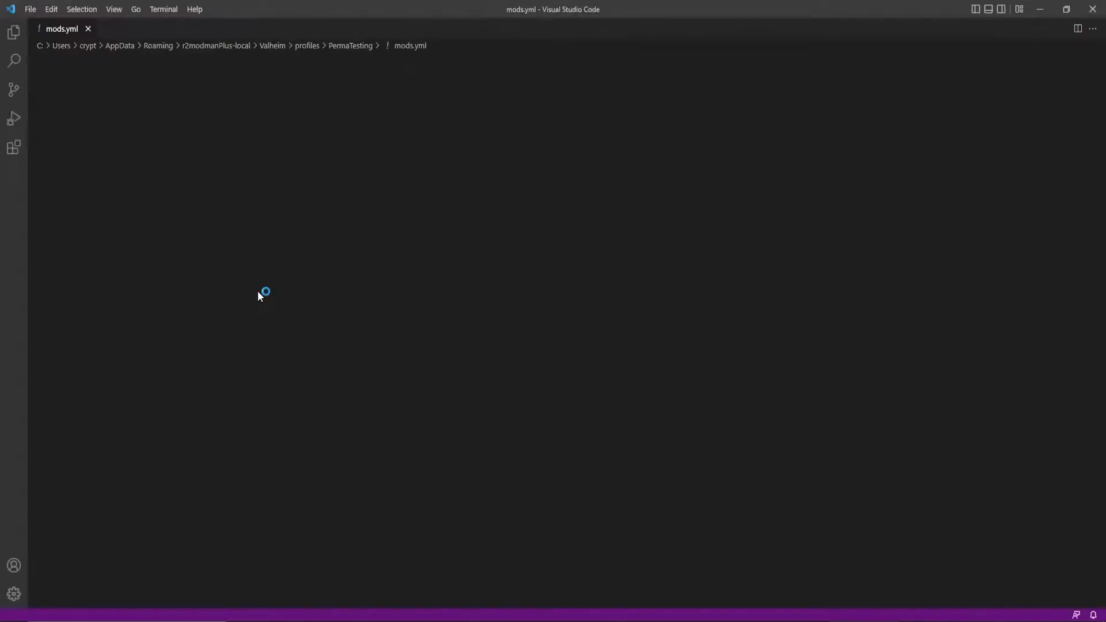
pyautogui.scroll(-20, 519, 334)
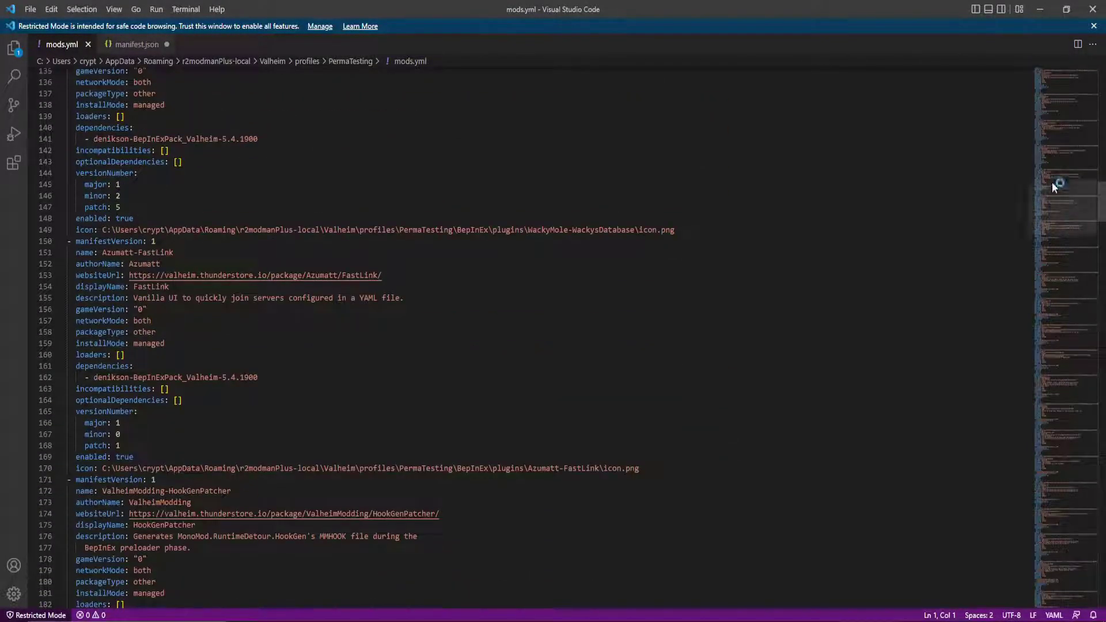
# Step: Look through the remaining mod entries in mods.yml, close the editor, and reopen PermaTesting's BepInEx plugins folder
pyautogui.moveTo(1058, 195); pyautogui.dragTo(1058, 221)
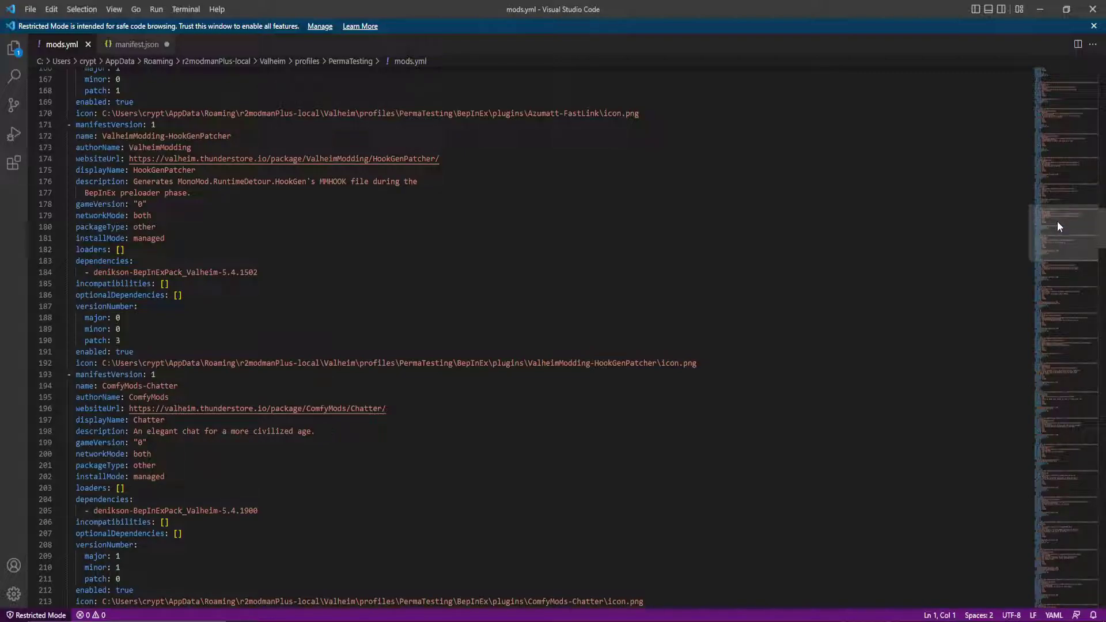
pyautogui.moveTo(1058, 222); pyautogui.dragTo(1098, 536)
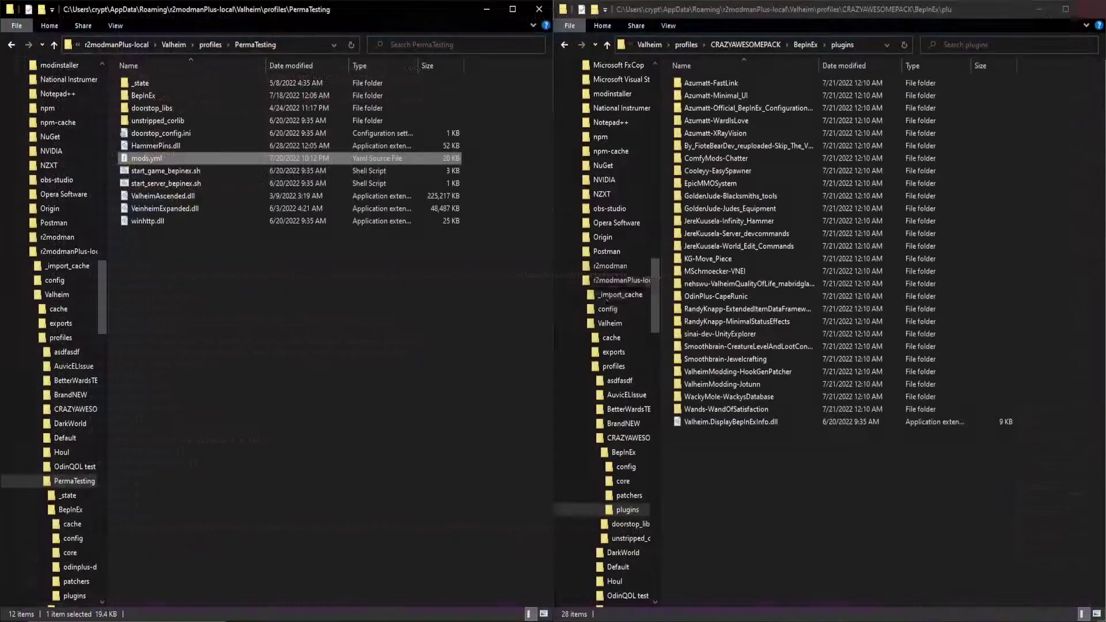
pyautogui.click(345, 299)
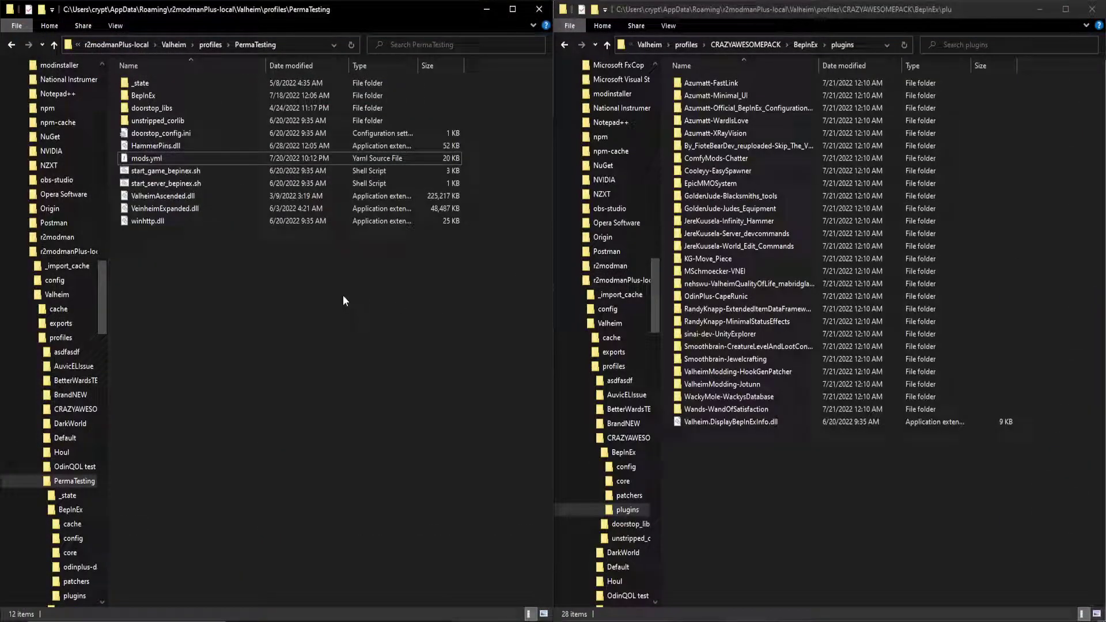
pyautogui.doubleClick(153, 96)
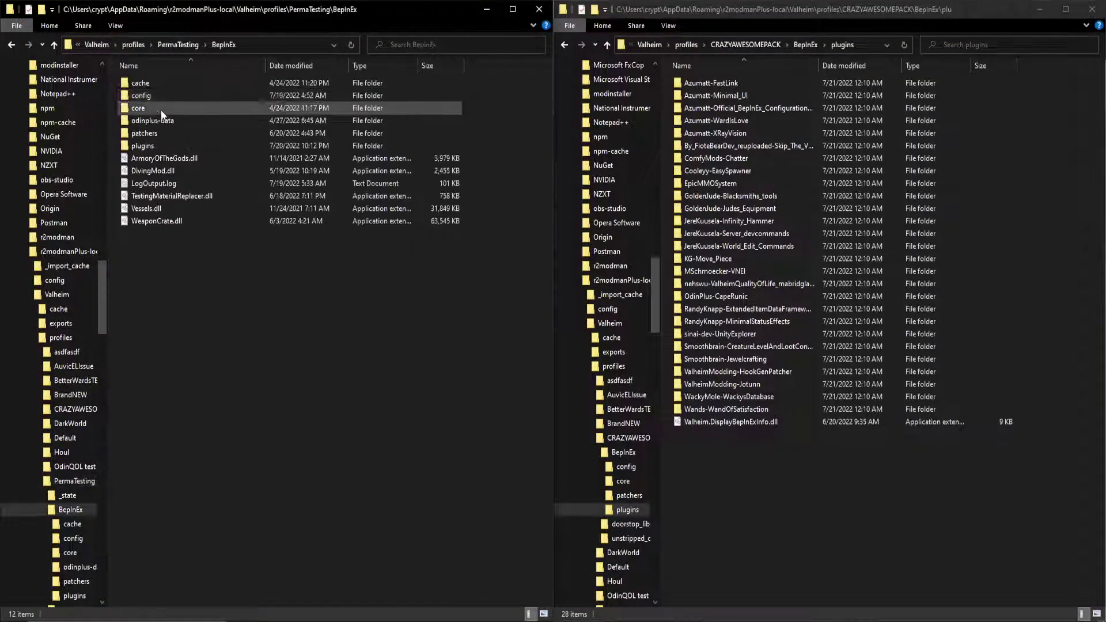
pyautogui.doubleClick(167, 143)
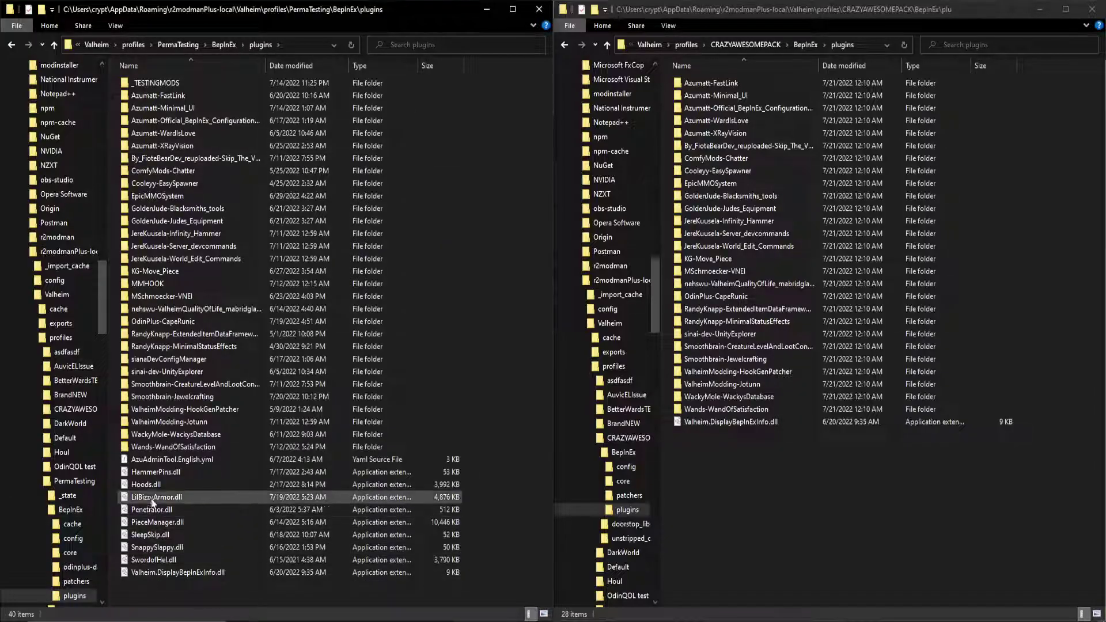
# Step: Point out the loose DLL files in PermaTesting's plugins folder, including HammerPins, LilBizzyArmor, Penetrator, PieceManager and SleepSkip
pyautogui.click(145, 484)
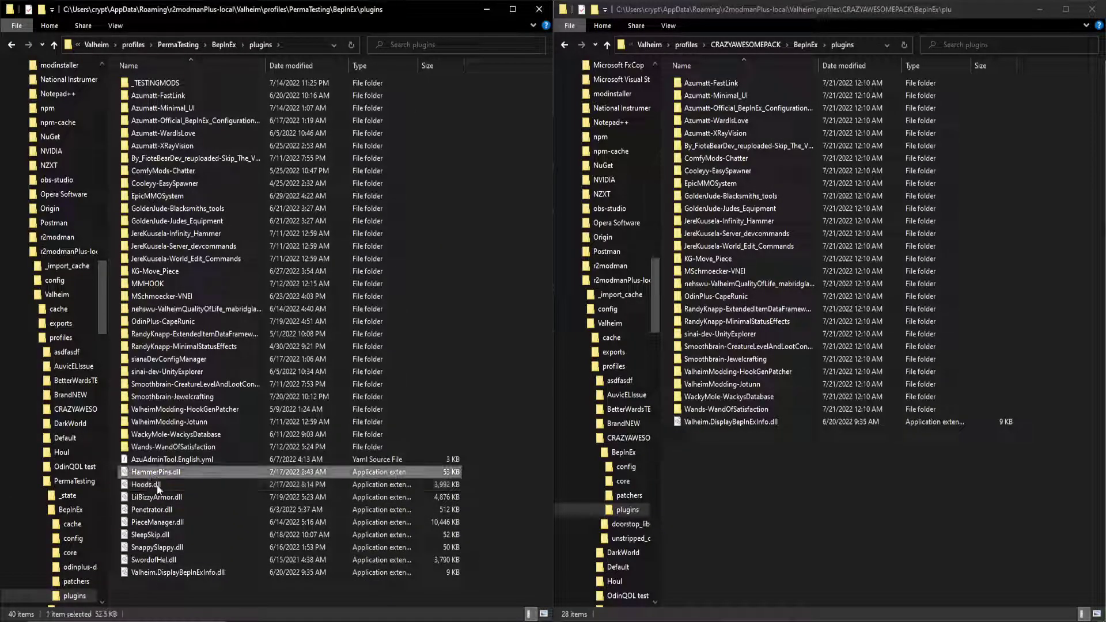
pyautogui.click(178, 497)
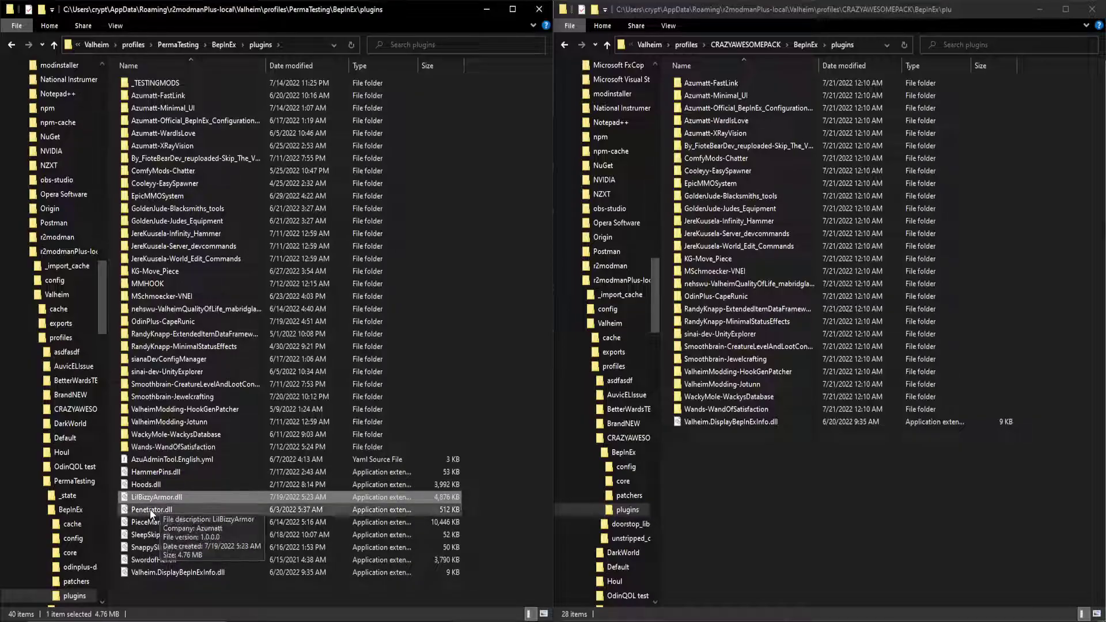
pyautogui.click(150, 509)
pyautogui.click(183, 523)
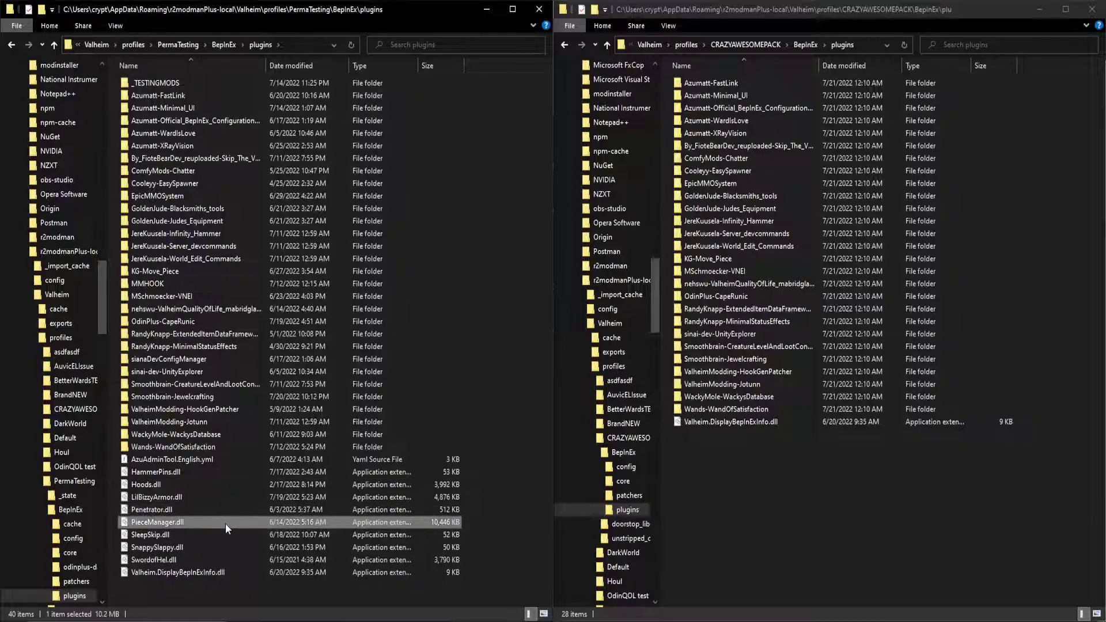
pyautogui.click(209, 535)
# Step: Inspect the EpicMMOSystem folder in CRAZYAWESOMEPACK's plugins, return to plugins, and close both folder windows
pyautogui.click(828, 431)
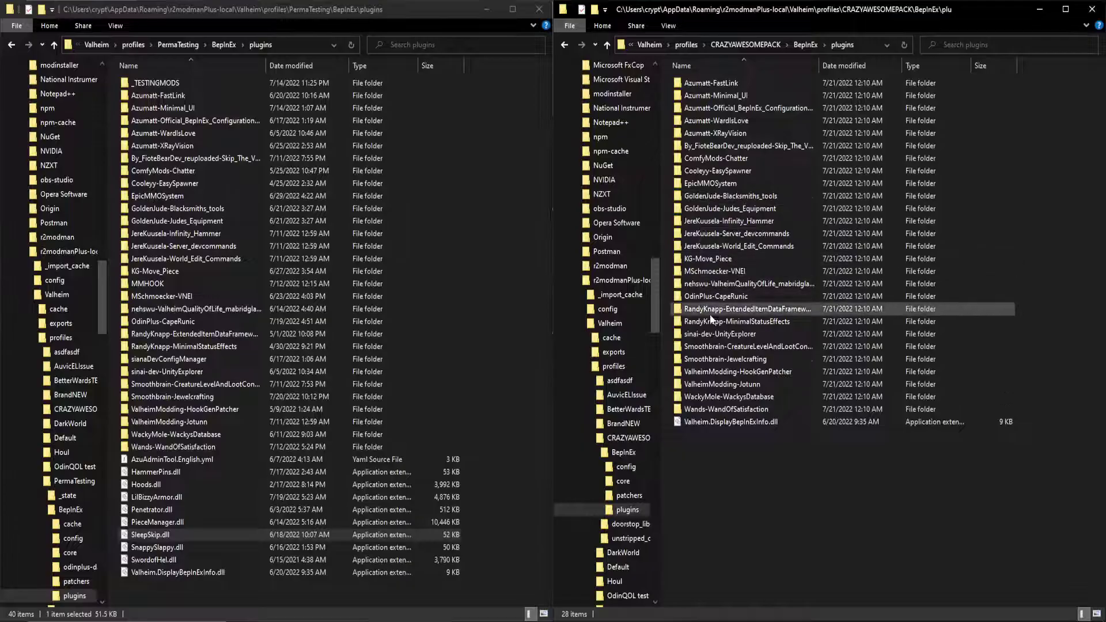
pyautogui.doubleClick(766, 183)
pyautogui.click(776, 48)
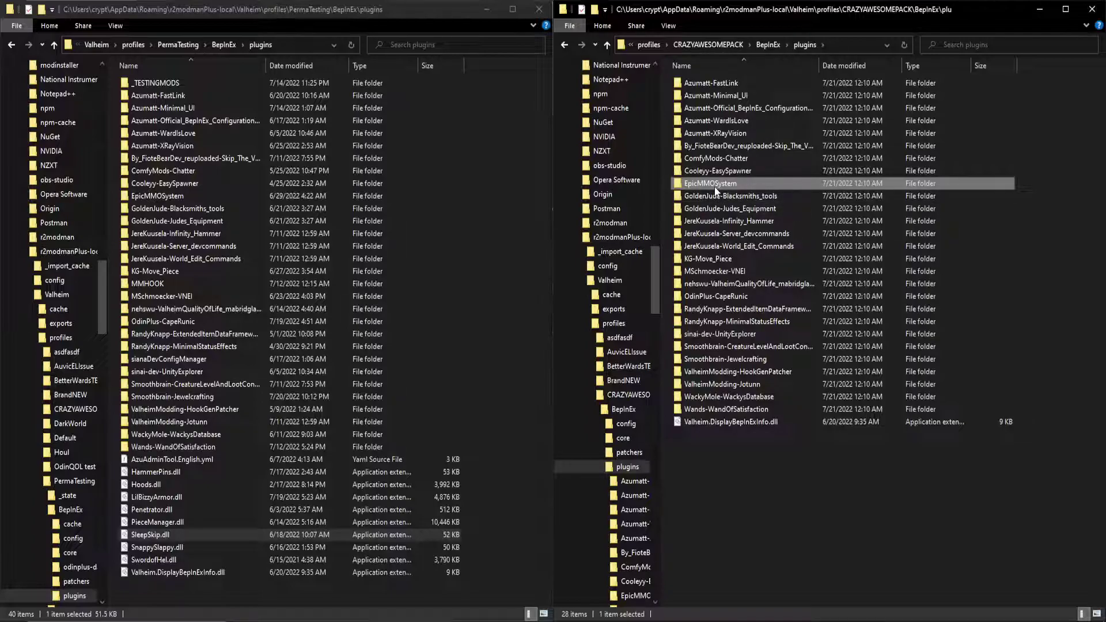
pyautogui.click(732, 440)
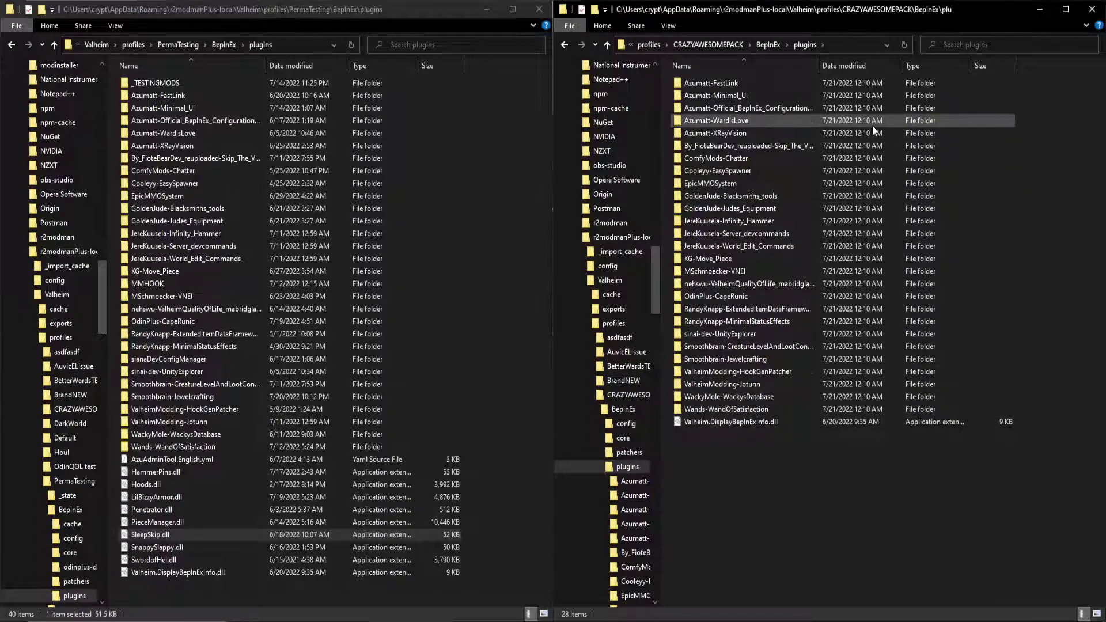
pyautogui.click(546, 13)
pyautogui.click(1099, 12)
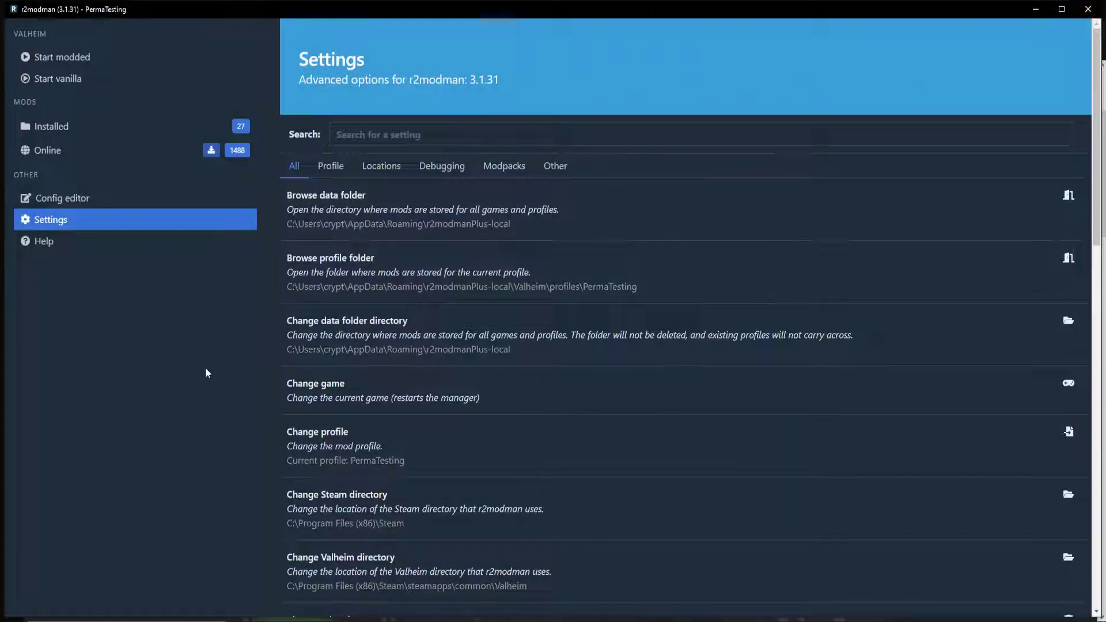
# Step: Look through the r2modman settings and display PermaTesting's installed mods
pyautogui.scroll(-1, 349, 396)
pyautogui.scroll(-4, 349, 396)
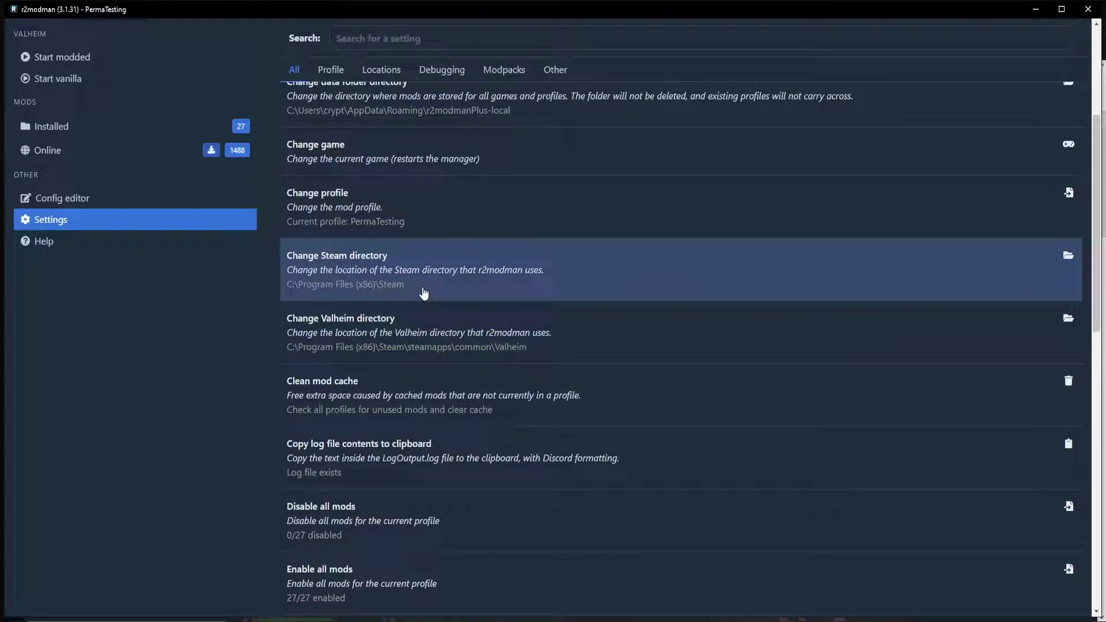
pyautogui.click(148, 133)
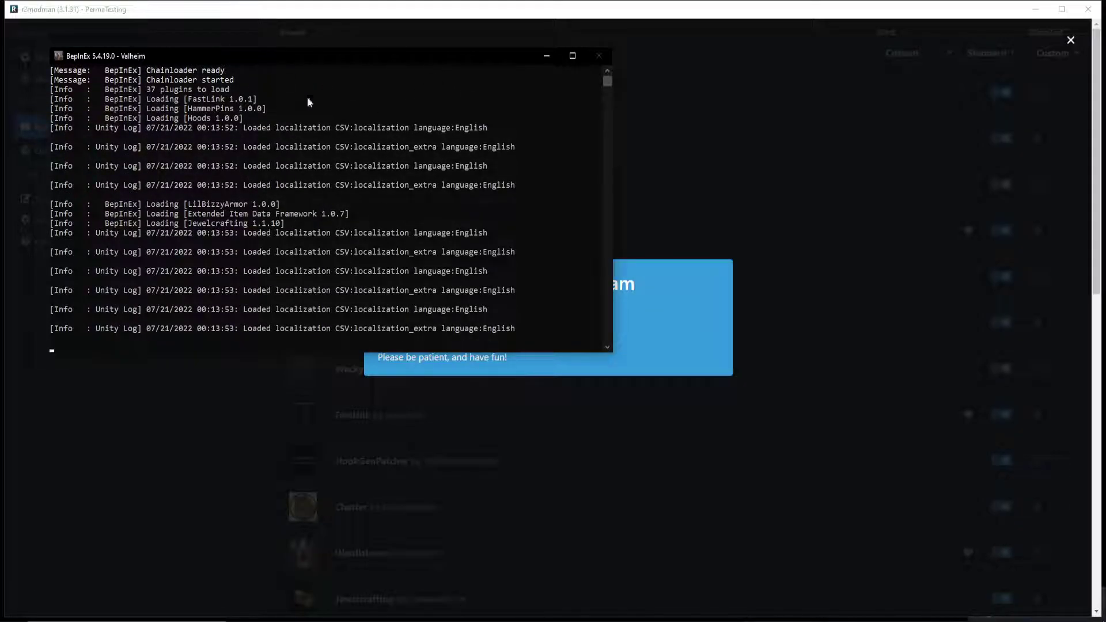
# Step: Bring up the BepInEx console of the modded Valheim launch, examine its plugin loading, and move the console aside
pyautogui.moveTo(818, 620)
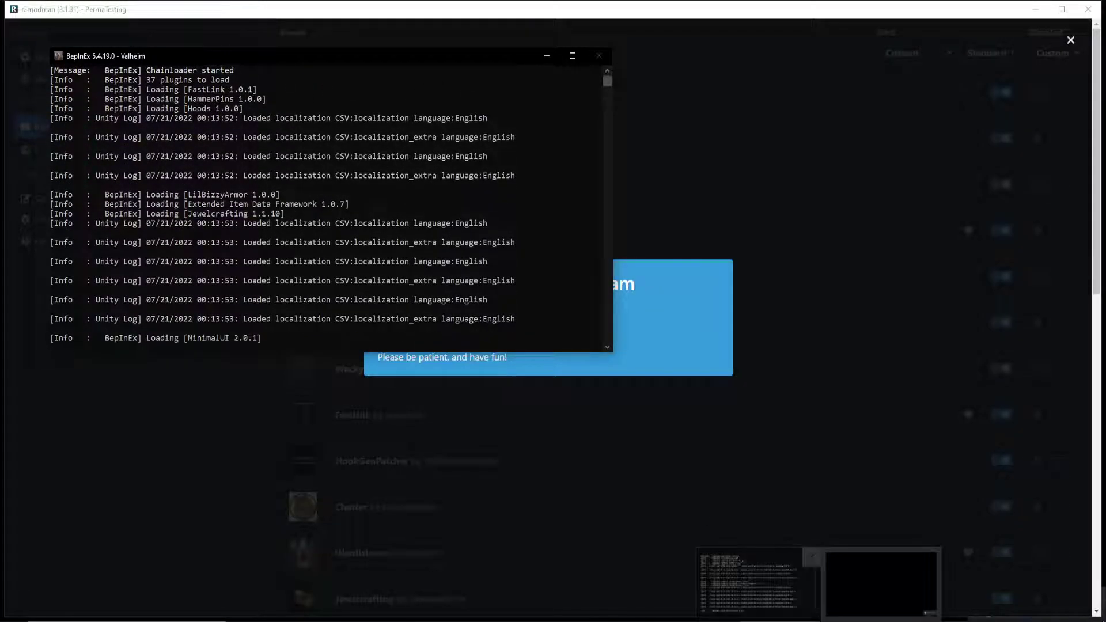
pyautogui.click(751, 597)
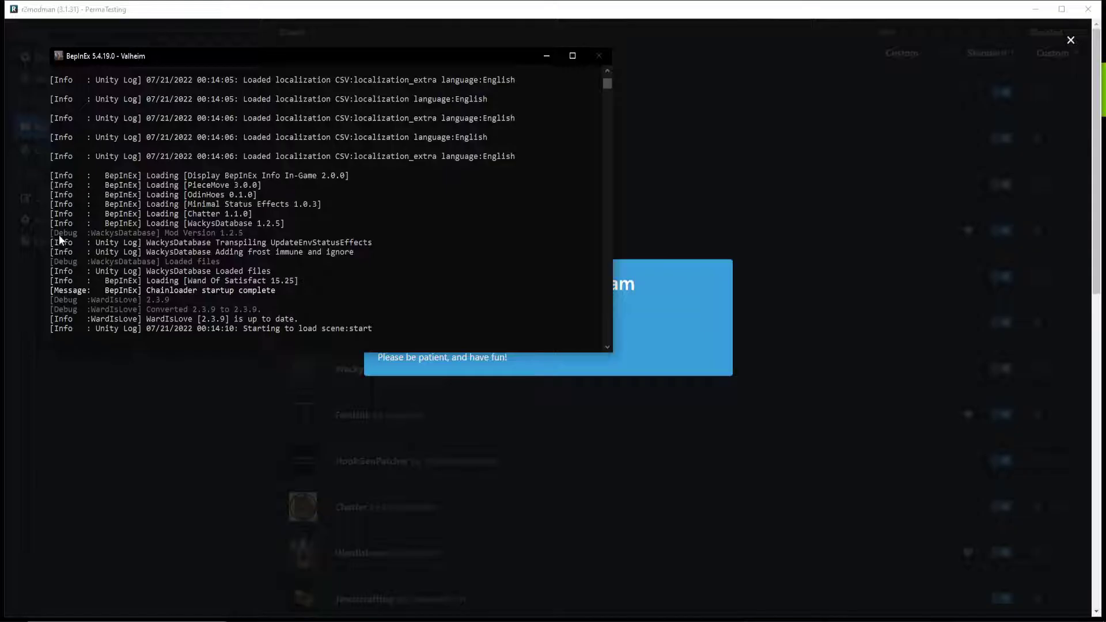
pyautogui.moveTo(377, 57); pyautogui.dragTo(1, 4)
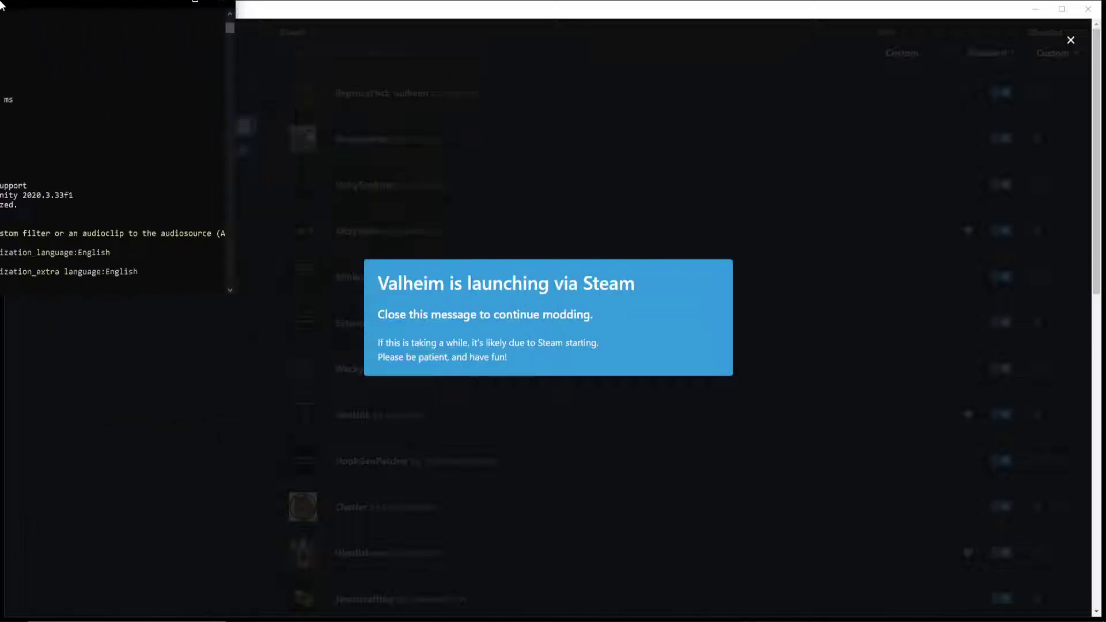
pyautogui.click(144, 419)
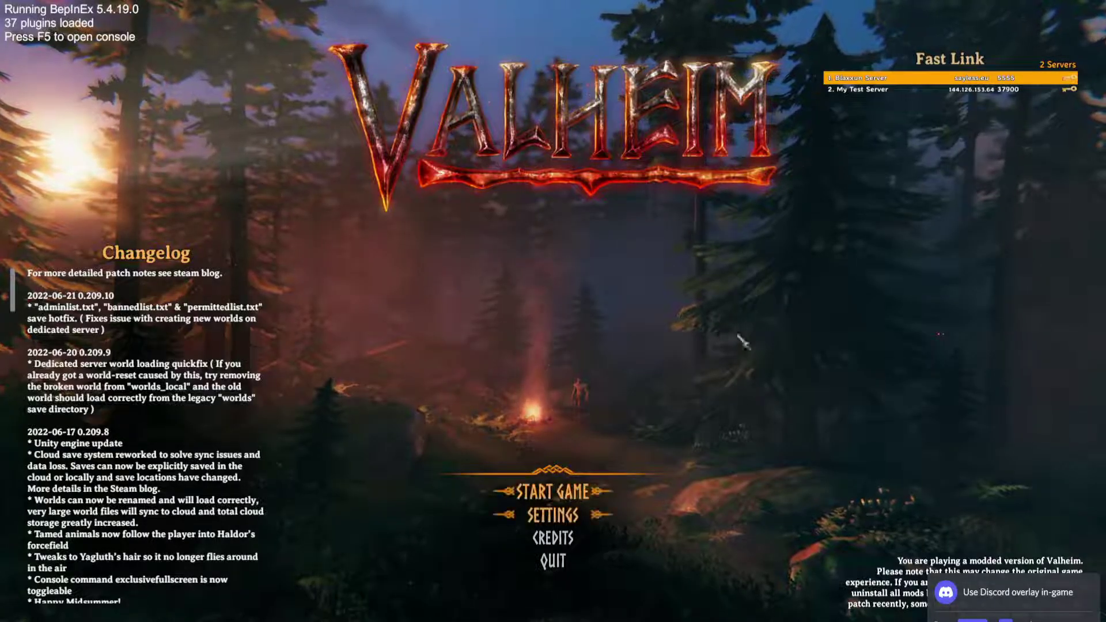
# Step: Pick My Test Server from Valheim's Fast Link list and start with the displayed character
pyautogui.click(956, 90)
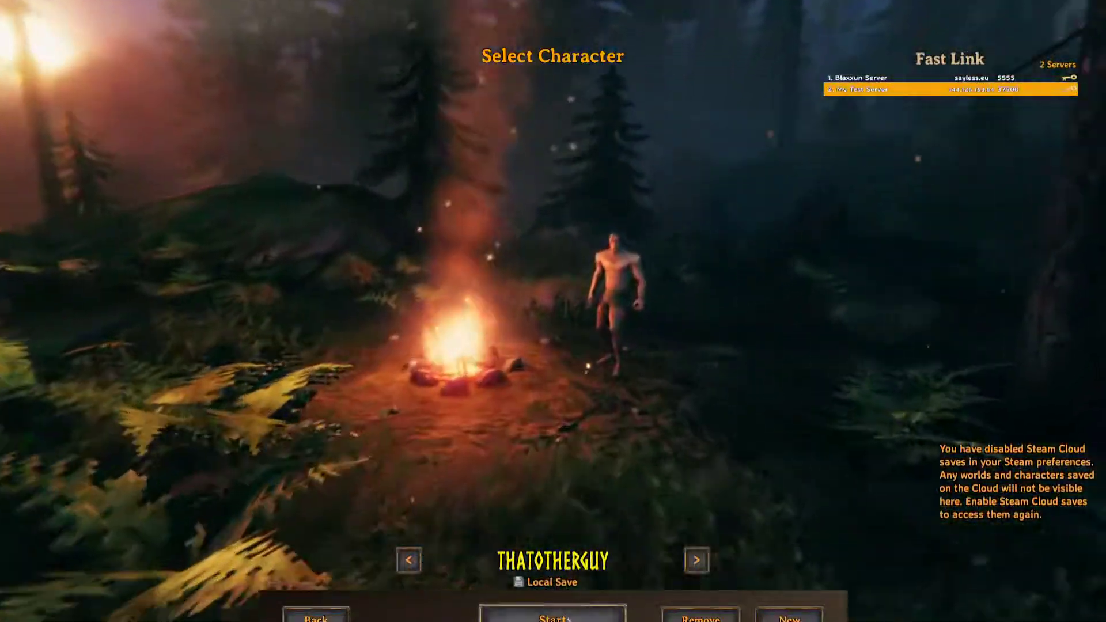
pyautogui.press('Return')
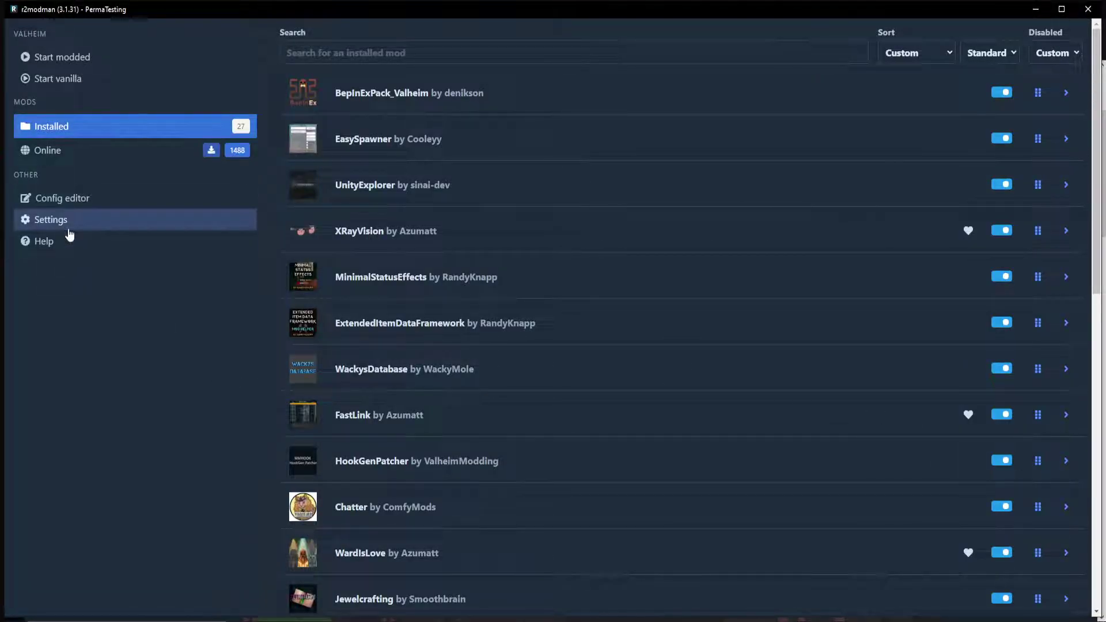
# Step: Browse the PermaTesting profile folder from the r2modman settings and select LogOutput.log in its BepInEx folder
pyautogui.click(131, 224)
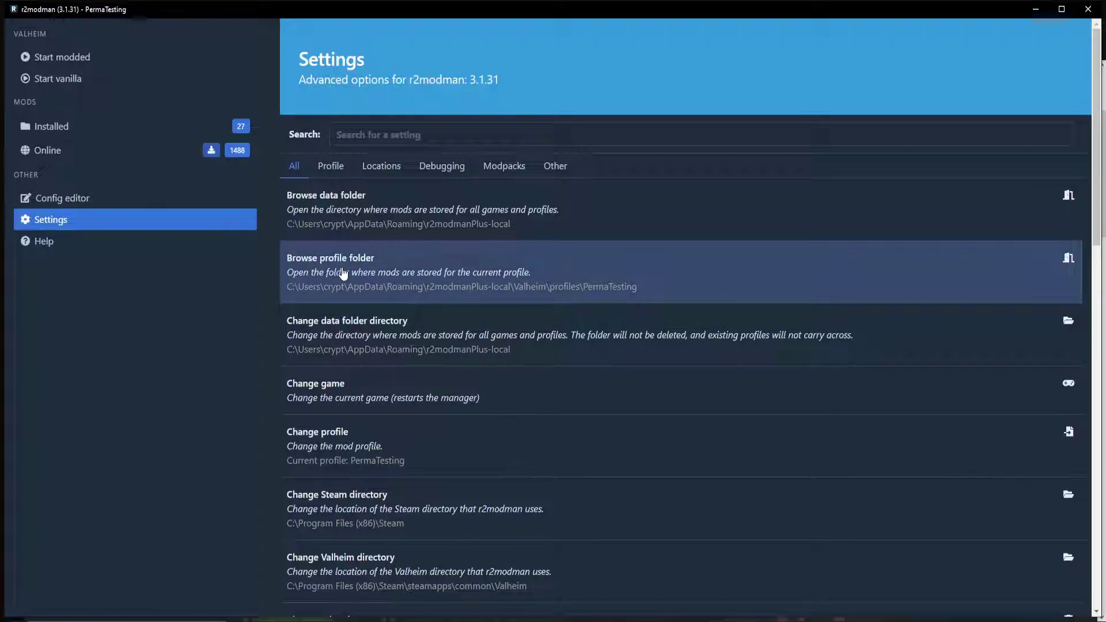
pyautogui.click(413, 264)
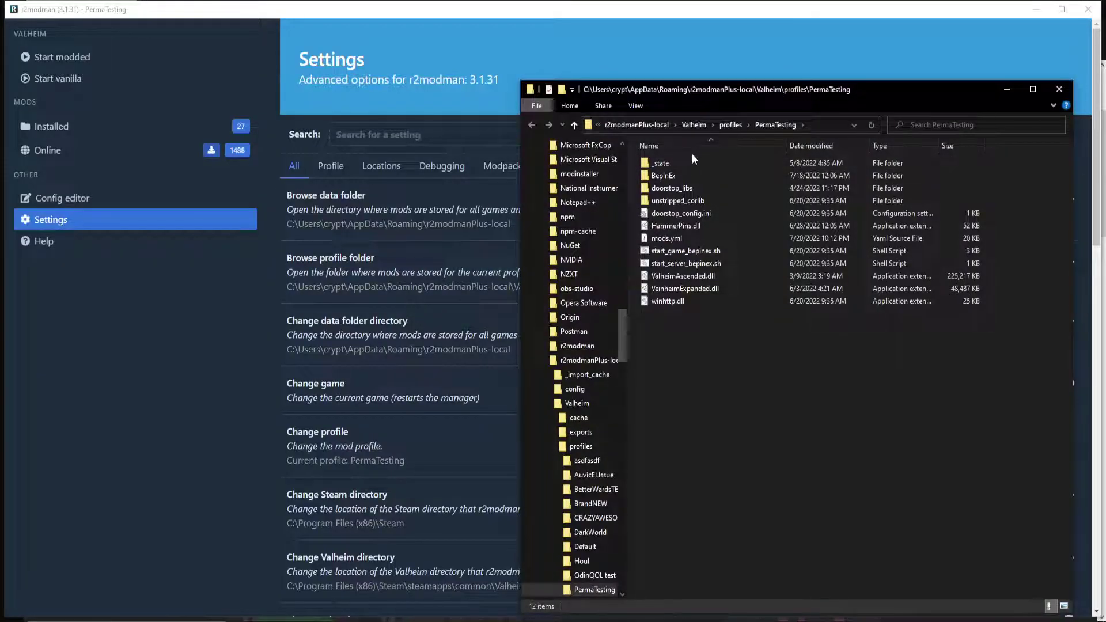
pyautogui.moveTo(696, 90); pyautogui.dragTo(516, 73)
pyautogui.doubleClick(501, 159)
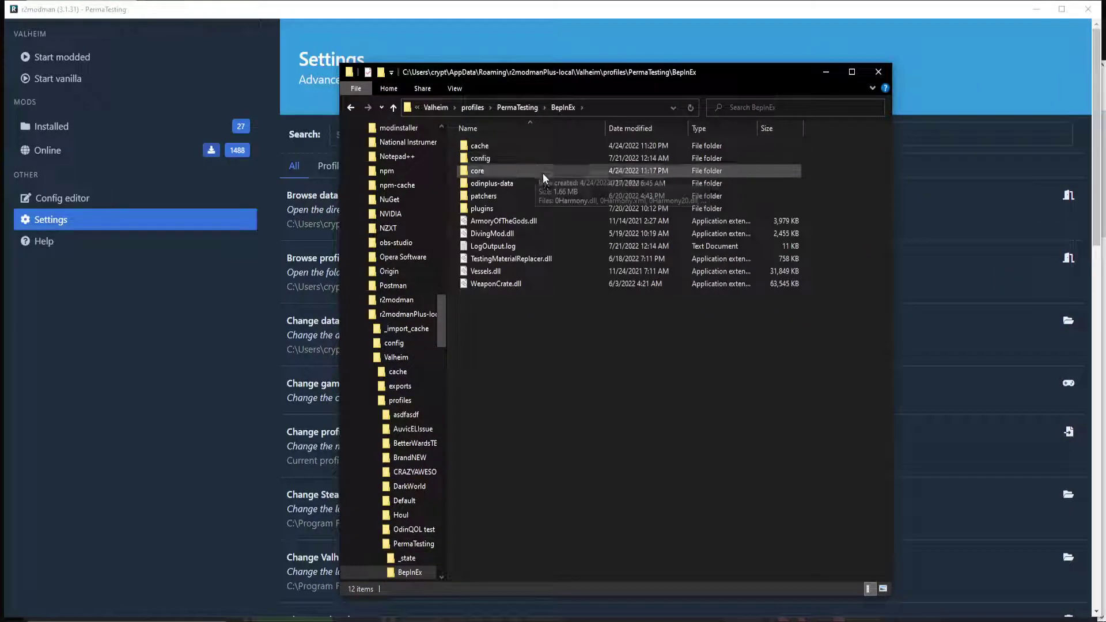
pyautogui.click(489, 248)
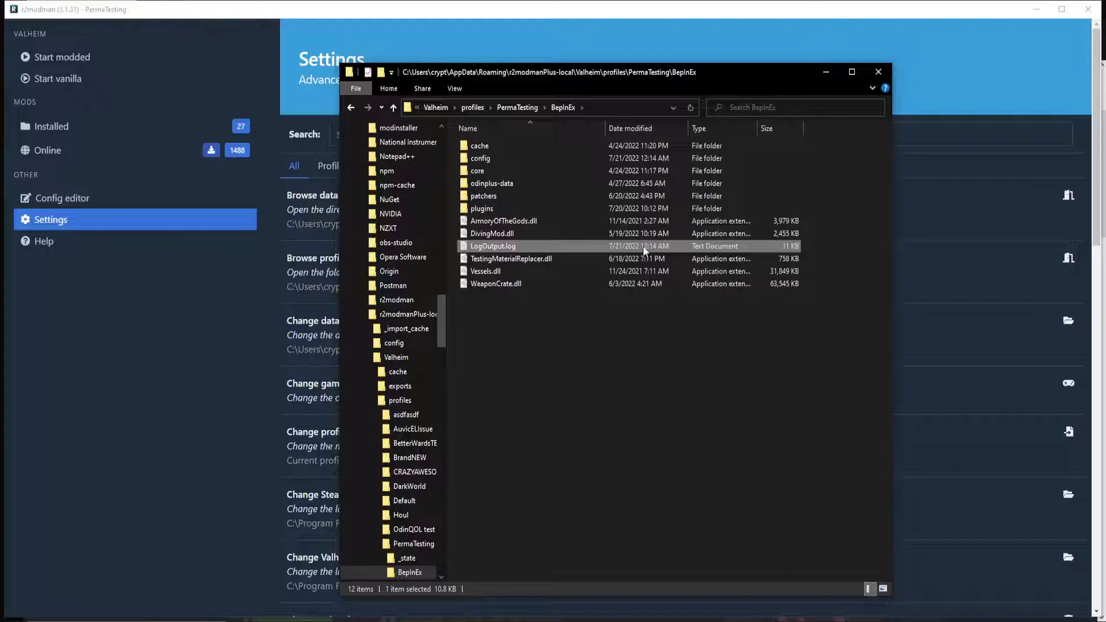
# Step: Launch modded Valheim again, check the plugin loading messages in the BepInEx console, and close the game
pyautogui.click(81, 56)
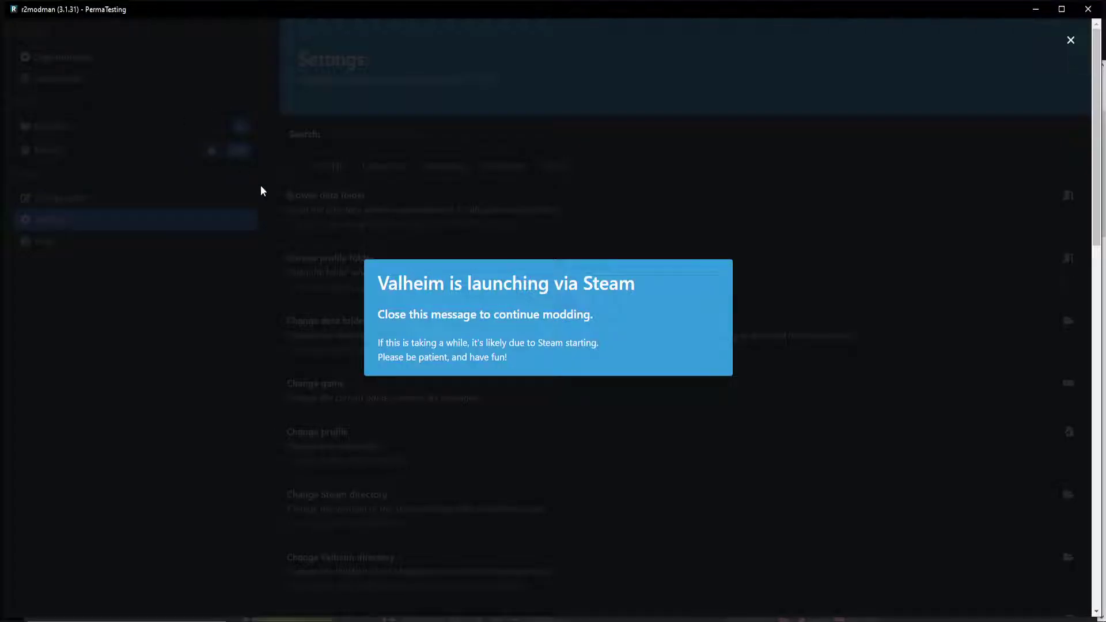
pyautogui.hotkey('alt', 'Tab')
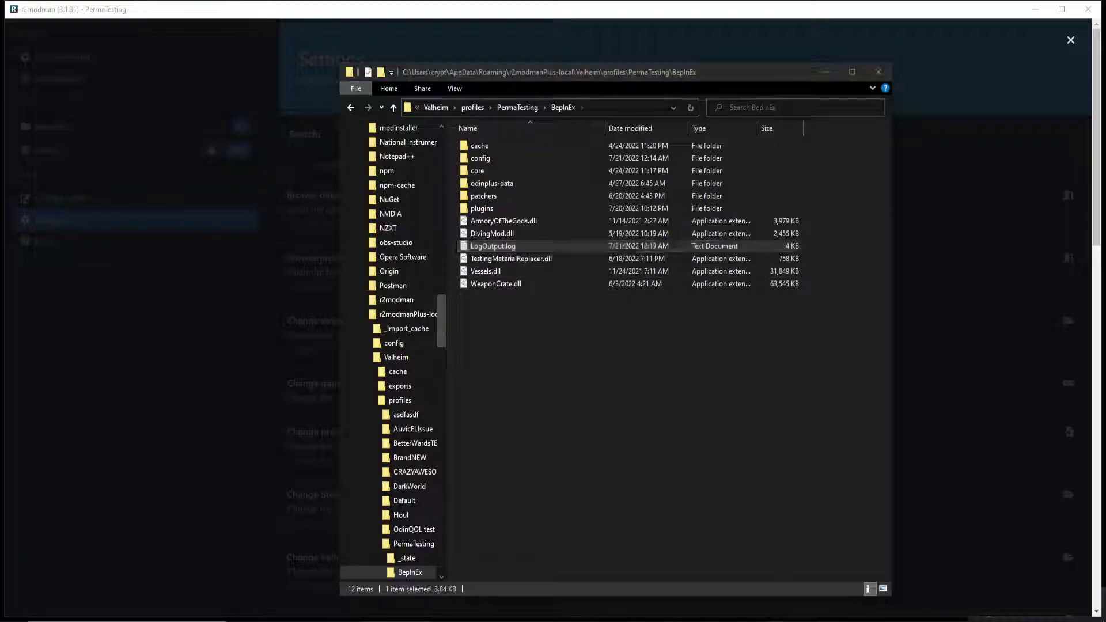
pyautogui.click(458, 314)
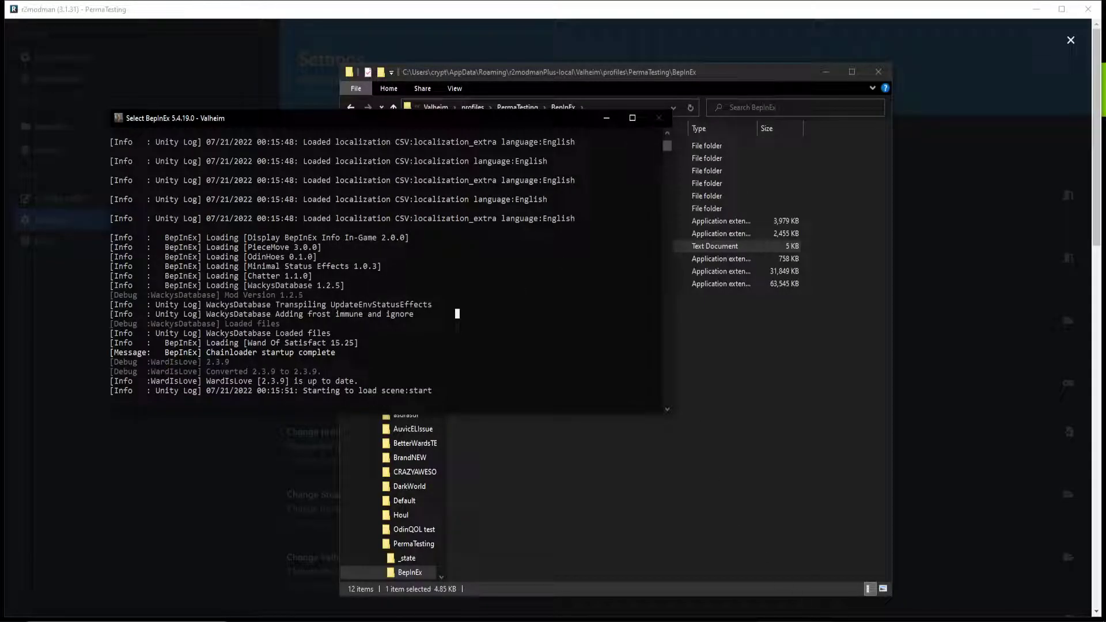
pyautogui.rightClick(790, 621)
pyautogui.click(795, 610)
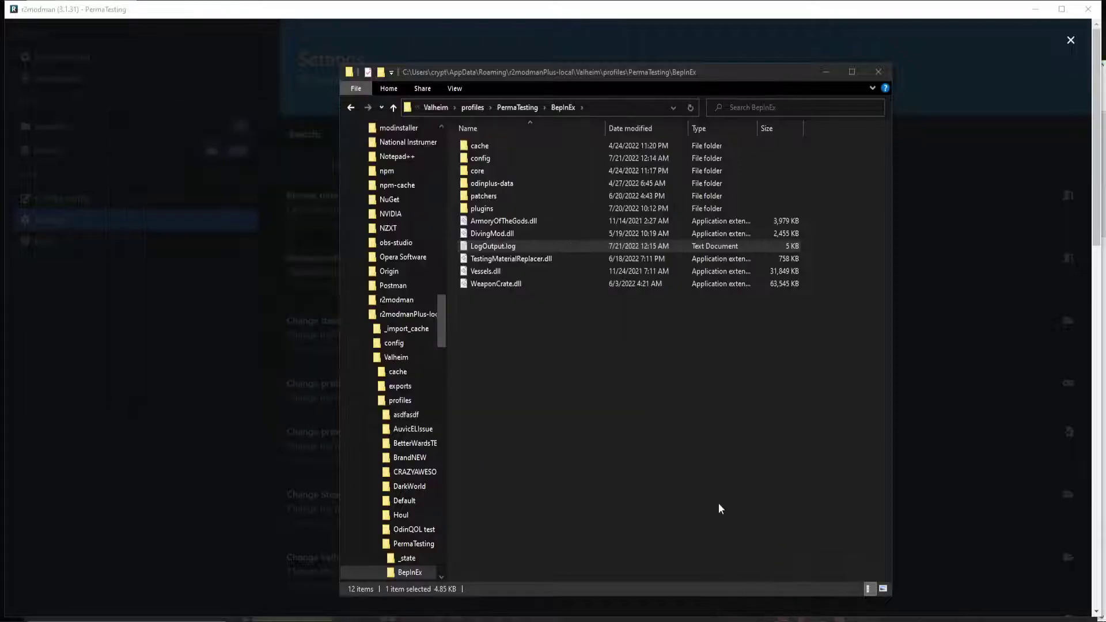
# Step: Open LogOutput.log in Visual Studio Code and review its entries, highlighting the WardIsLove version check line near the end
pyautogui.rightClick(492, 250)
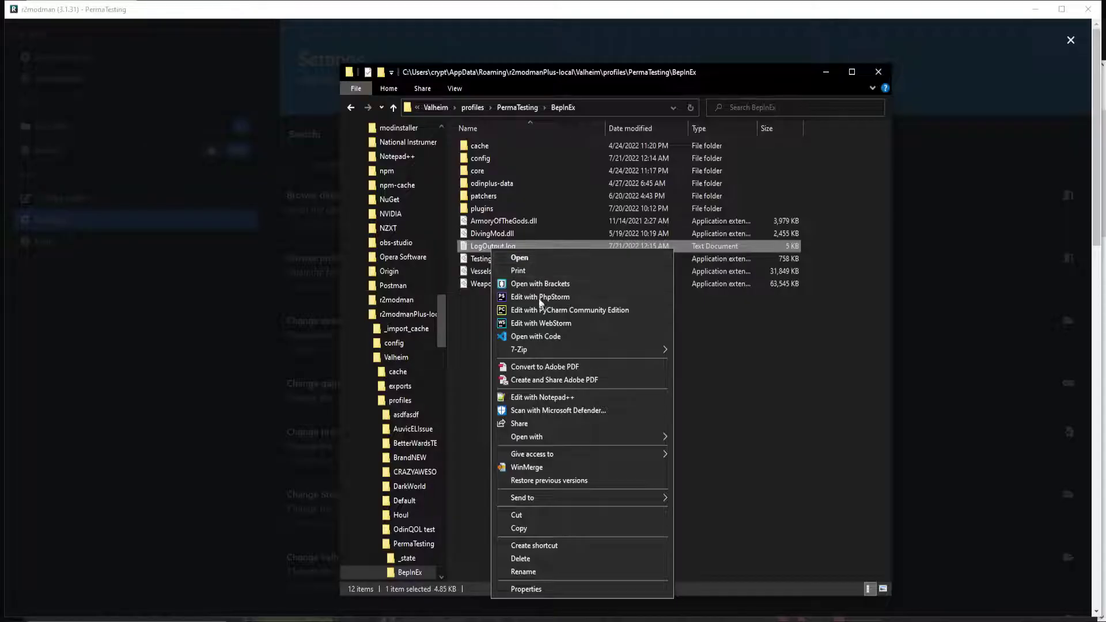
pyautogui.click(537, 339)
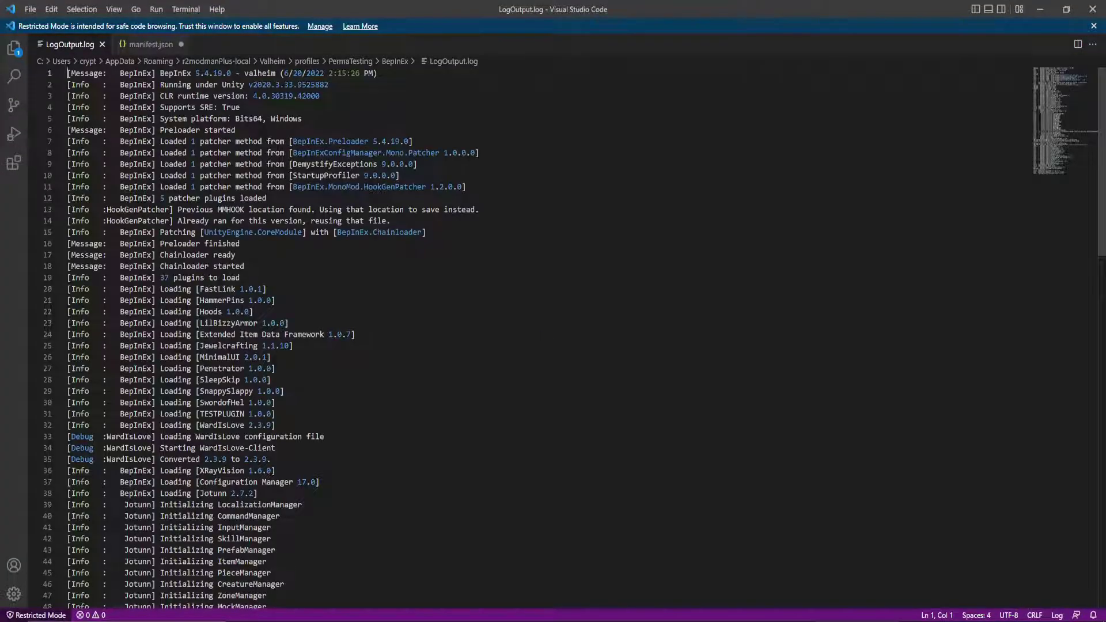
pyautogui.moveTo(1054, 98); pyautogui.dragTo(1067, 178)
pyautogui.click(307, 288)
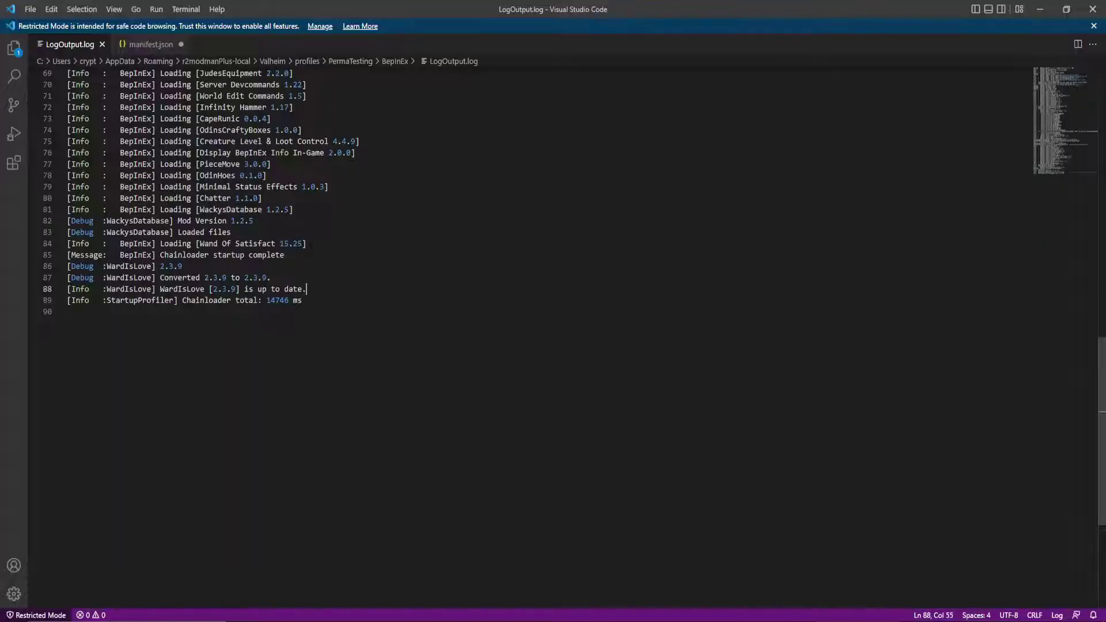
pyautogui.moveTo(307, 289); pyautogui.dragTo(68, 289)
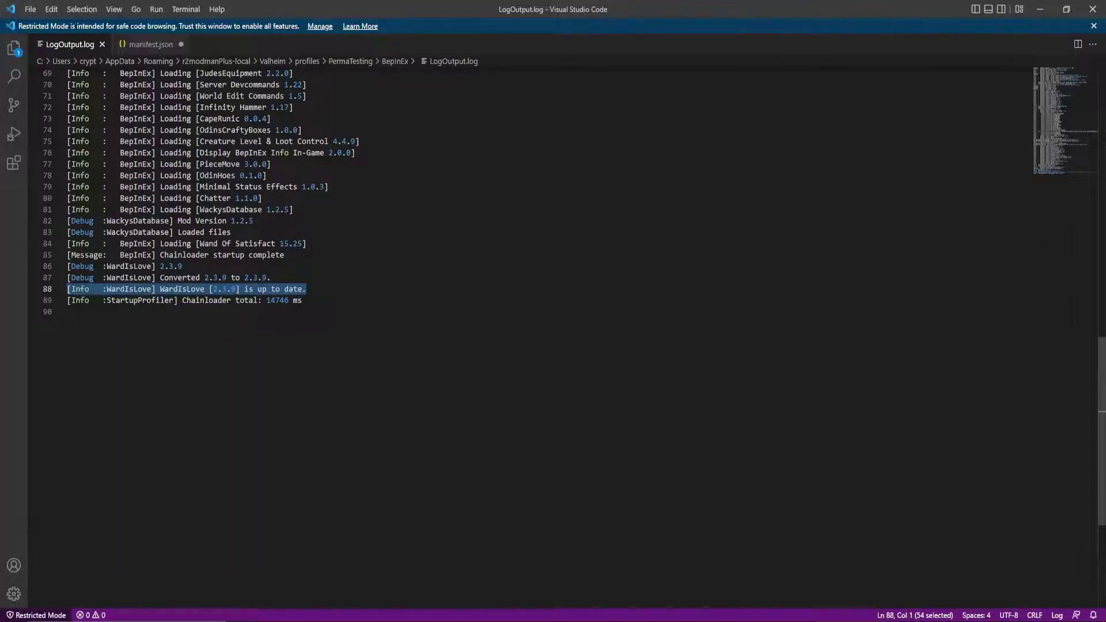
pyautogui.click(307, 288)
pyautogui.scroll(14, 166, 415)
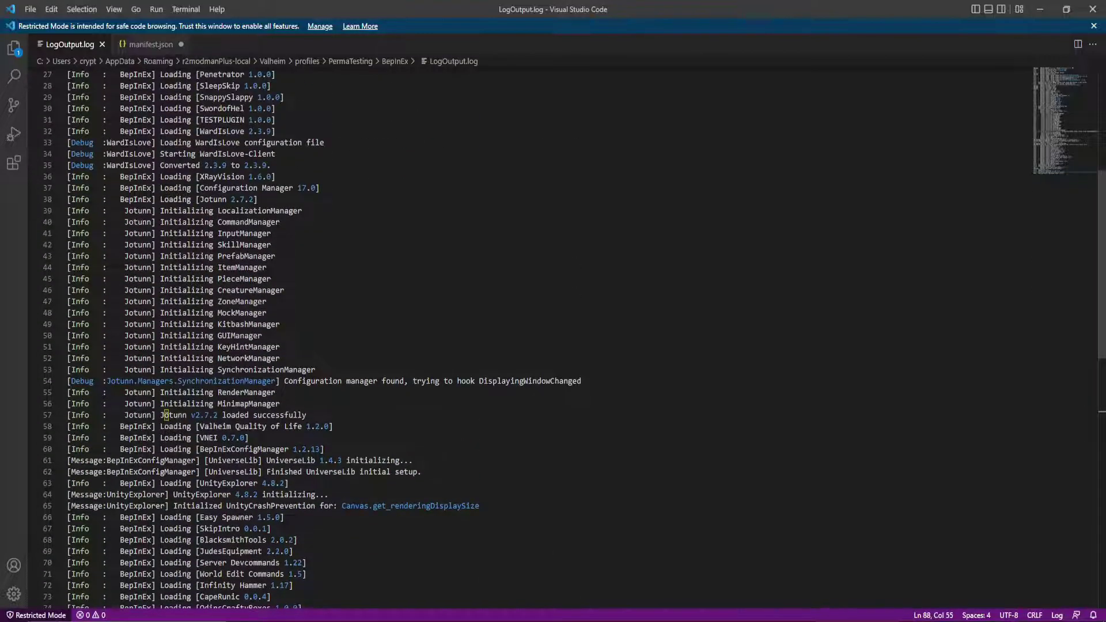
# Step: Switch back to r2modman and open the config editor for PermaTesting
pyautogui.hotkey('alt', 'Tab')
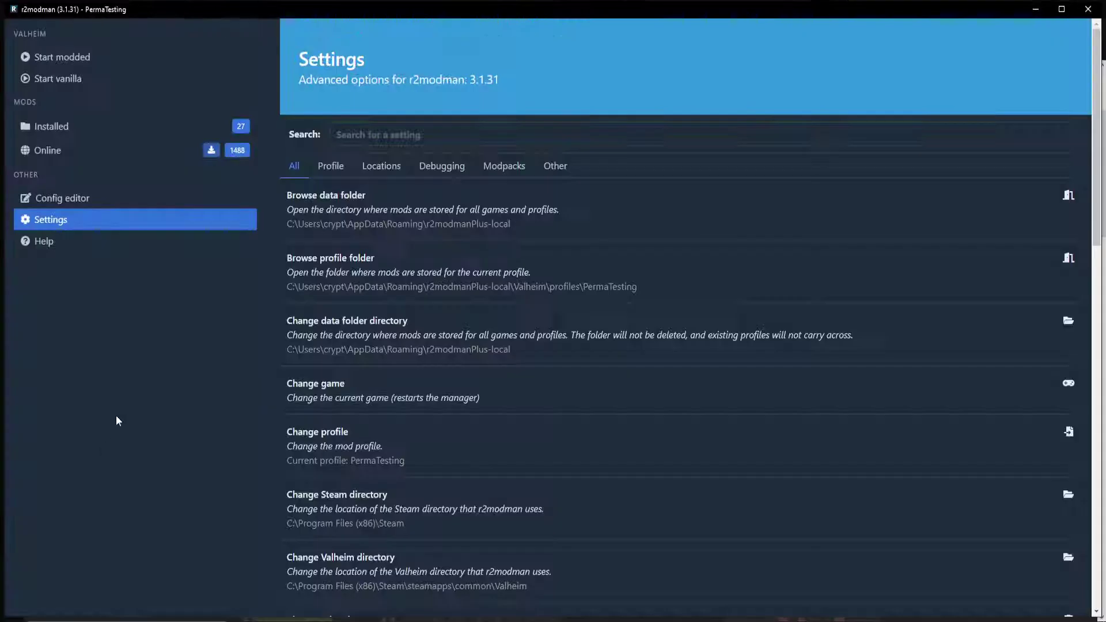
pyautogui.click(100, 204)
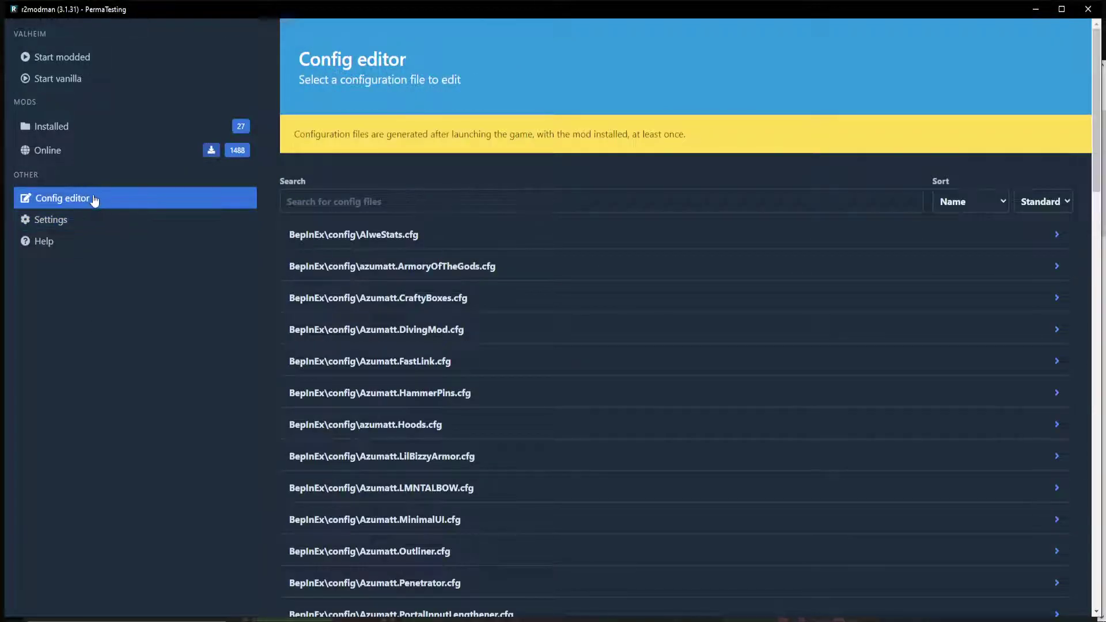
# Step: Switch to File Explorer, open the config folder inside PermaTesting's BepInEx folder, and select BepInEx.cfg
pyautogui.click(106, 225)
pyautogui.hotkey('alt', 'Tab')
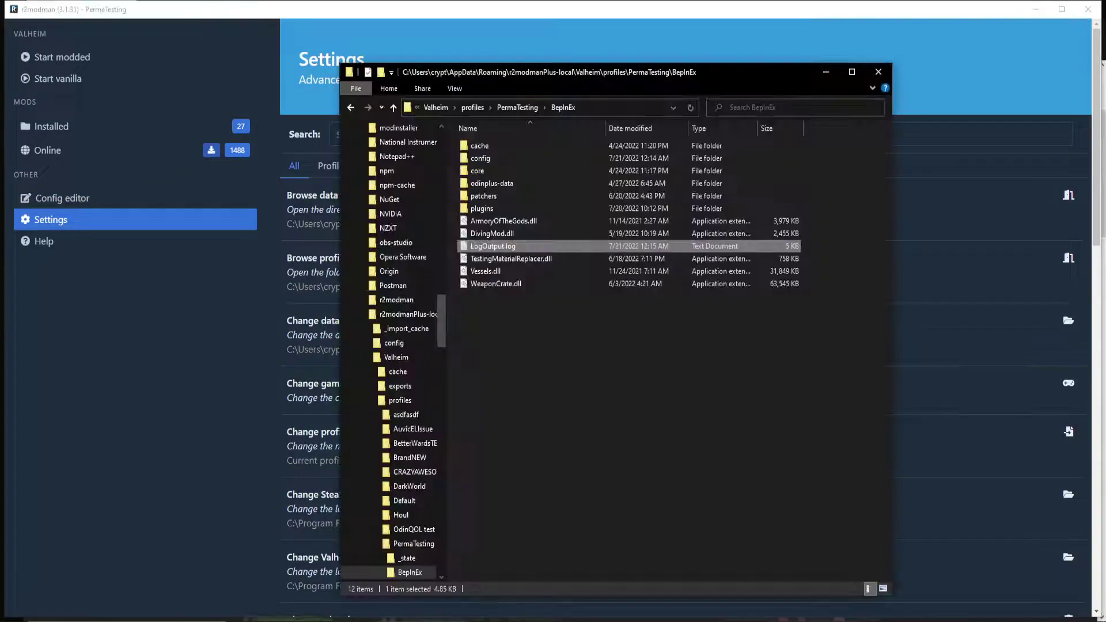
pyautogui.doubleClick(504, 159)
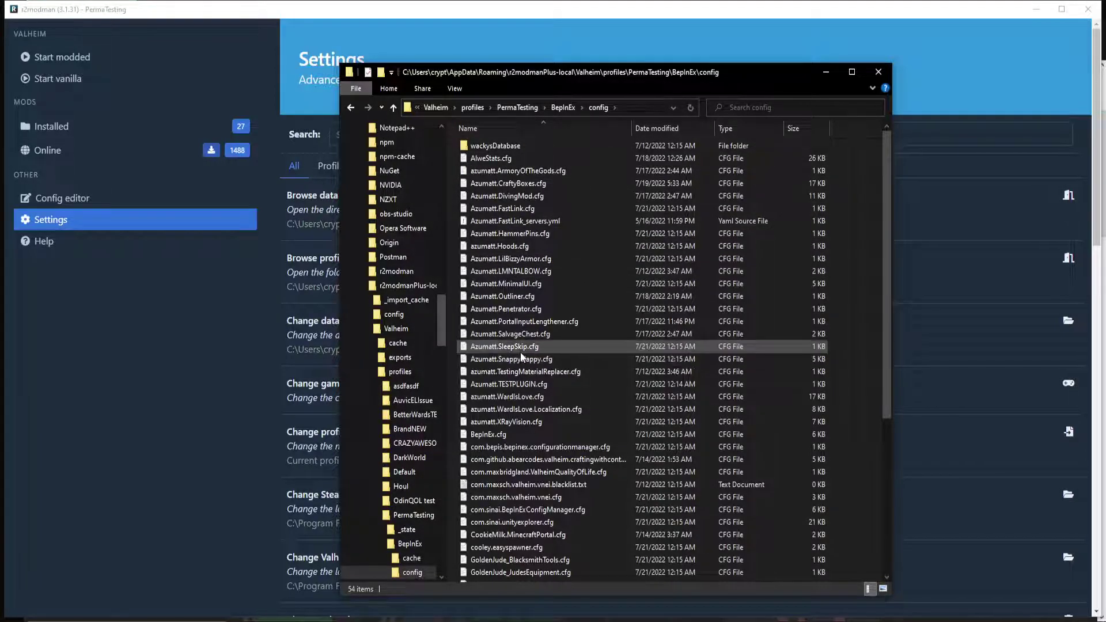
pyautogui.scroll(-1, 524, 346)
pyautogui.click(488, 403)
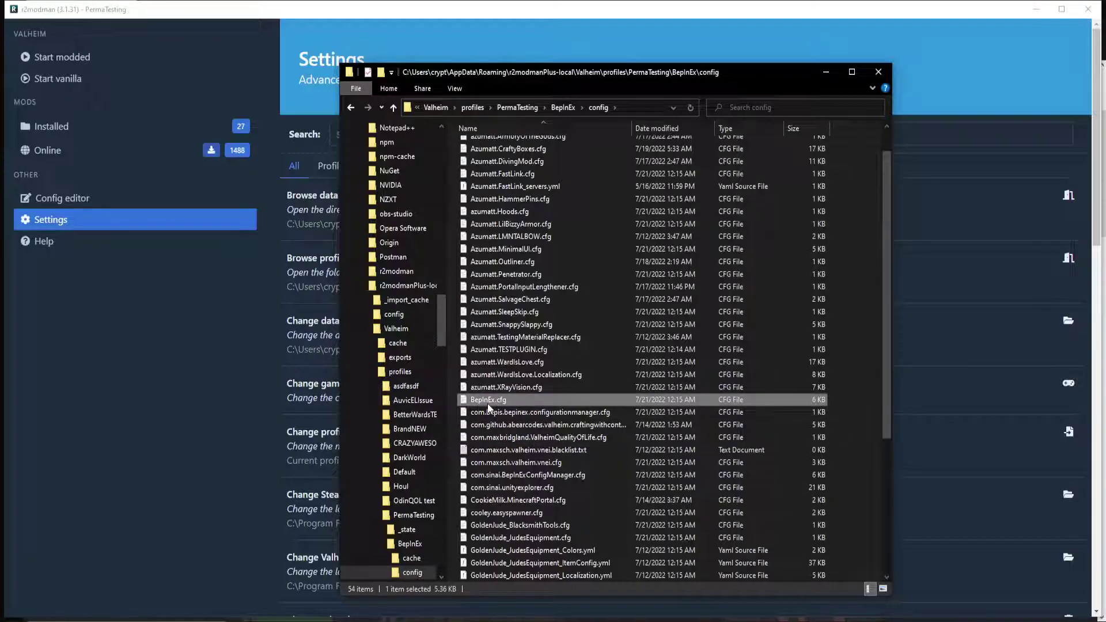
# Step: Switch back to r2modman, enter "BepInEx" as the config file search, and open BepInEx.cfg for editing in the config editor
pyautogui.click(134, 354)
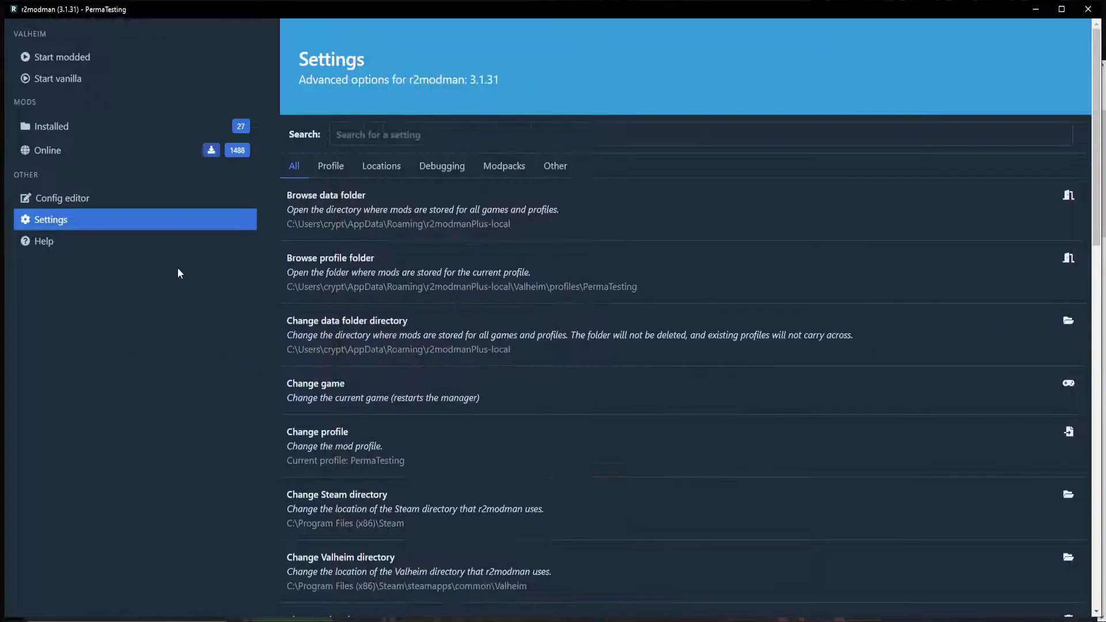
pyautogui.click(125, 208)
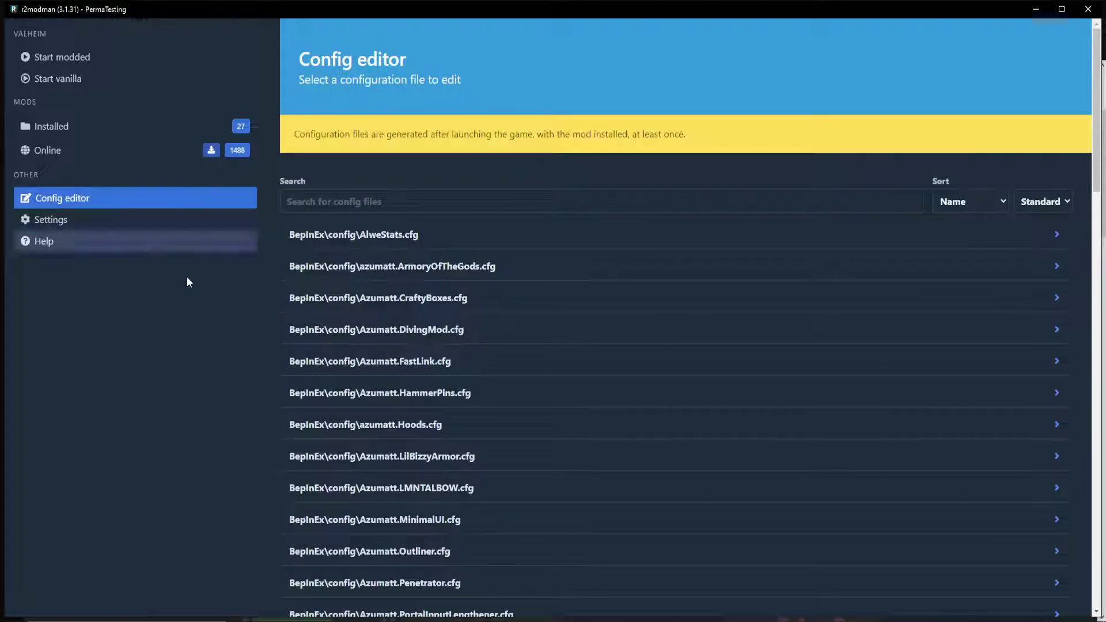
pyautogui.click(360, 201)
pyautogui.write('BepInEx')
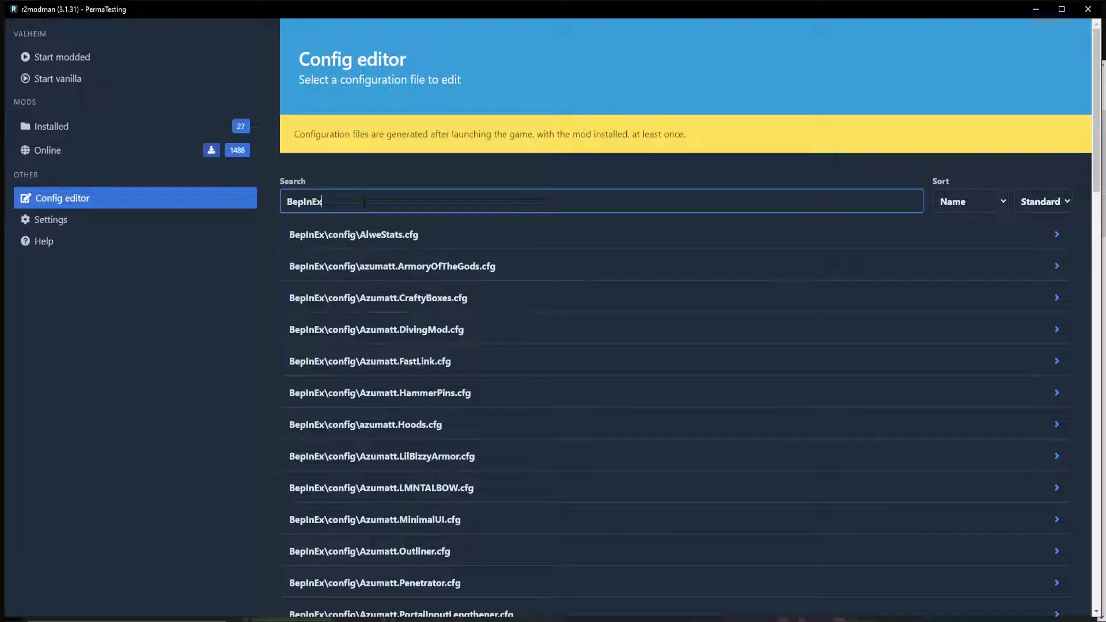
pyautogui.scroll(-2, 373, 284)
pyautogui.scroll(2, 373, 285)
pyautogui.scroll(-8, 371, 282)
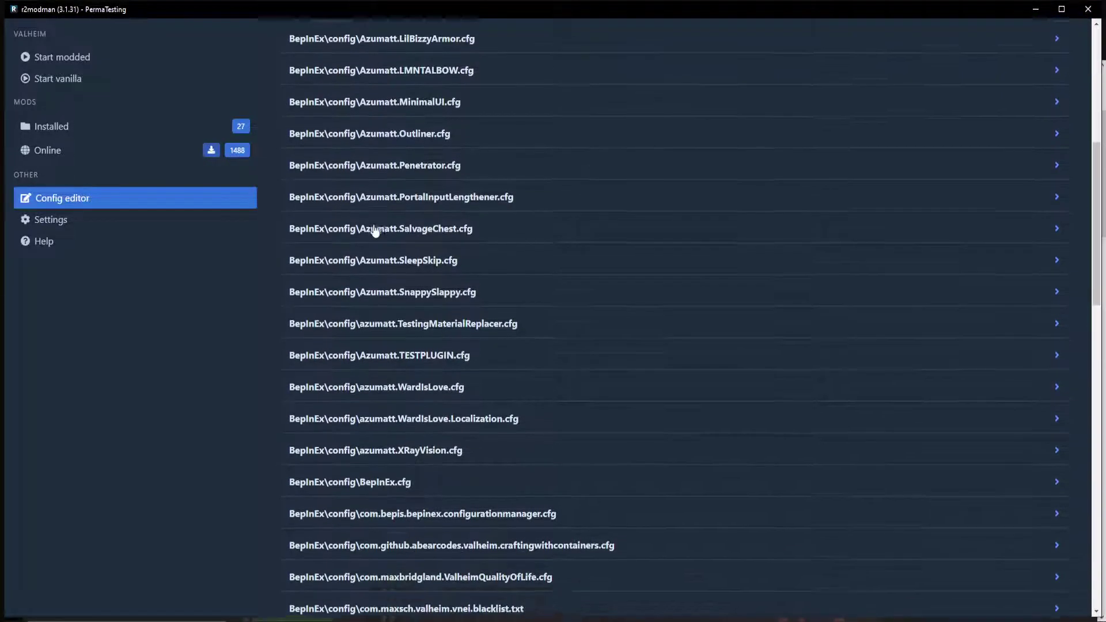
pyautogui.scroll(-3, 375, 232)
pyautogui.click(472, 368)
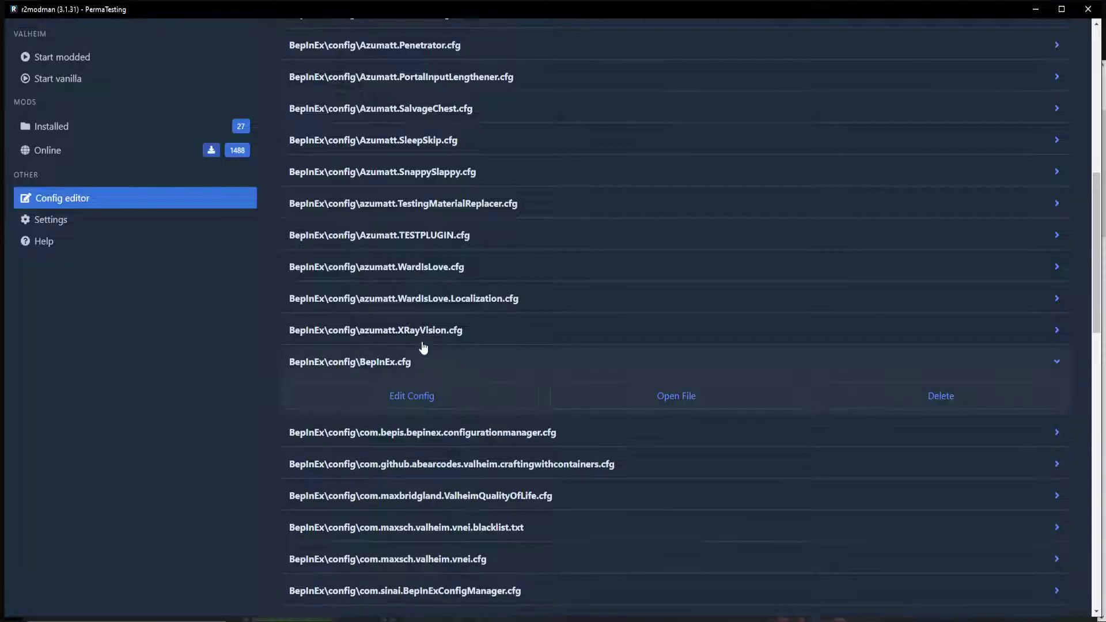
pyautogui.click(416, 344)
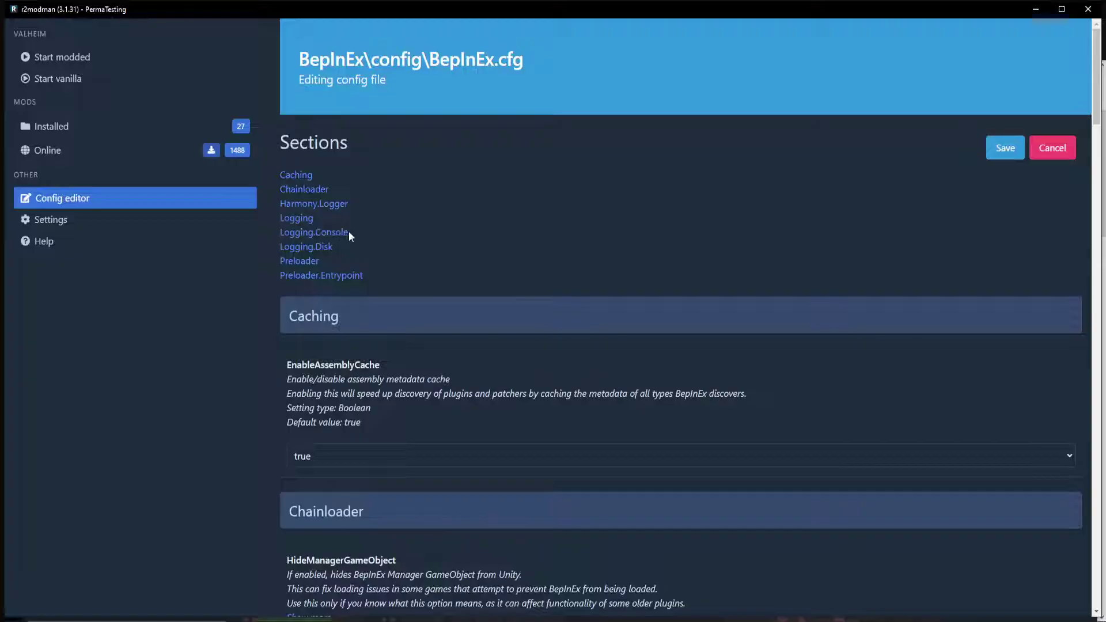
# Step: Review the Logging.Disk section of BepInEx.cfg, highlight the acceptable LogLevels values, and leave the file without saving
pyautogui.click(321, 246)
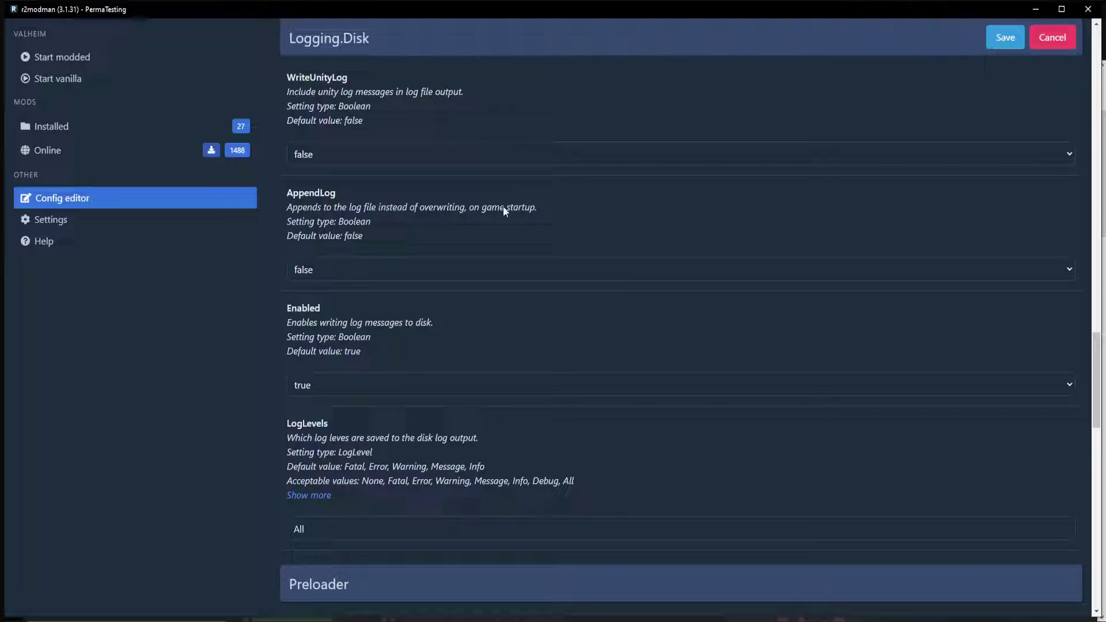
pyautogui.scroll(-2, 382, 420)
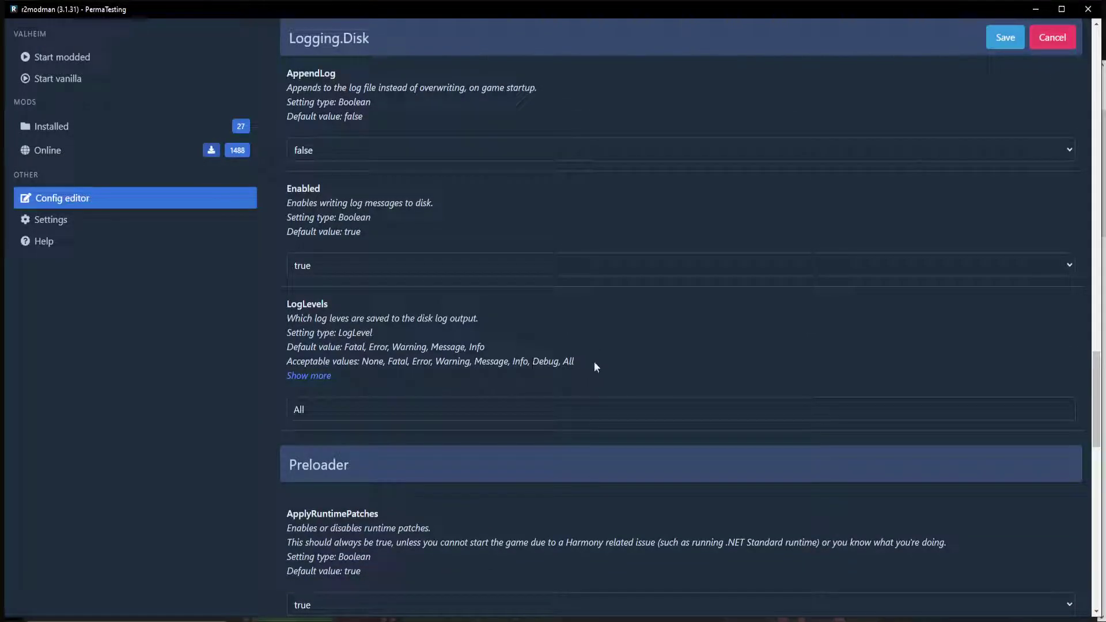
pyautogui.moveTo(596, 367); pyautogui.dragTo(383, 364)
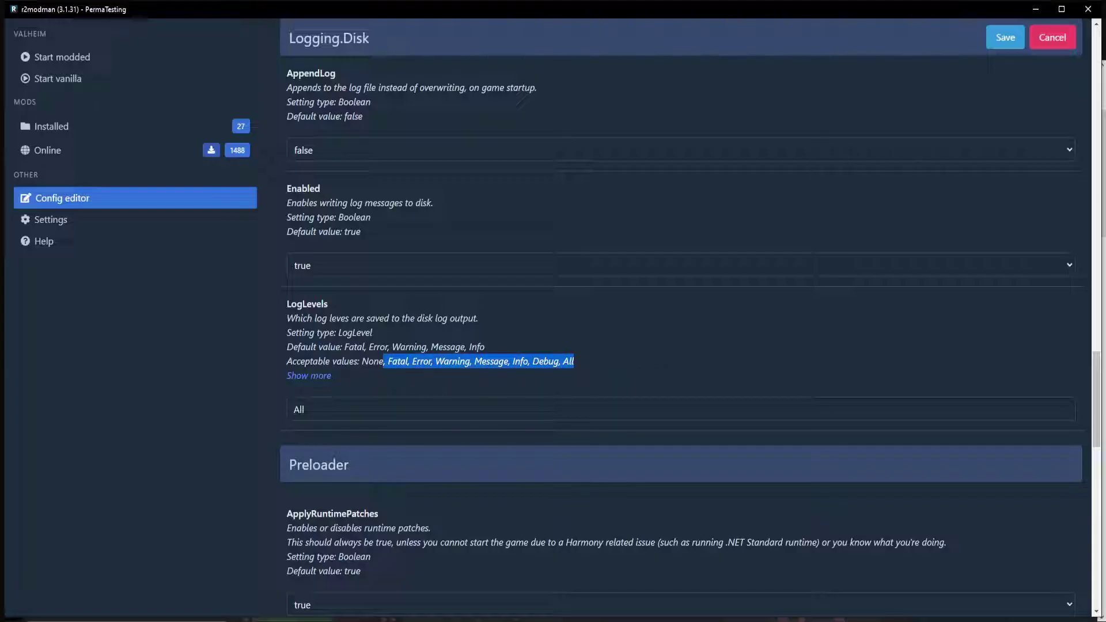
pyautogui.scroll(-15, 351, 396)
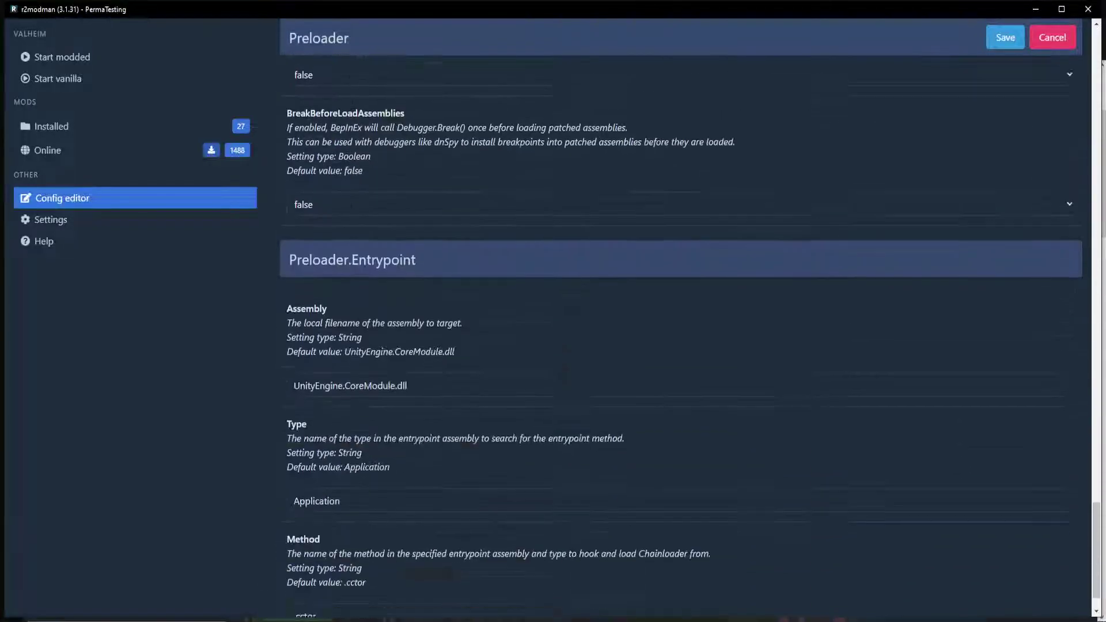
pyautogui.scroll(15, 352, 395)
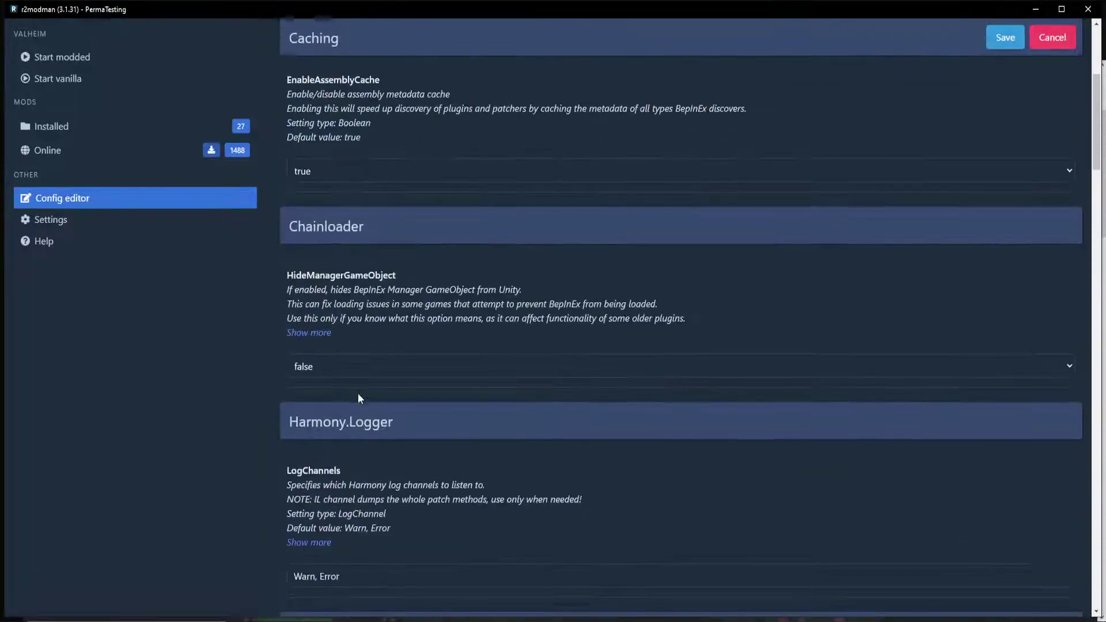
pyautogui.scroll(5, 359, 393)
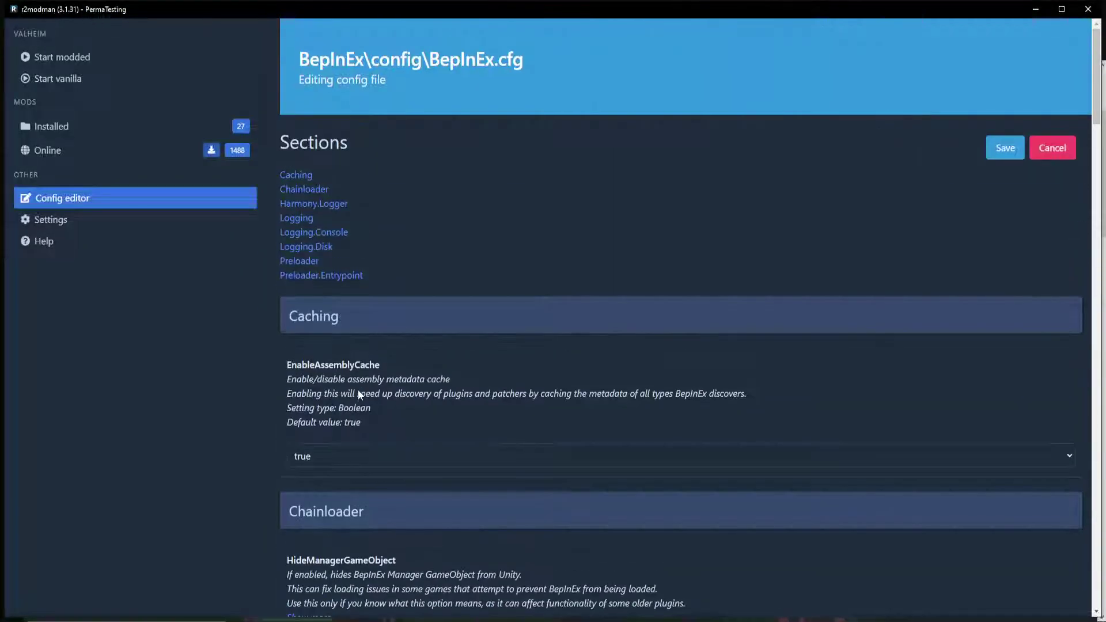
pyautogui.click(1054, 149)
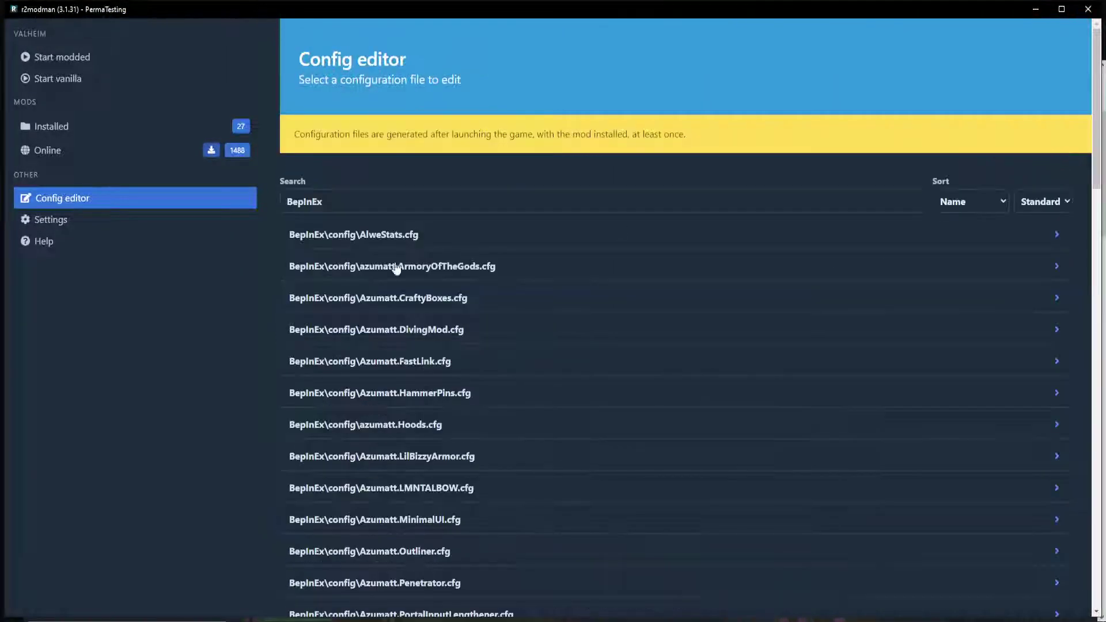
# Step: Disable the EasySpawner mod and inspect its Cooleyy-EasySpawner folder under the profile's BepInEx plugins in File Explorer
pyautogui.click(109, 131)
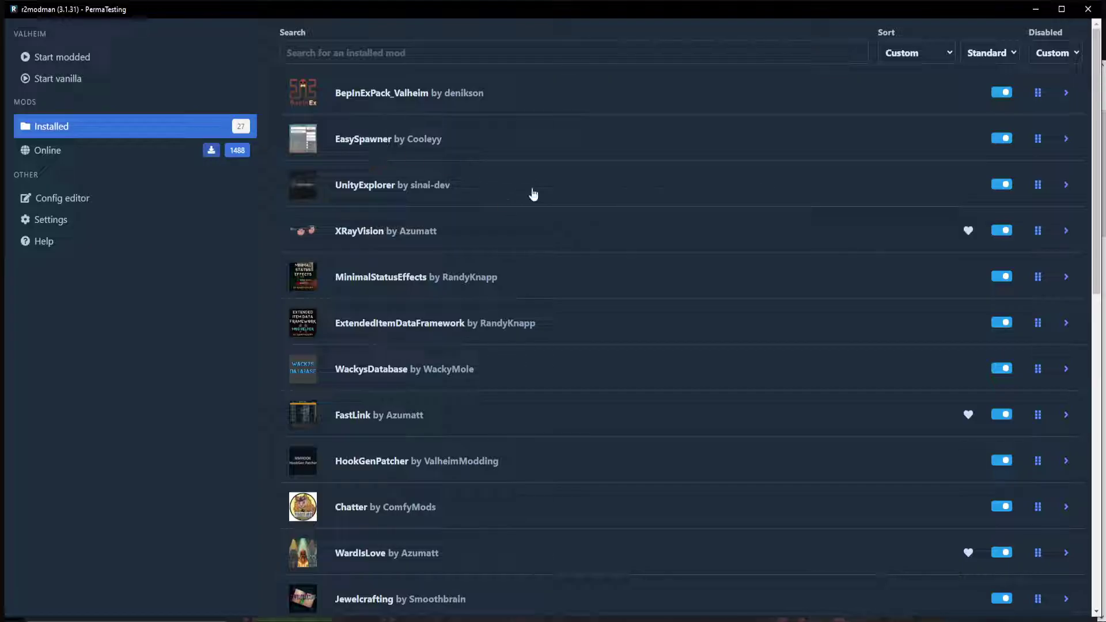
pyautogui.click(1002, 140)
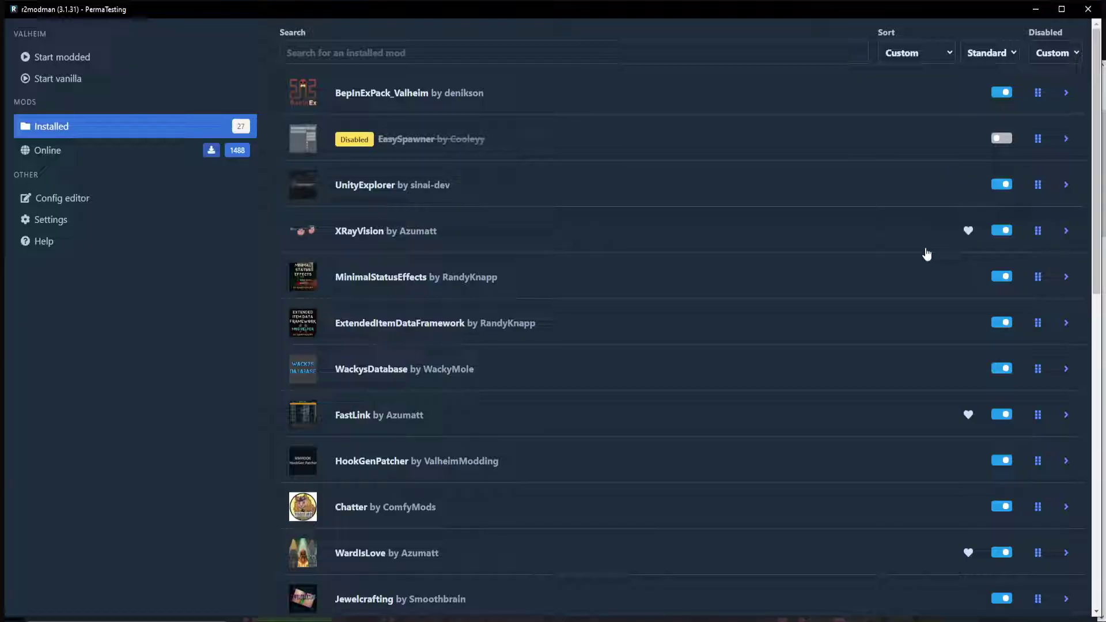
pyautogui.click(248, 222)
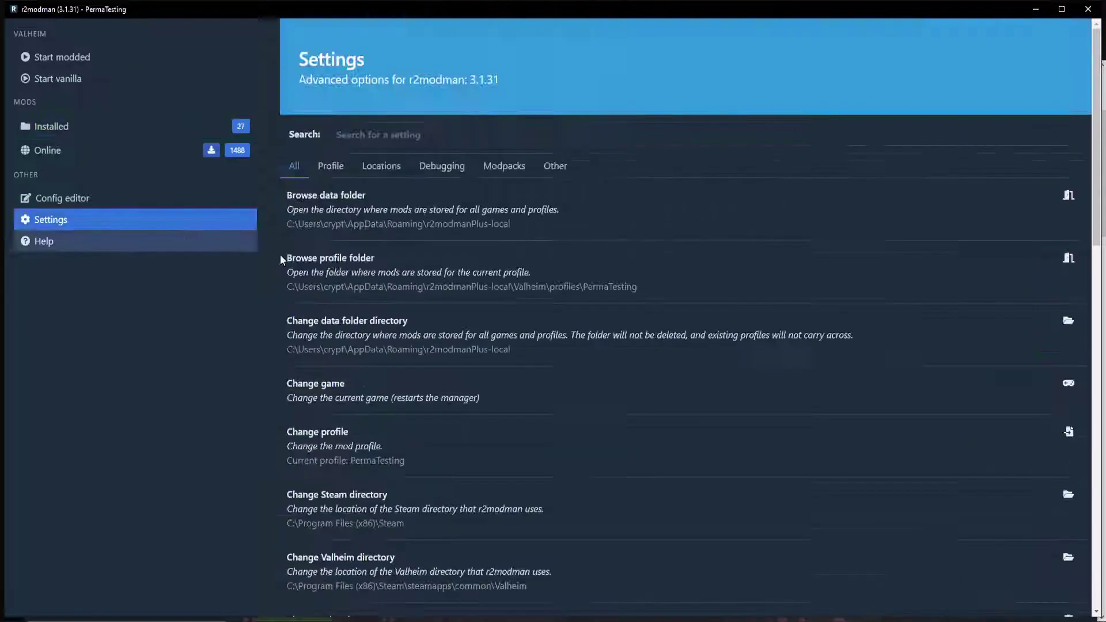
pyautogui.hotkey('alt', 'Tab')
pyautogui.click(563, 107)
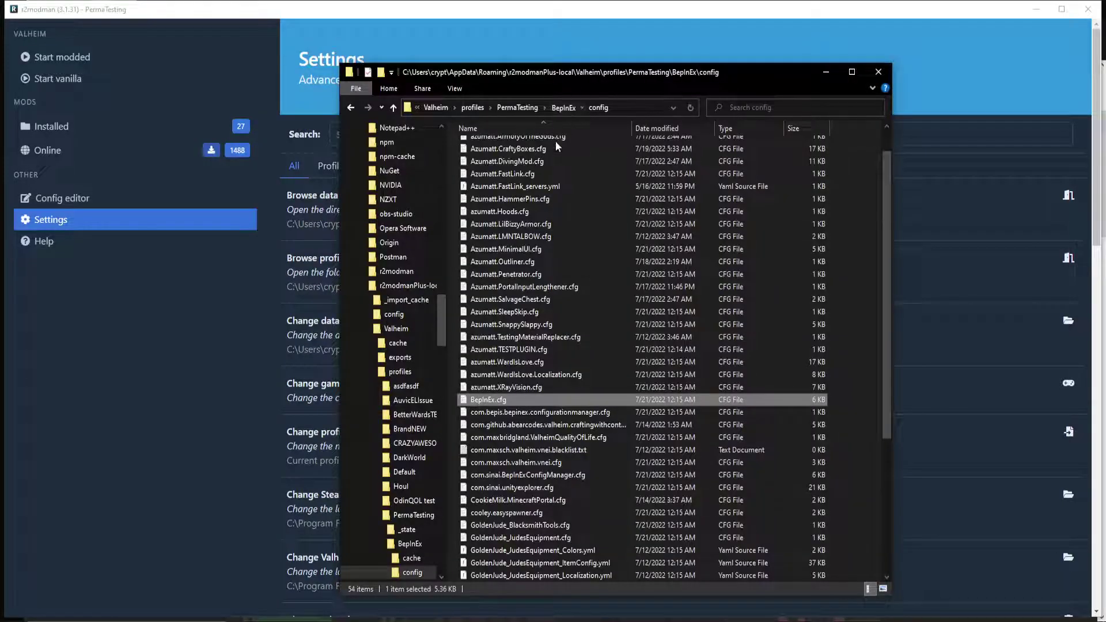
pyautogui.doubleClick(522, 209)
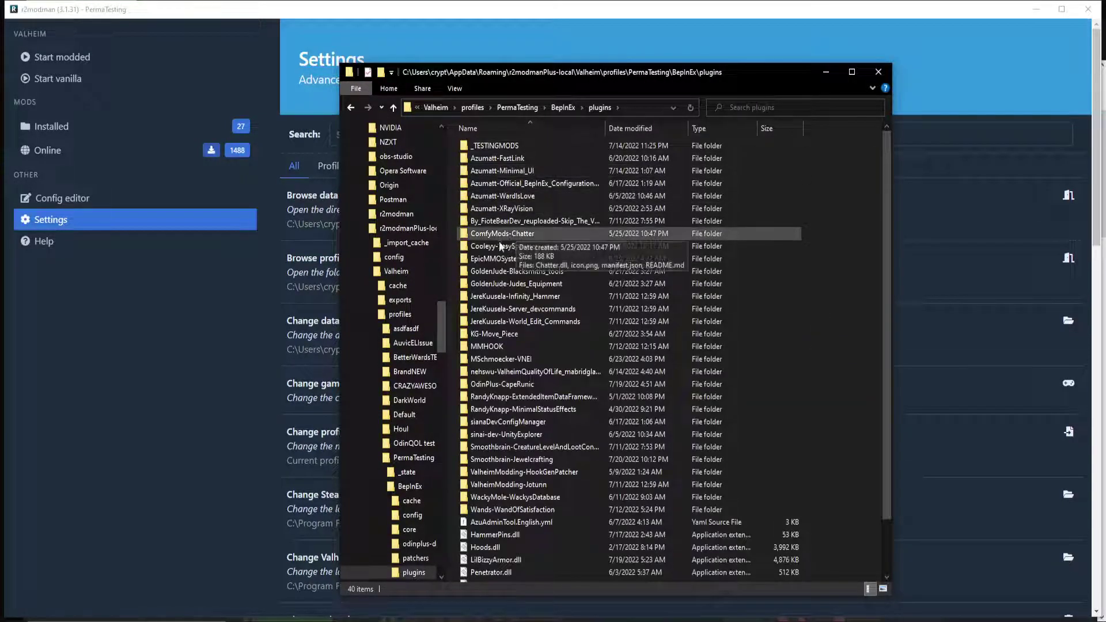
pyautogui.doubleClick(557, 246)
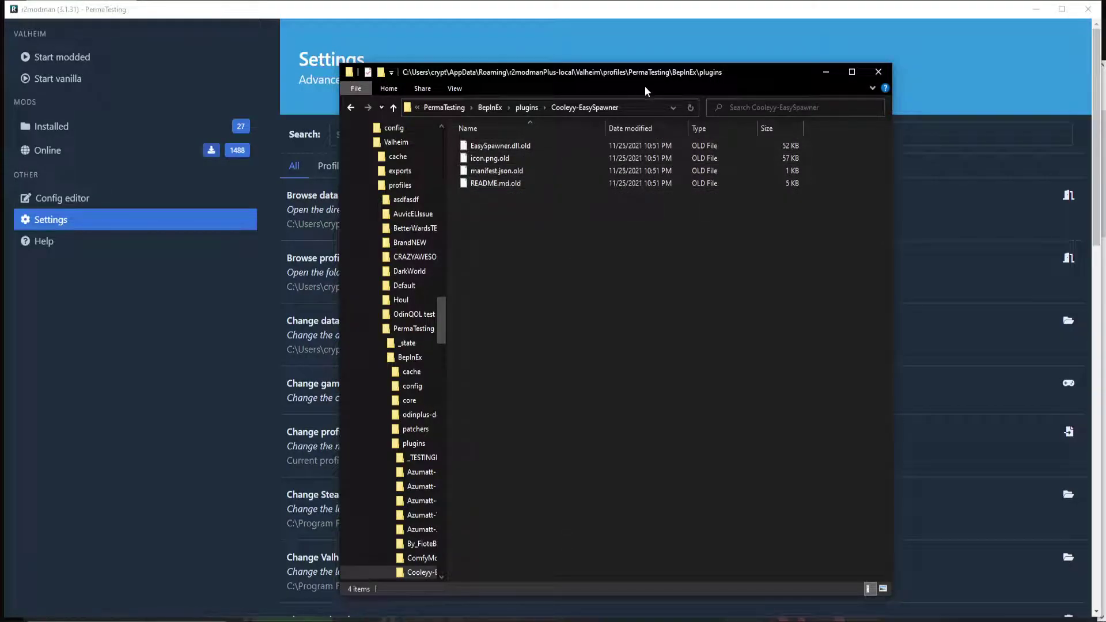
# Step: Enable EasySpawner again in the installed mods, check its plugin files in File Explorer, and return to r2modman
pyautogui.click(207, 312)
pyautogui.click(184, 127)
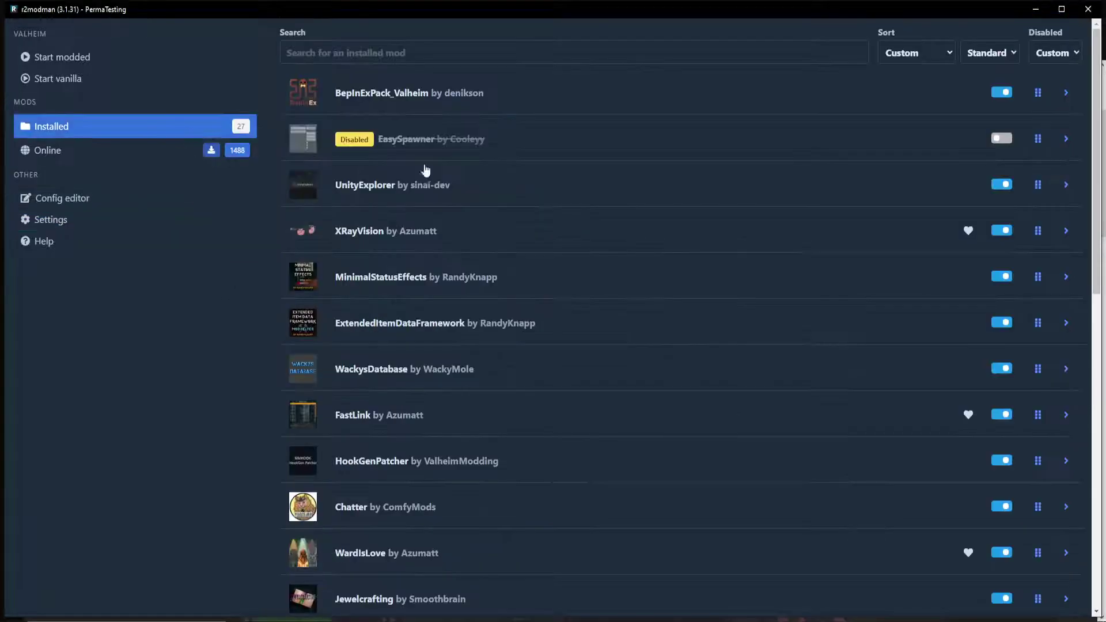
pyautogui.click(1001, 139)
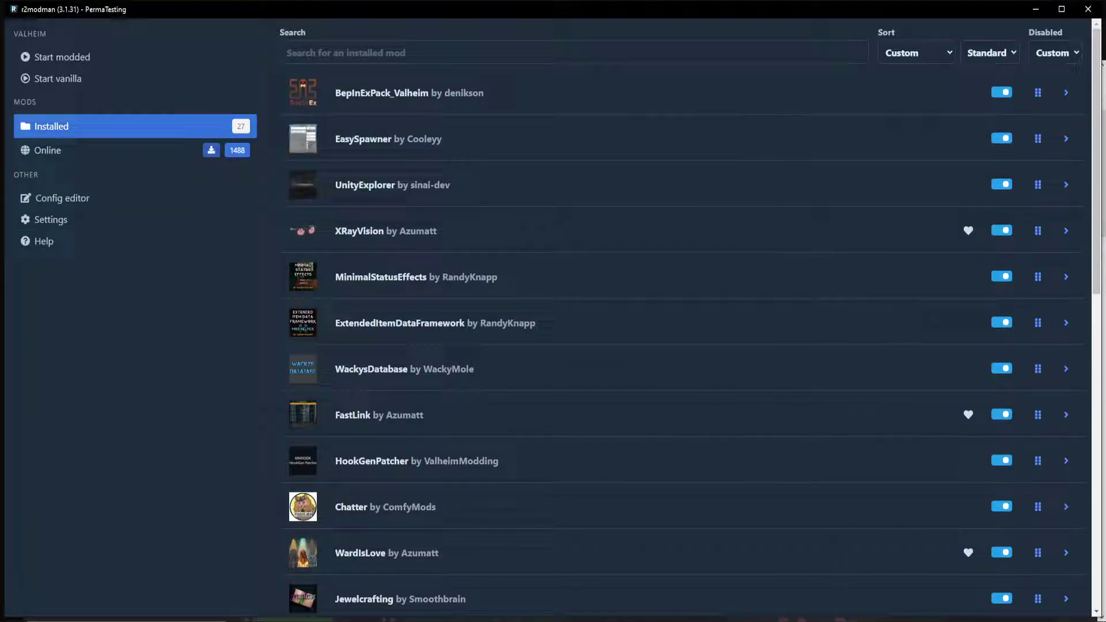
pyautogui.hotkey('alt', 'Tab')
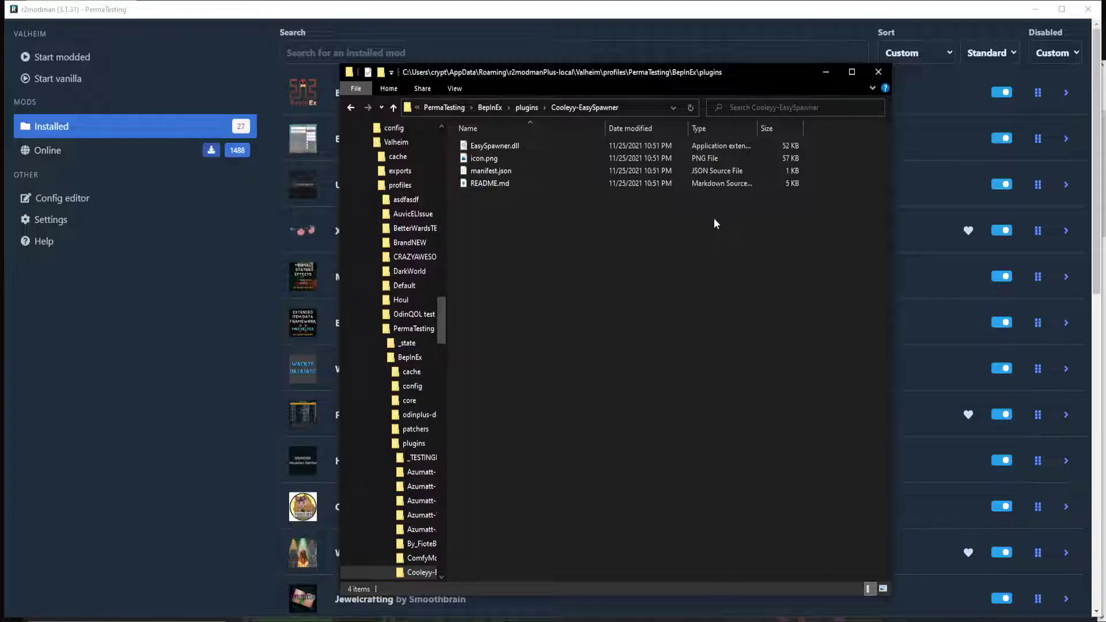
pyautogui.click(245, 324)
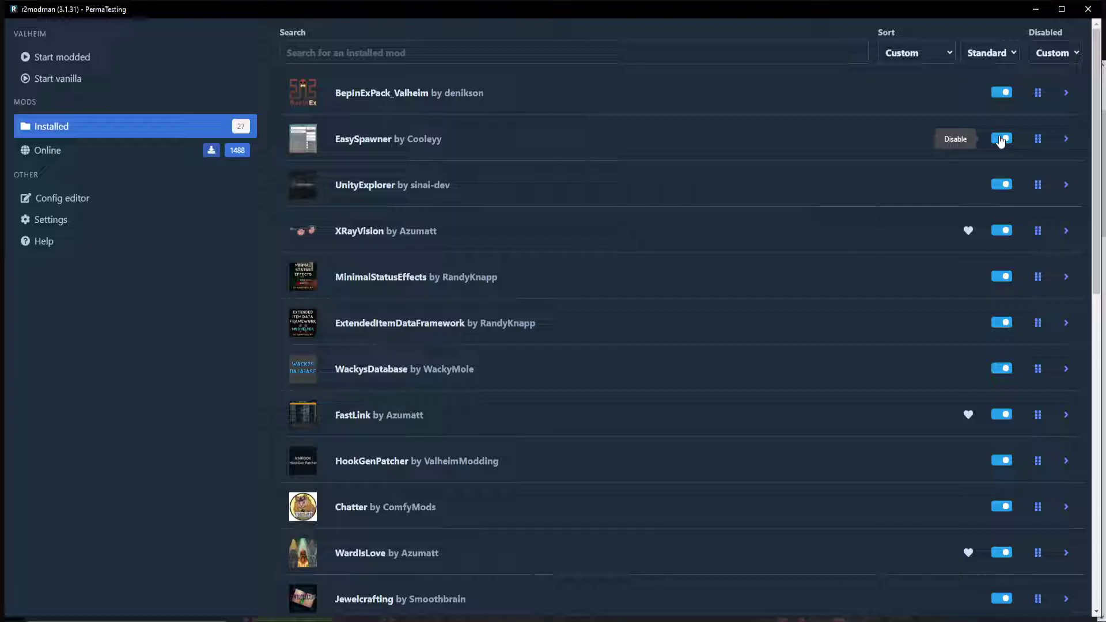
# Step: Review the Profile category of the r2modman settings and refresh the online mod list from the Other category
pyautogui.click(166, 230)
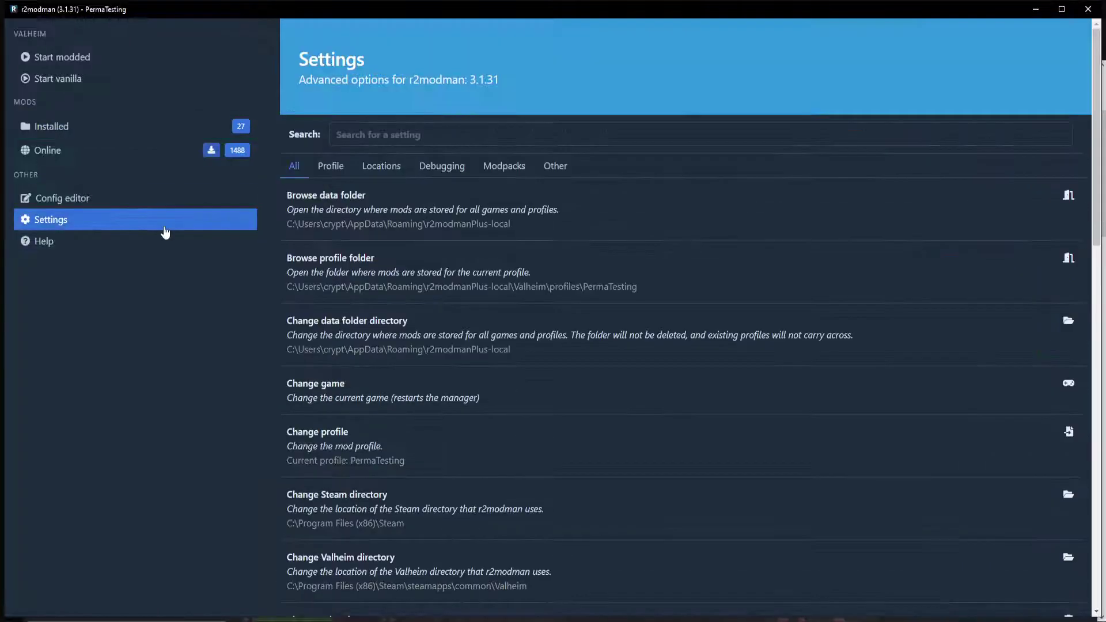
pyautogui.click(316, 167)
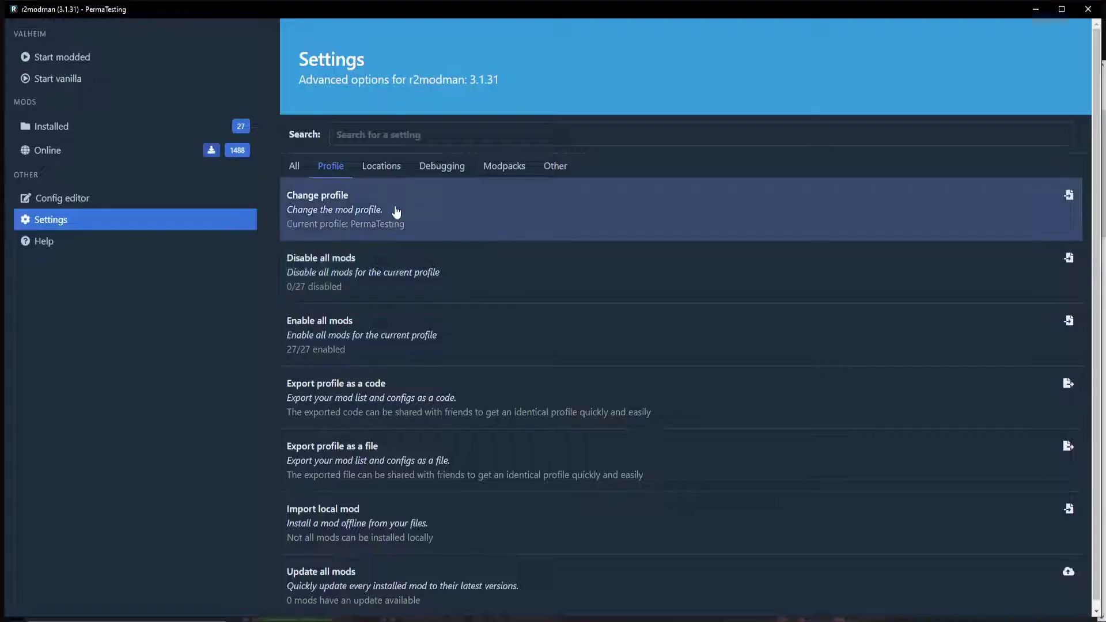
pyautogui.scroll(-1, 401, 354)
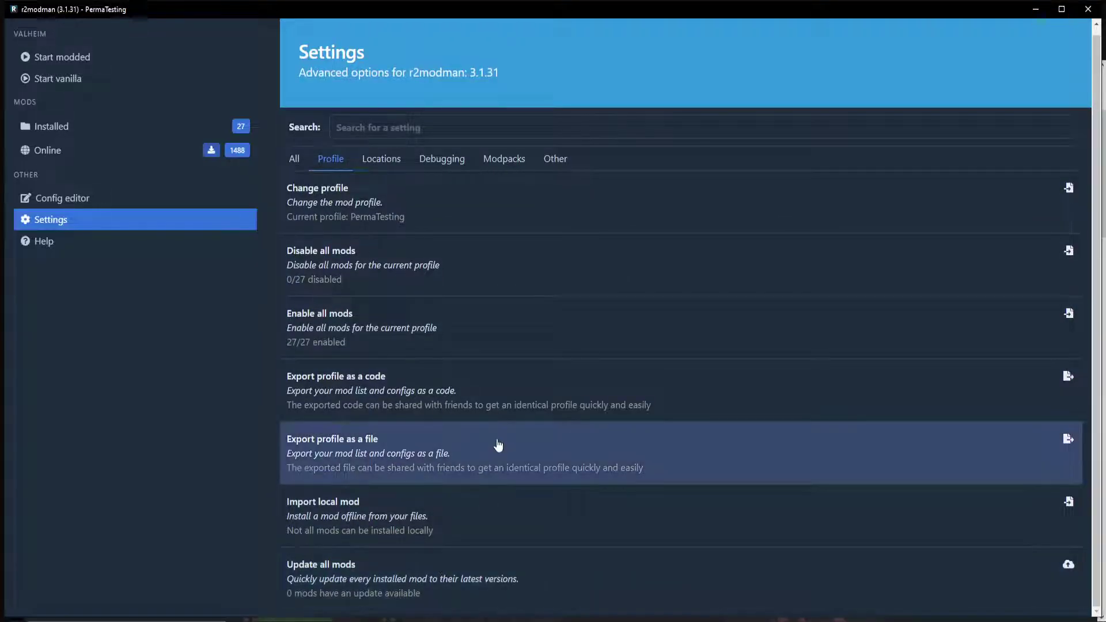
pyautogui.click(559, 160)
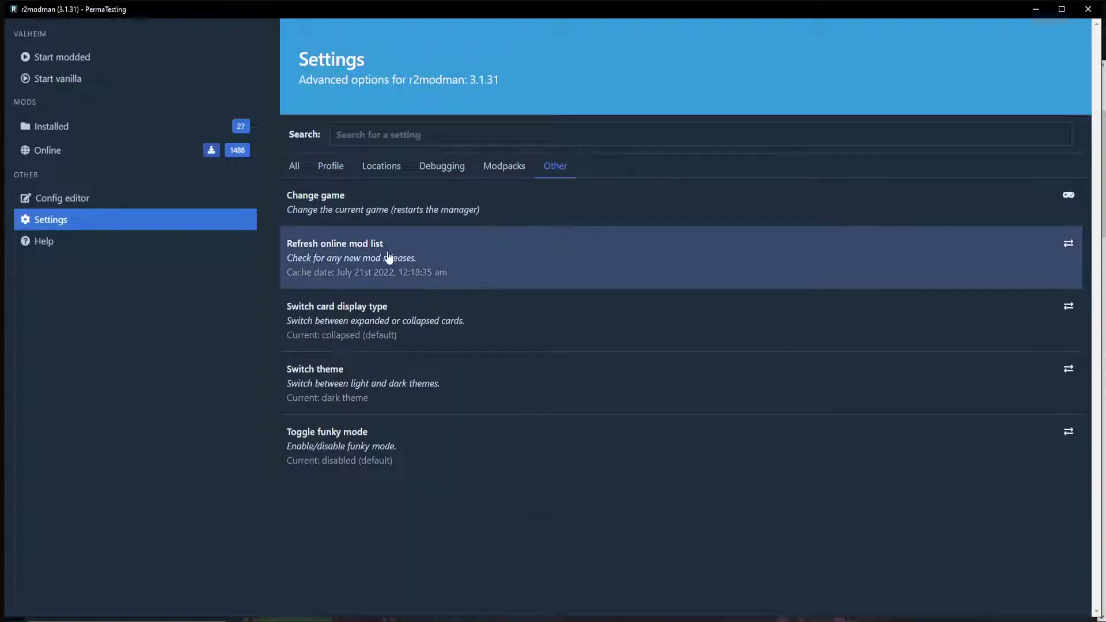
pyautogui.click(489, 245)
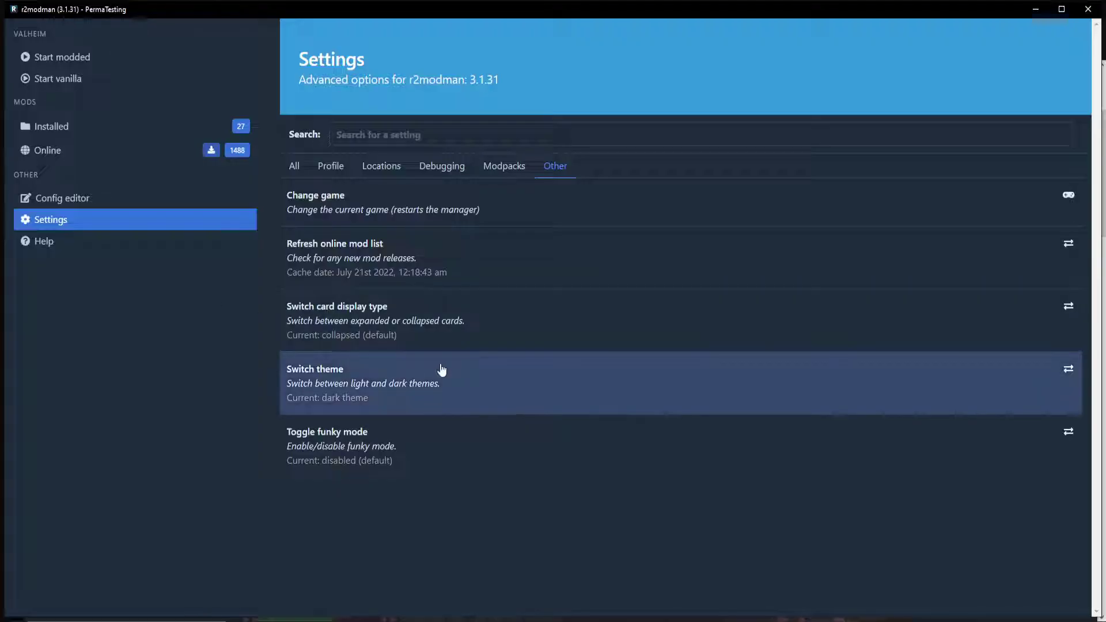
# Step: Look through the Modpacks, Debugging, Locations and Profile settings categories, and return to the list of all settings
pyautogui.click(501, 170)
pyautogui.click(446, 171)
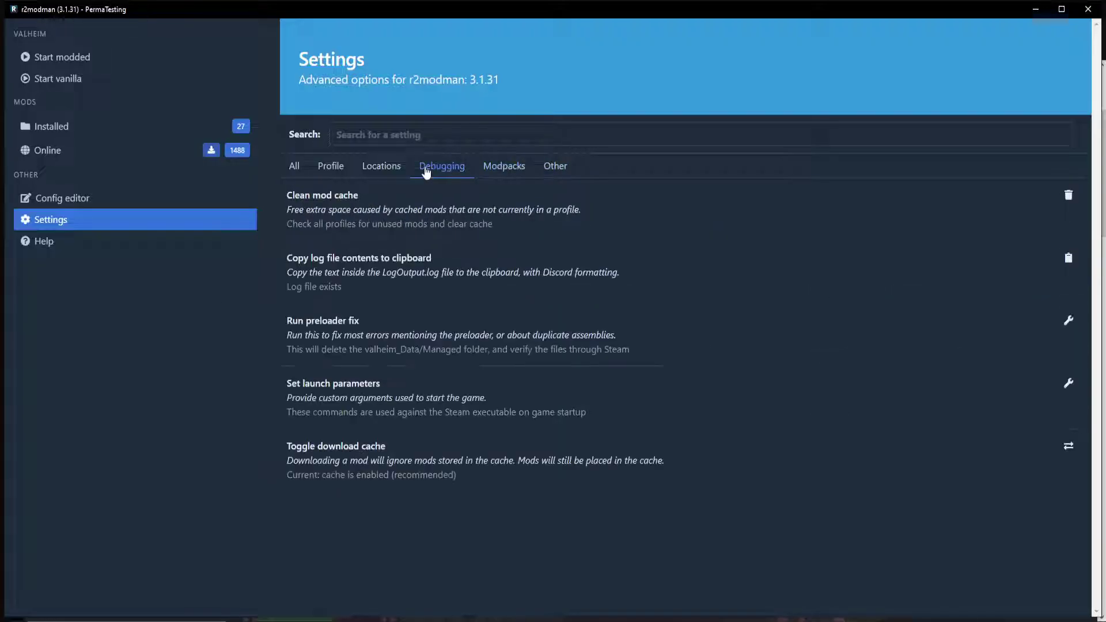
pyautogui.click(381, 169)
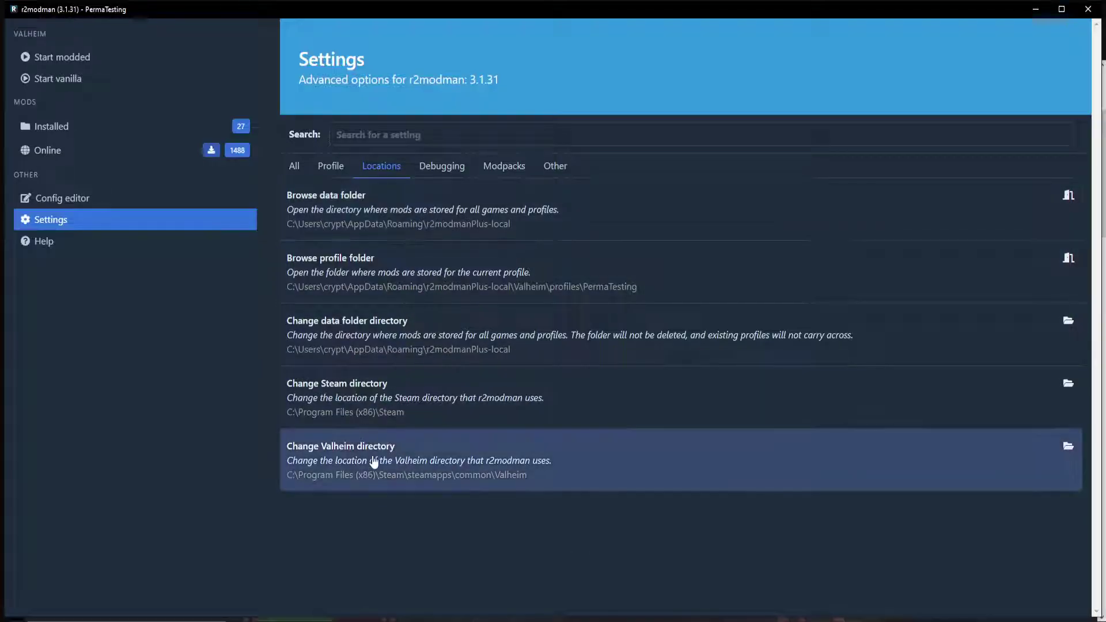
pyautogui.click(332, 169)
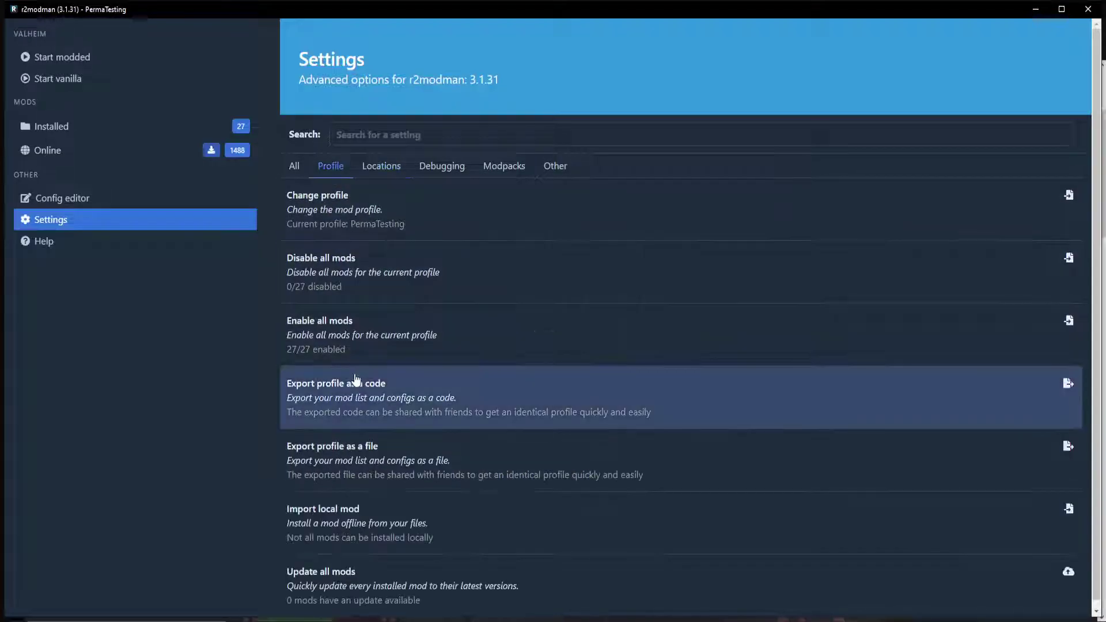
pyautogui.scroll(-1, 355, 380)
pyautogui.click(295, 161)
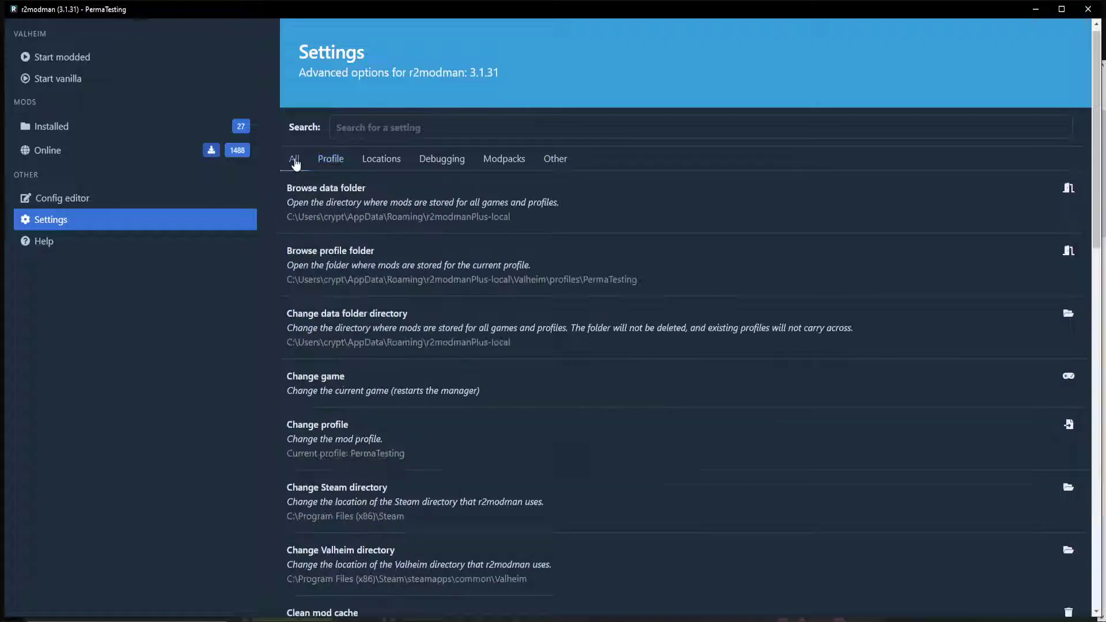
# Step: Look through the complete list of r2modman settings down to Update all mods
pyautogui.scroll(-15, 371, 371)
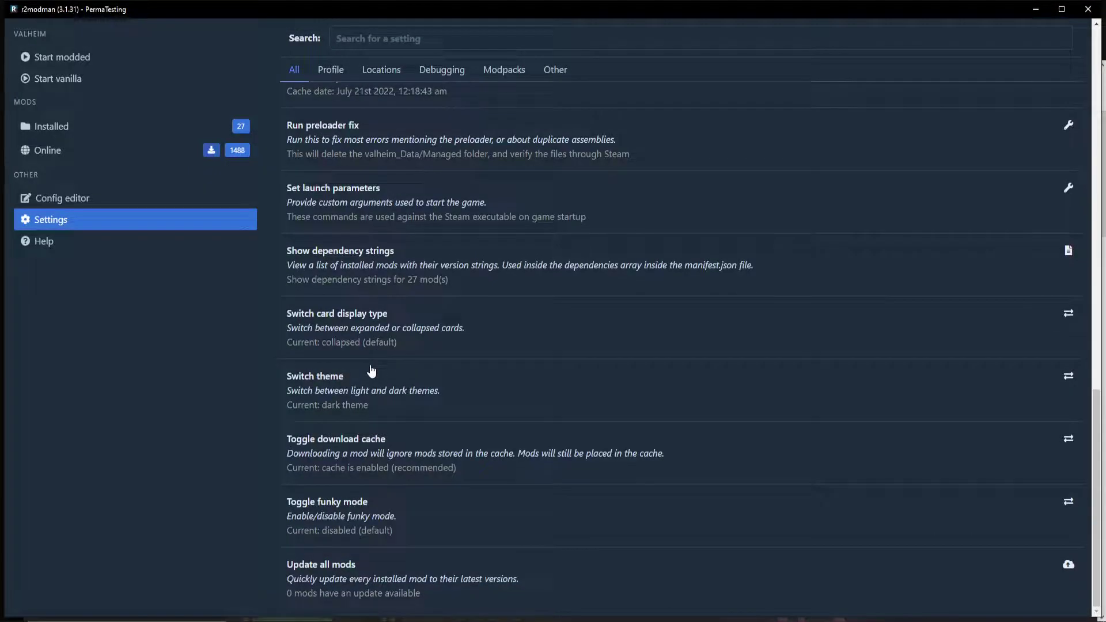
pyautogui.scroll(15, 372, 372)
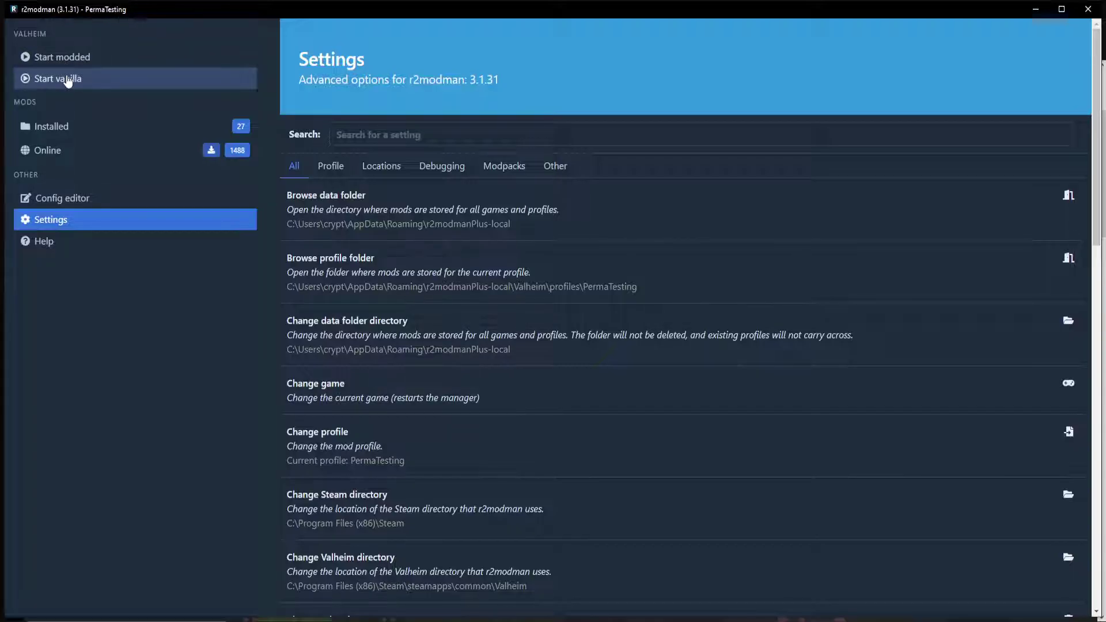
# Step: Switch to Steam and browse Valheim's local files from the game library
pyautogui.press('super')
pyautogui.write('steam')
pyautogui.press('Return')
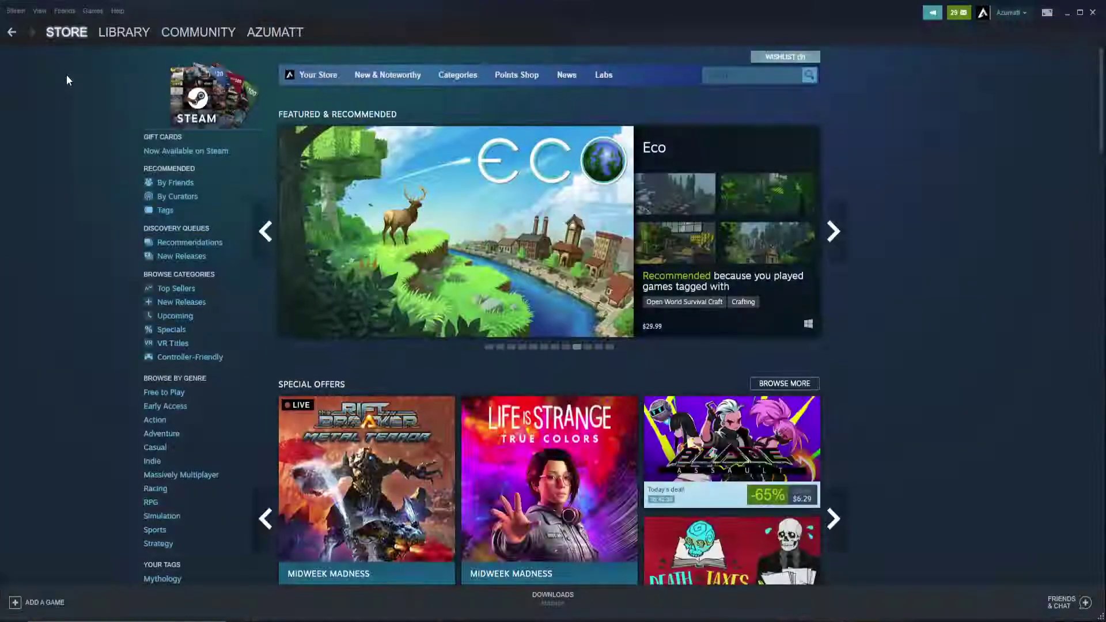
pyautogui.click(130, 35)
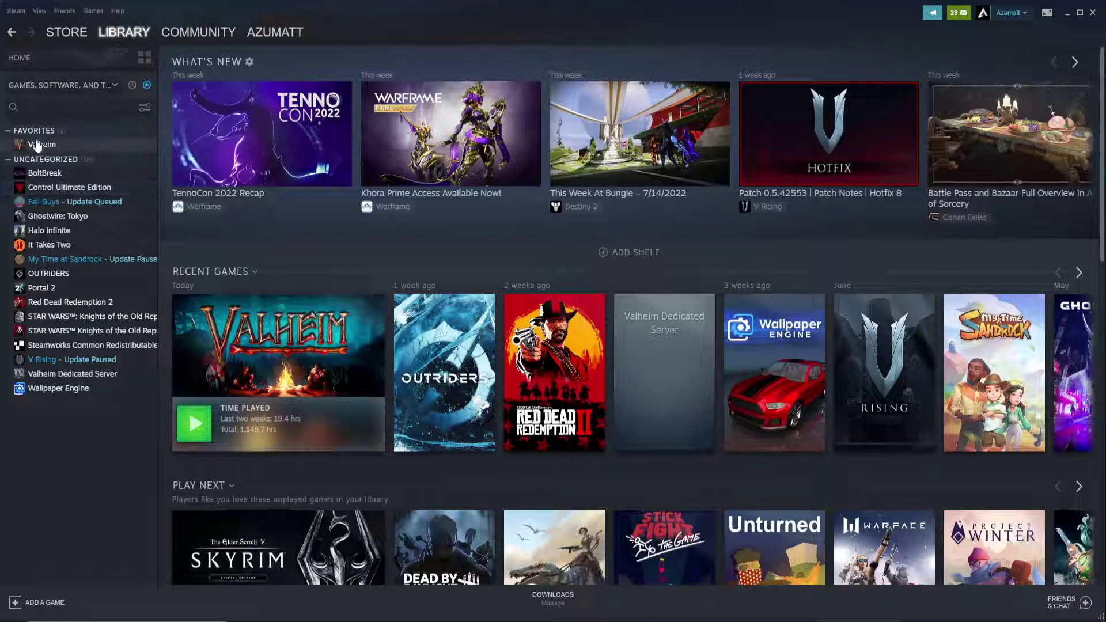
pyautogui.rightClick(36, 144)
pyautogui.moveTo(74, 200)
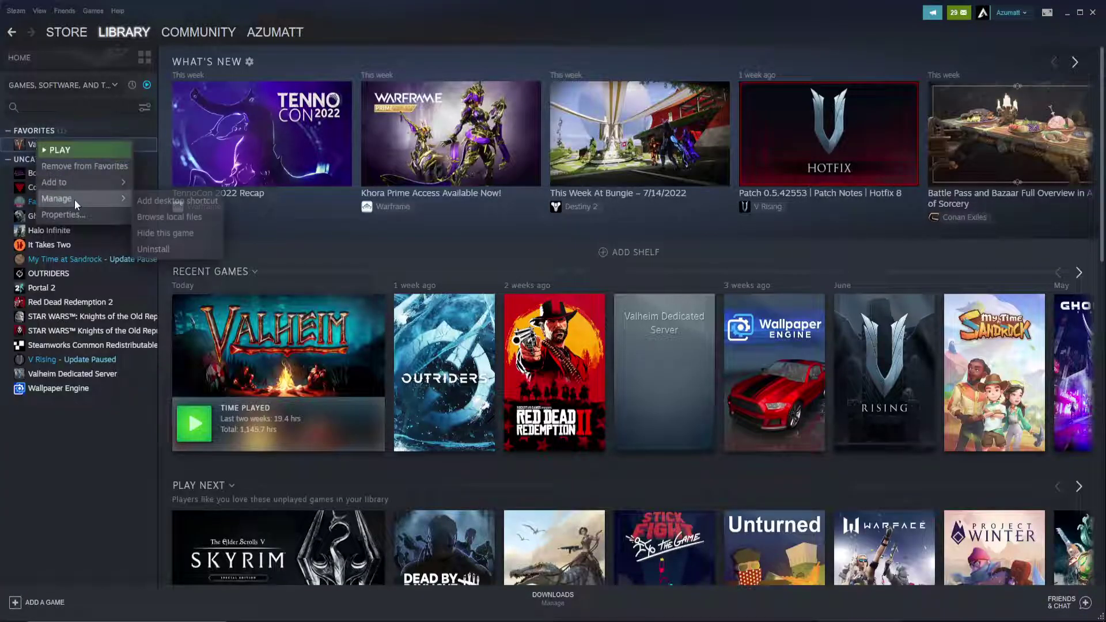
pyautogui.click(160, 222)
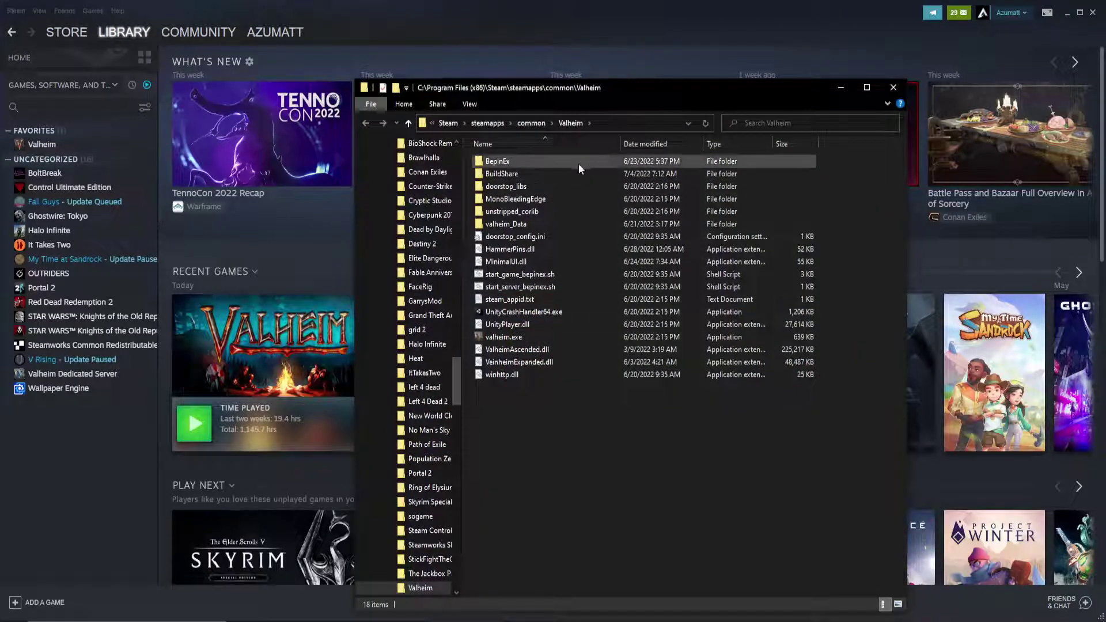
# Step: Open the plugins folder inside Valheim's BepInEx folder and inspect the manually installed mod files
pyautogui.doubleClick(523, 161)
pyautogui.doubleClick(520, 208)
pyautogui.moveTo(528, 281); pyautogui.dragTo(487, 122)
pyautogui.click(587, 288)
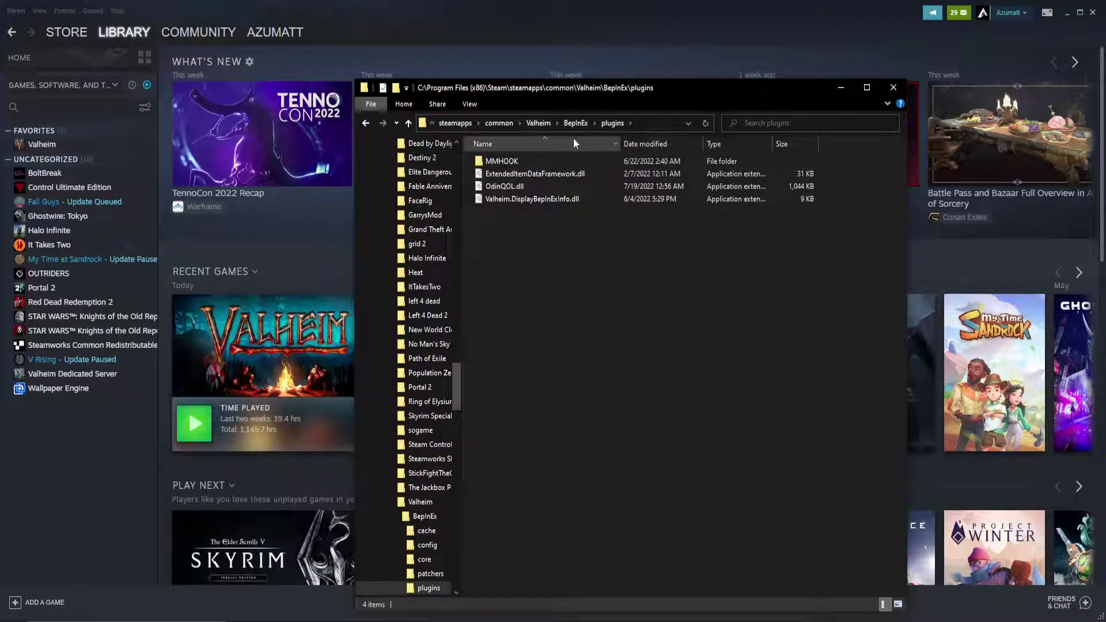
pyautogui.moveTo(521, 225); pyautogui.dragTo(476, 134)
pyautogui.click(548, 241)
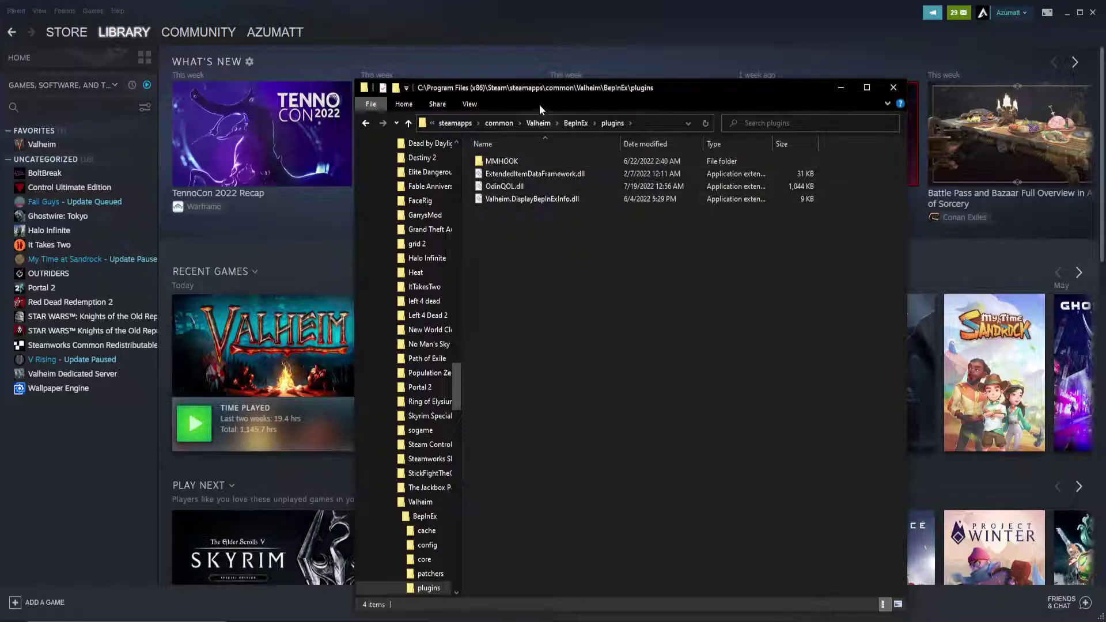
# Step: Return to the main Valheim folder and examine its files, including the details of ValheimAscended.dll
pyautogui.click(541, 122)
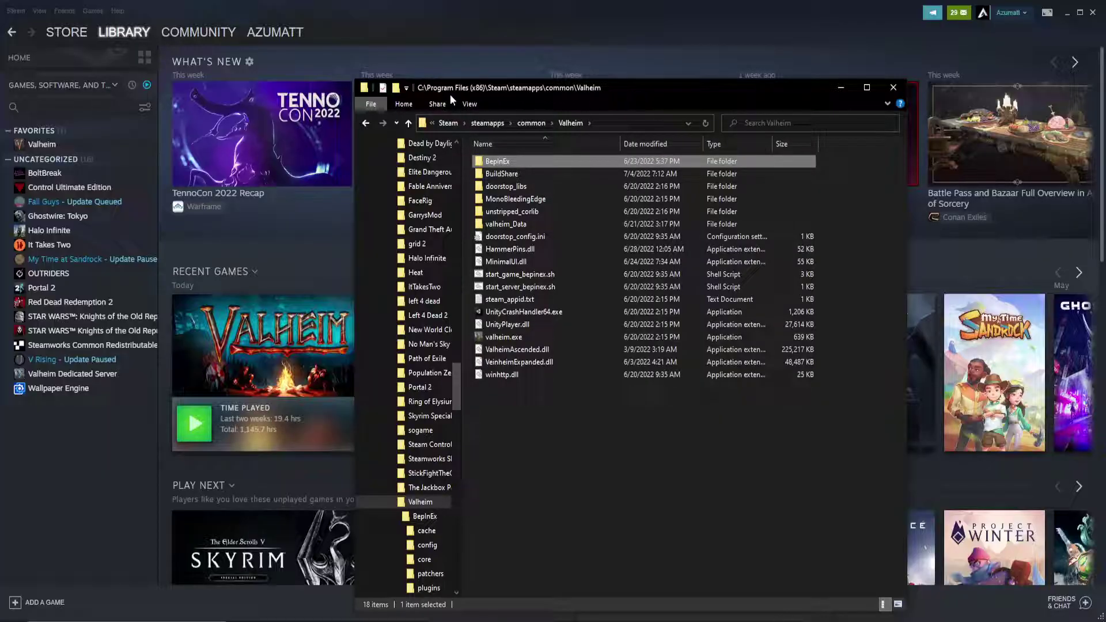
pyautogui.moveTo(547, 422); pyautogui.dragTo(479, 159)
pyautogui.click(575, 411)
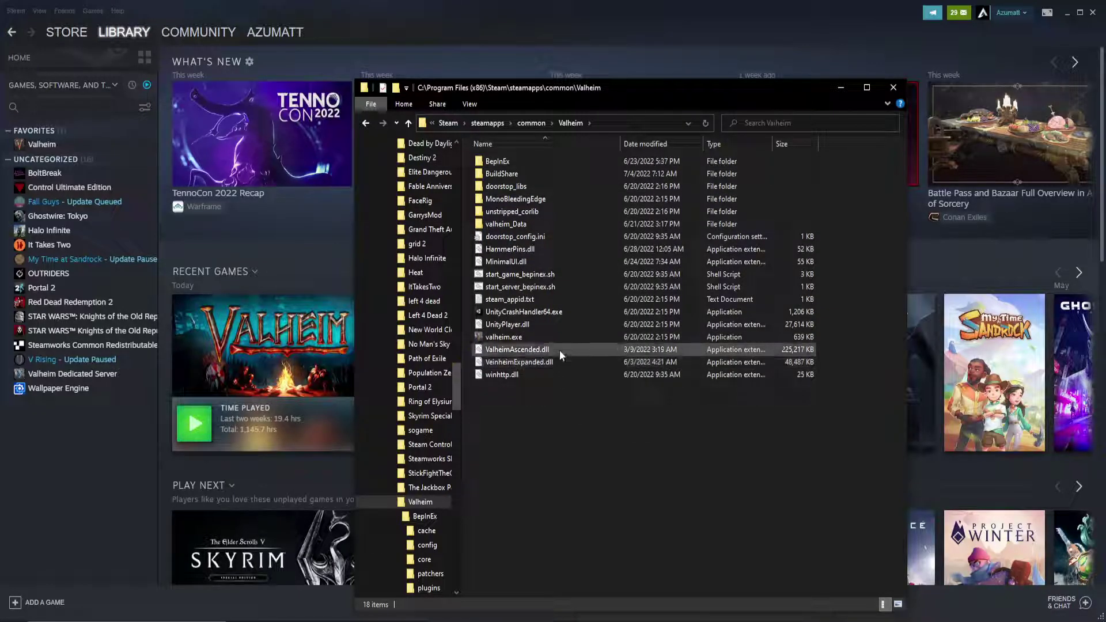
pyautogui.moveTo(559, 351)
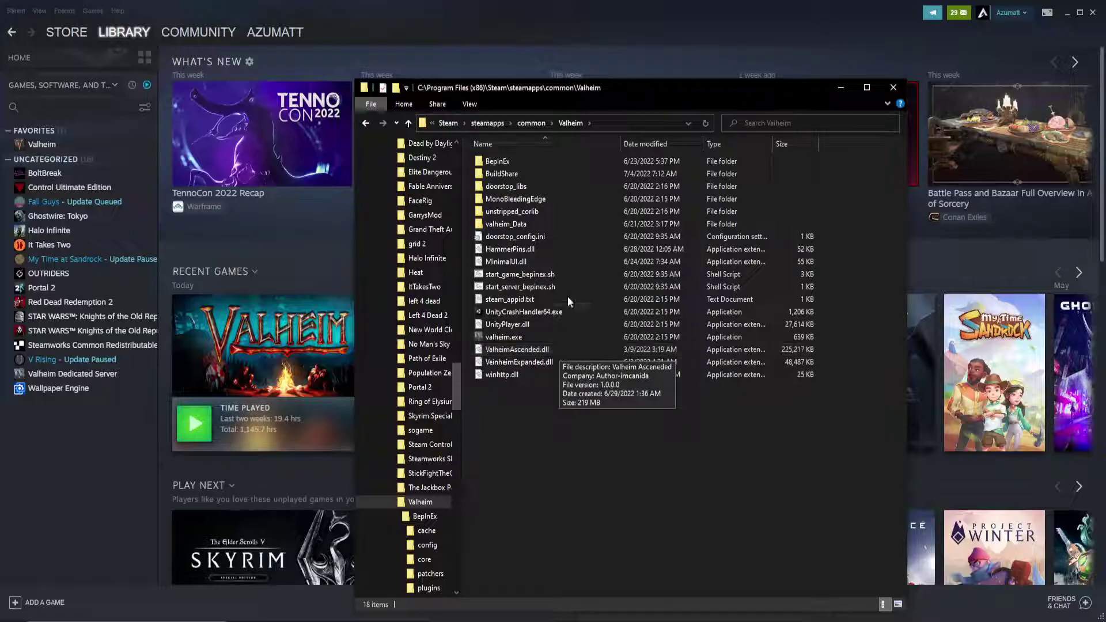
# Step: Check the contents of BepInEx\plugins again, return to the Valheim folder and close File Explorer
pyautogui.doubleClick(518, 162)
pyautogui.doubleClick(527, 211)
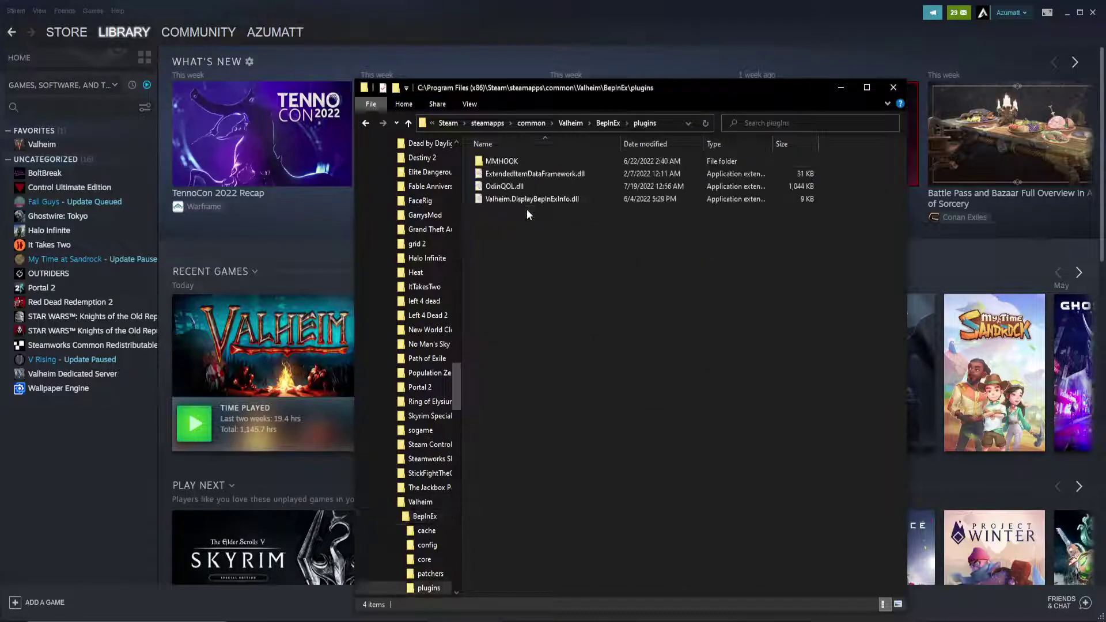
pyautogui.moveTo(524, 231)
pyautogui.mouseDown()
pyautogui.moveTo(484, 148)
pyautogui.moveTo(519, 229)
pyautogui.mouseUp()
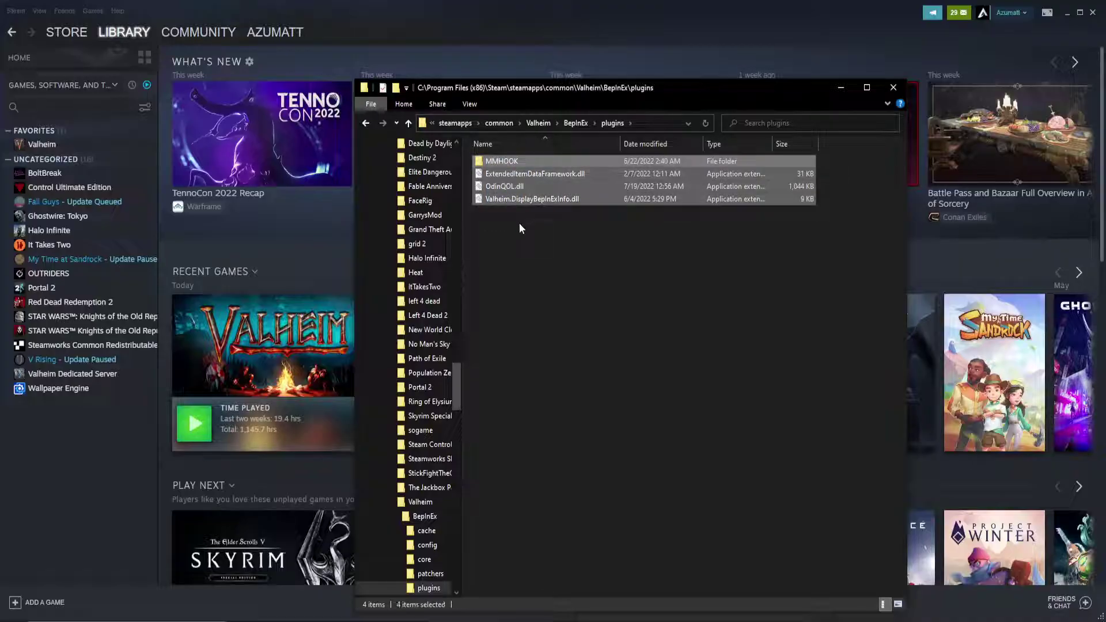
pyautogui.click(519, 223)
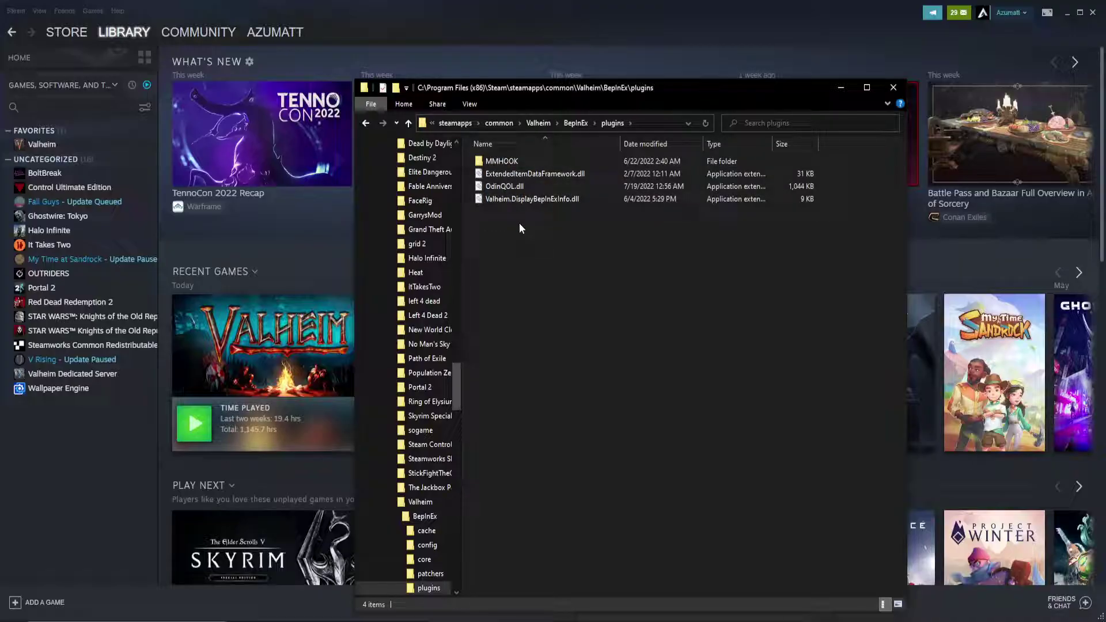
pyautogui.click(545, 129)
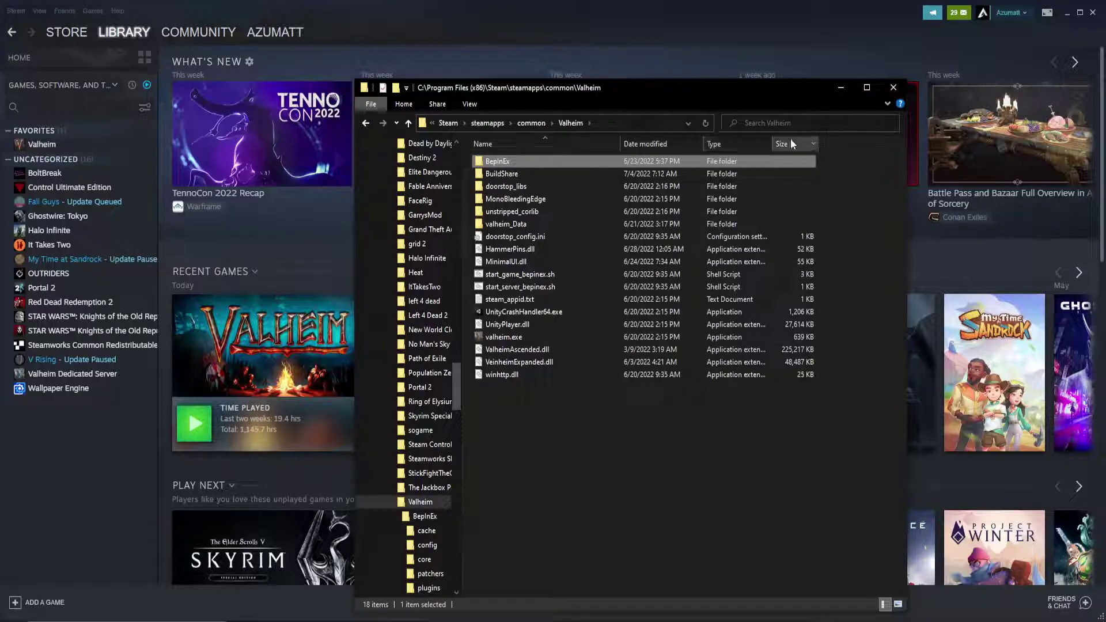
pyautogui.click(888, 91)
# Step: Review the Local Files options in Valheim's Steam properties, including Verify integrity of game files, and close the properties
pyautogui.rightClick(57, 145)
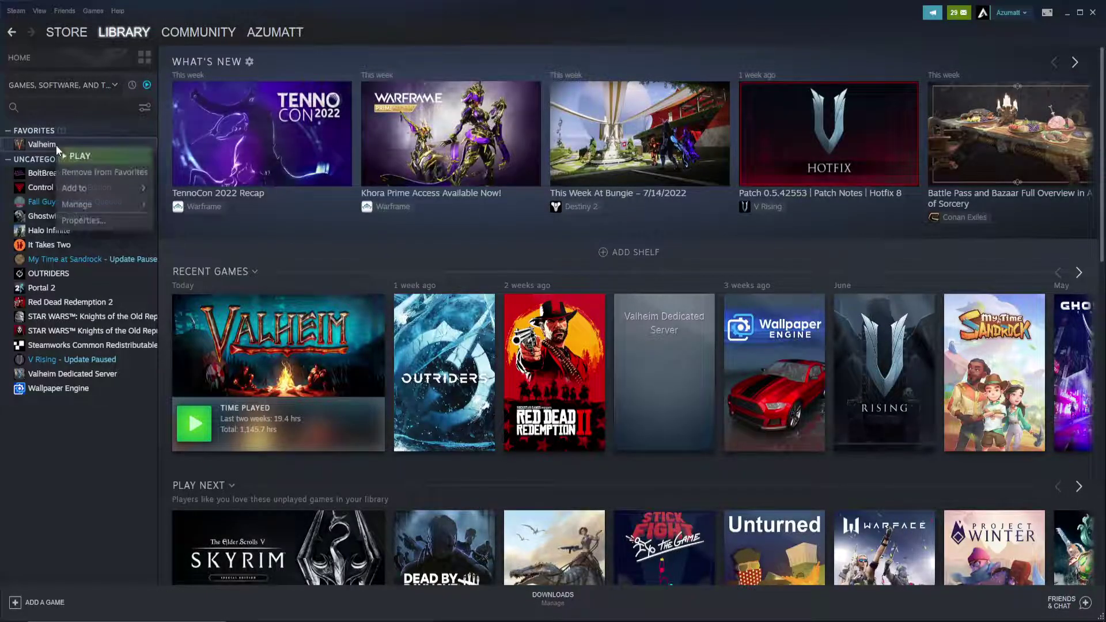
pyautogui.click(88, 222)
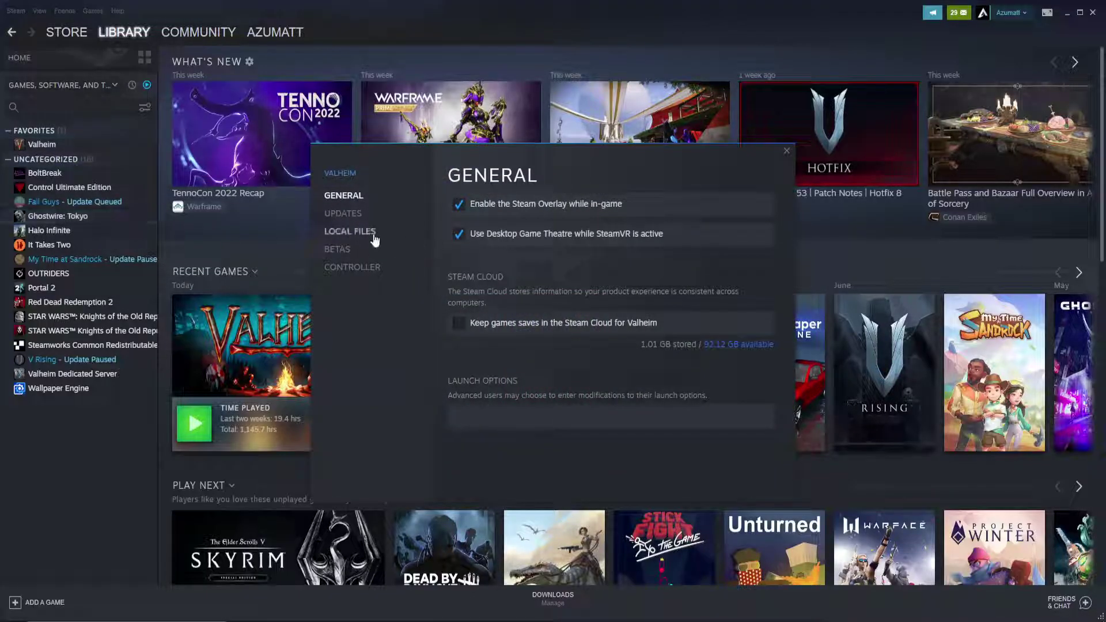
pyautogui.click(373, 236)
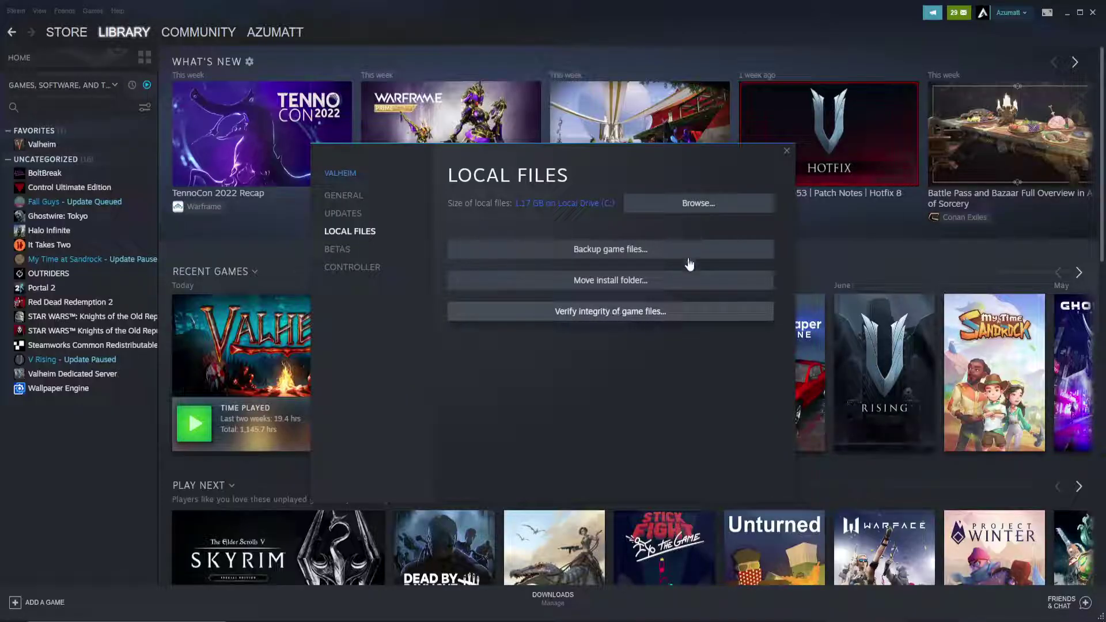
pyautogui.click(787, 151)
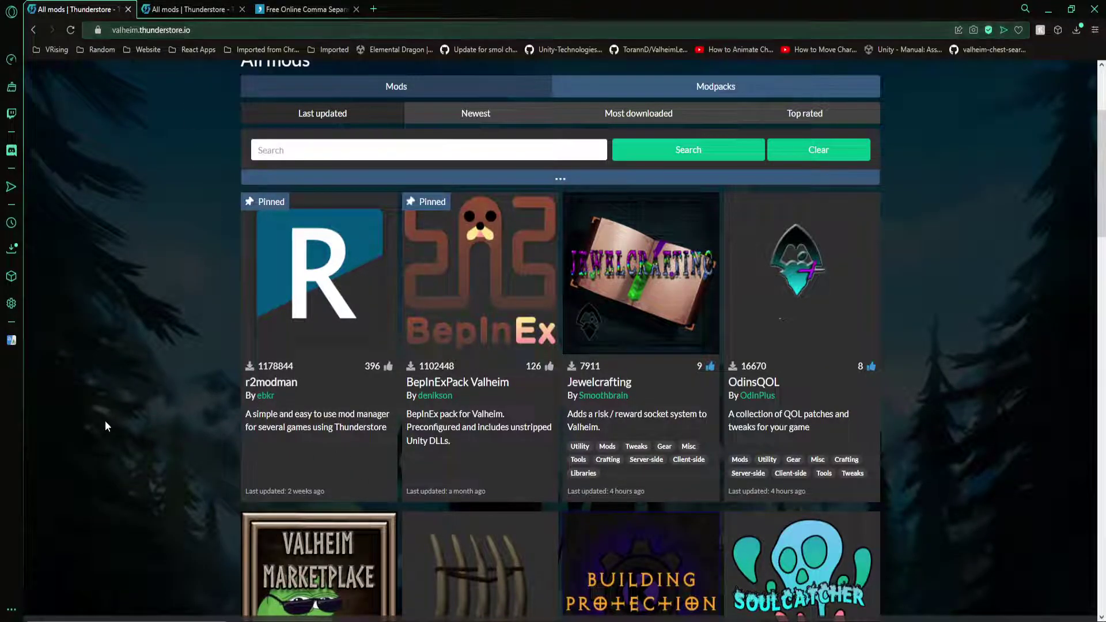
# Step: Show the modpacks on the Valheim Thunderstore page in the browser and look through the listed packs
pyautogui.click(700, 85)
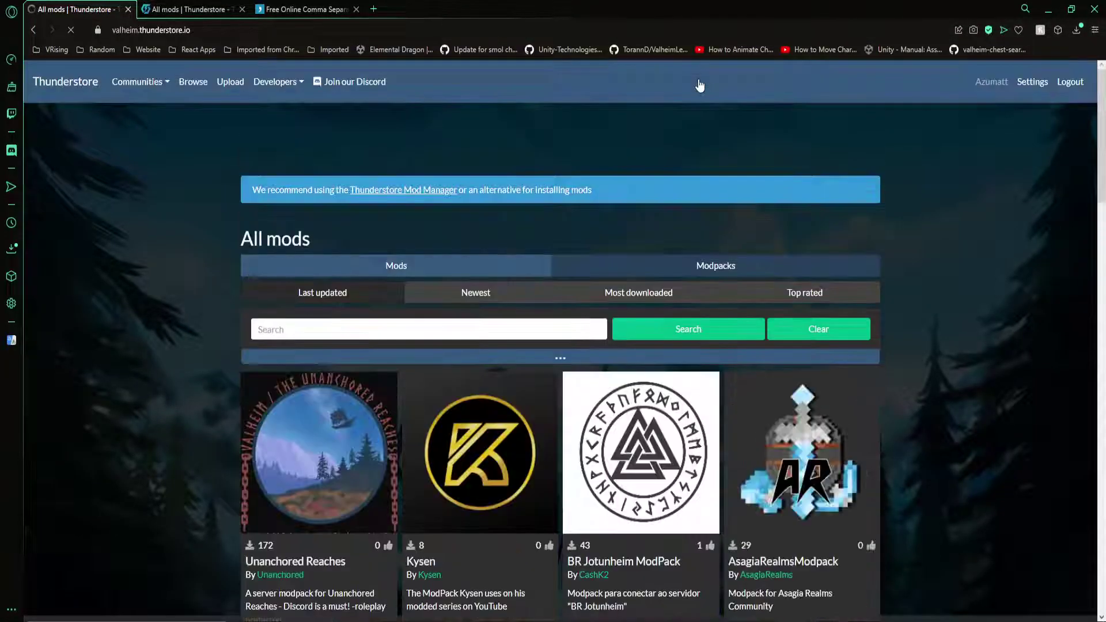
pyautogui.scroll(-5, 527, 281)
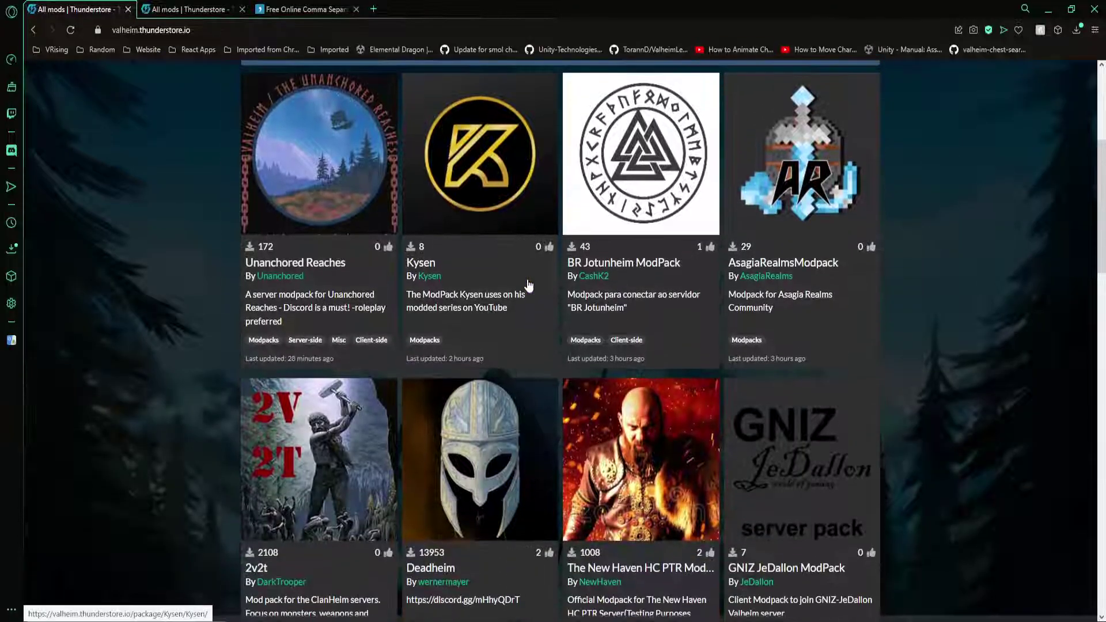
pyautogui.scroll(-2, 528, 285)
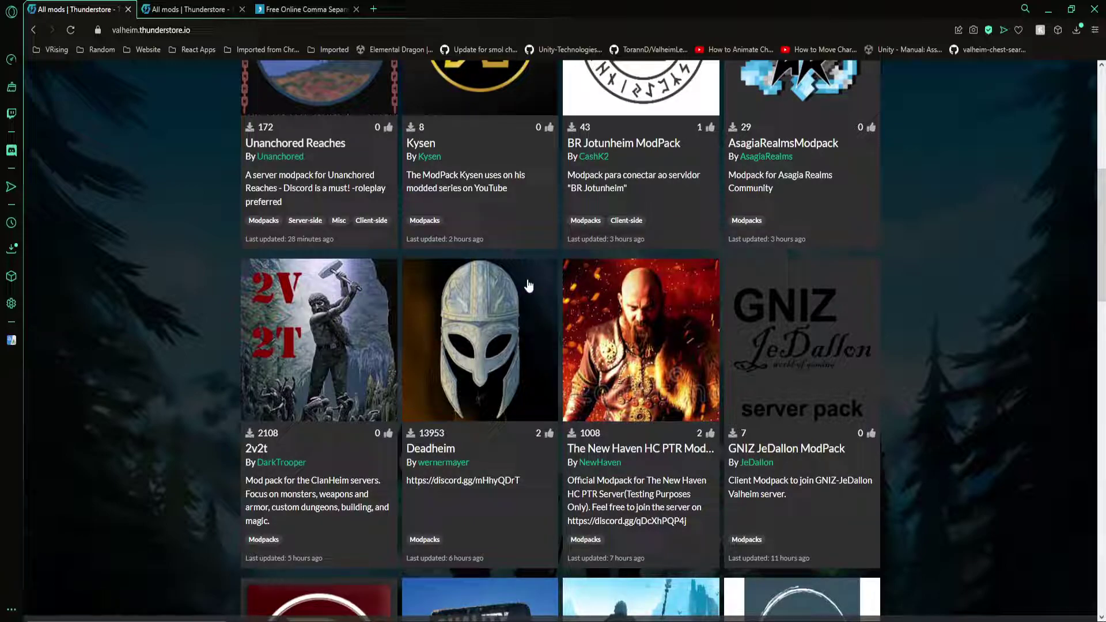
pyautogui.scroll(-4, 529, 285)
pyautogui.scroll(-10, 453, 447)
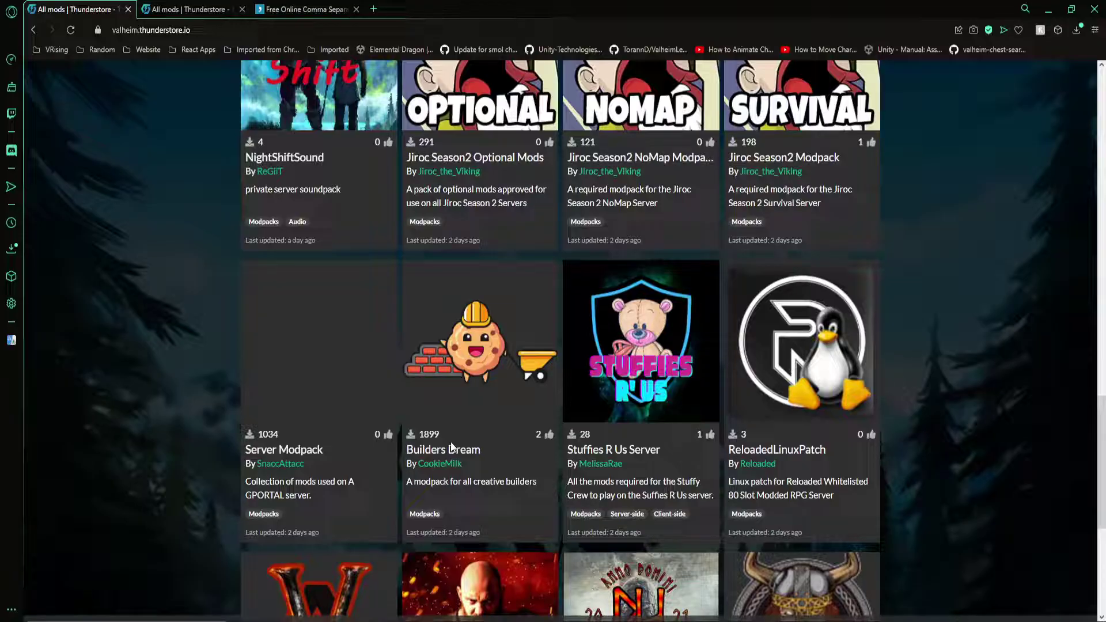
pyautogui.scroll(-7, 452, 446)
pyautogui.scroll(10, 451, 448)
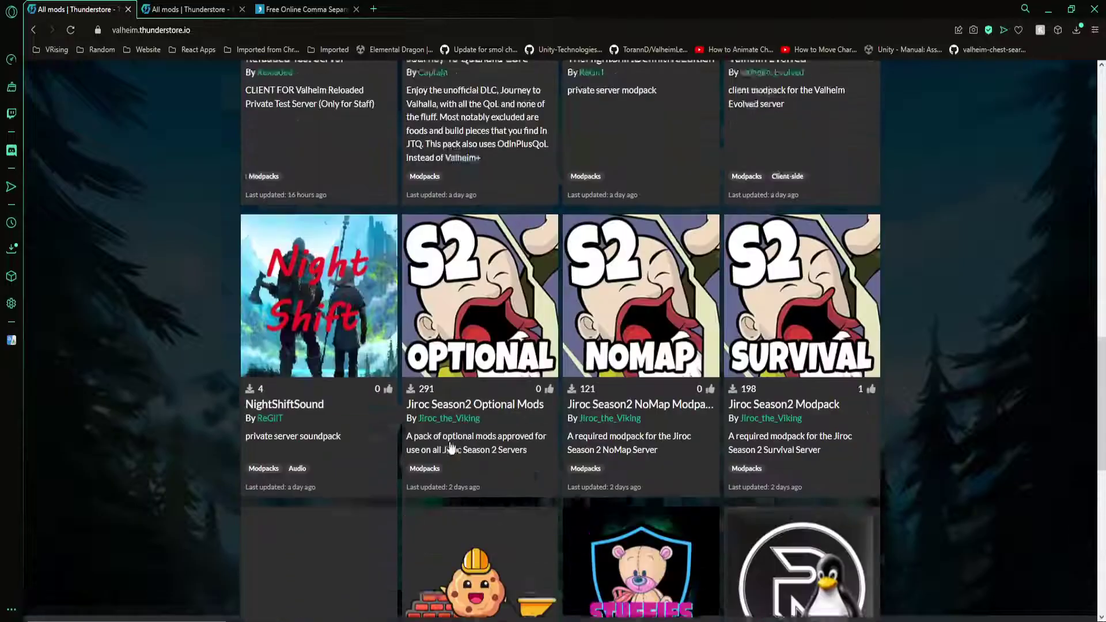
pyautogui.scroll(10, 451, 444)
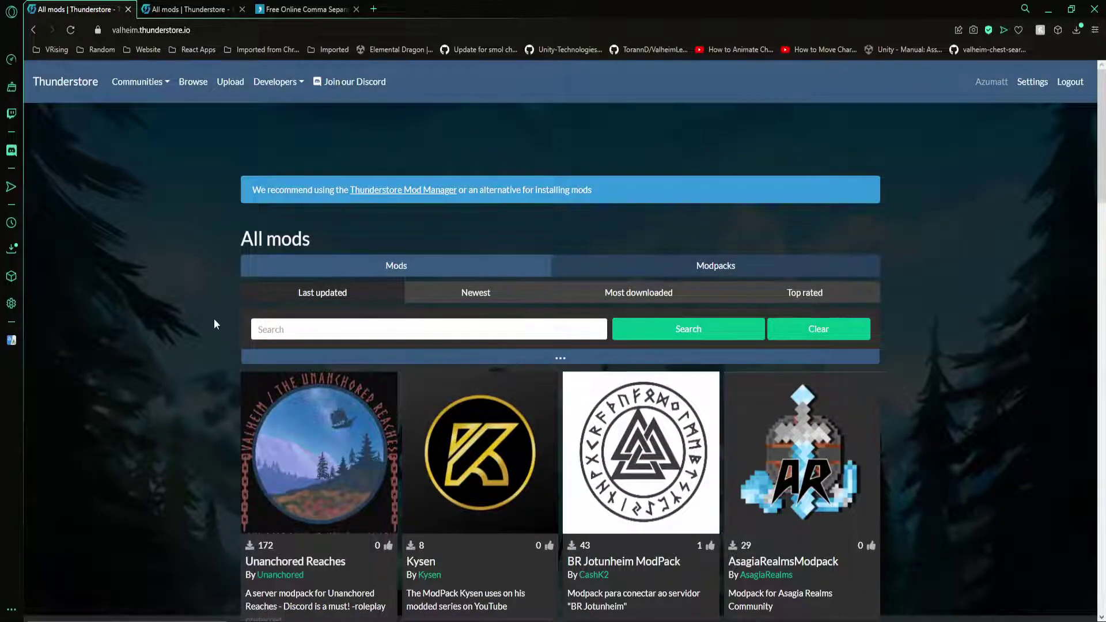
# Step: Switch the Thunderstore listing back to Mods and look through the recently updated mods
pyautogui.click(413, 266)
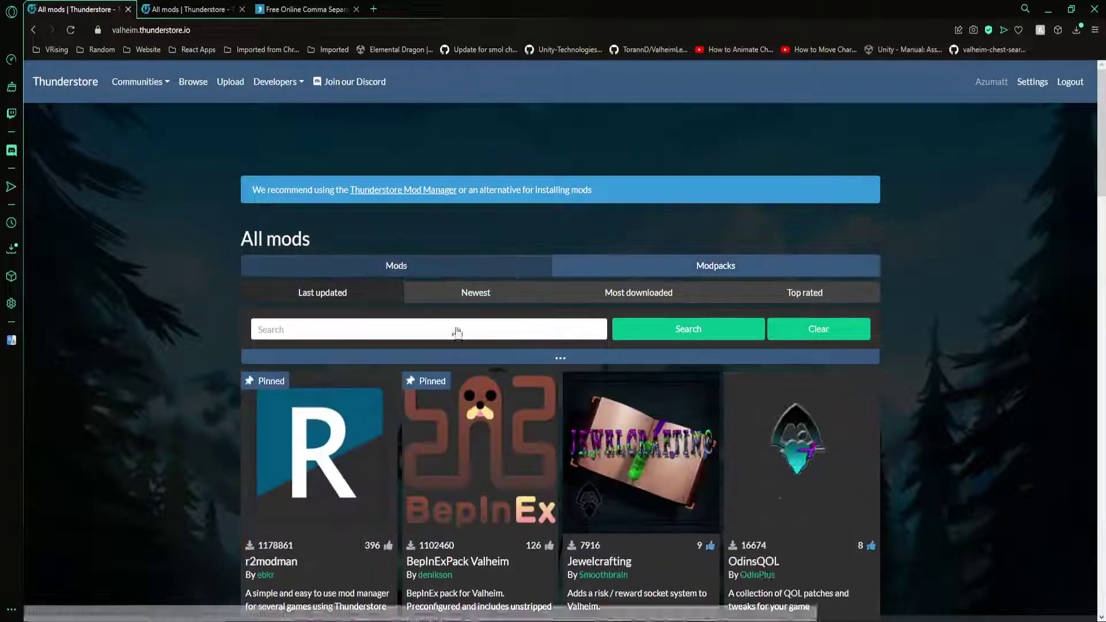
pyautogui.scroll(-5, 412, 267)
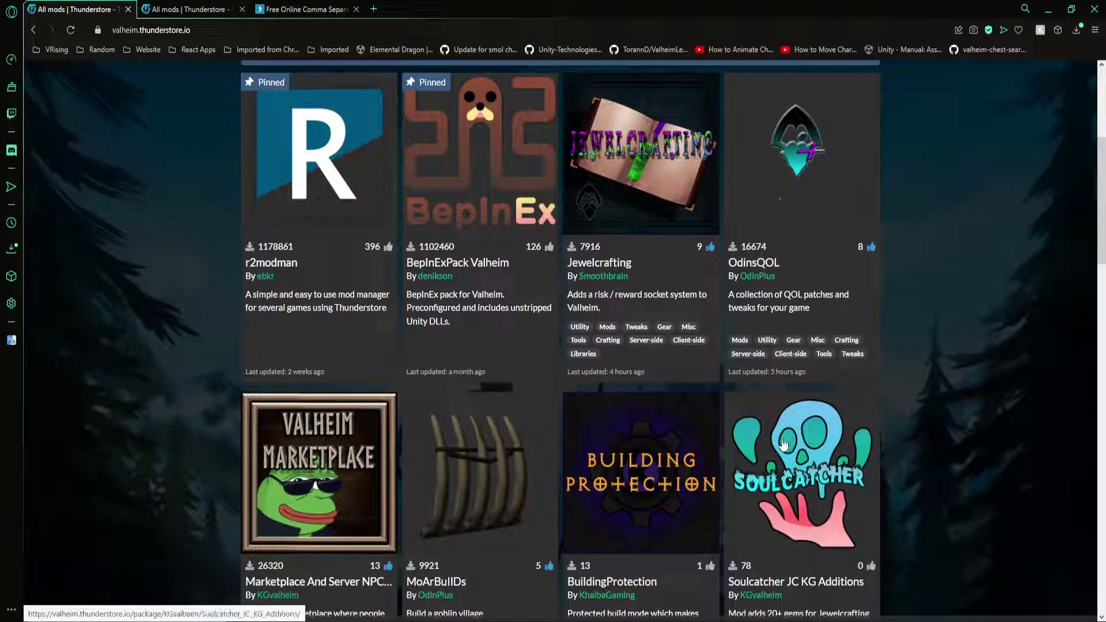
pyautogui.scroll(-3, 784, 444)
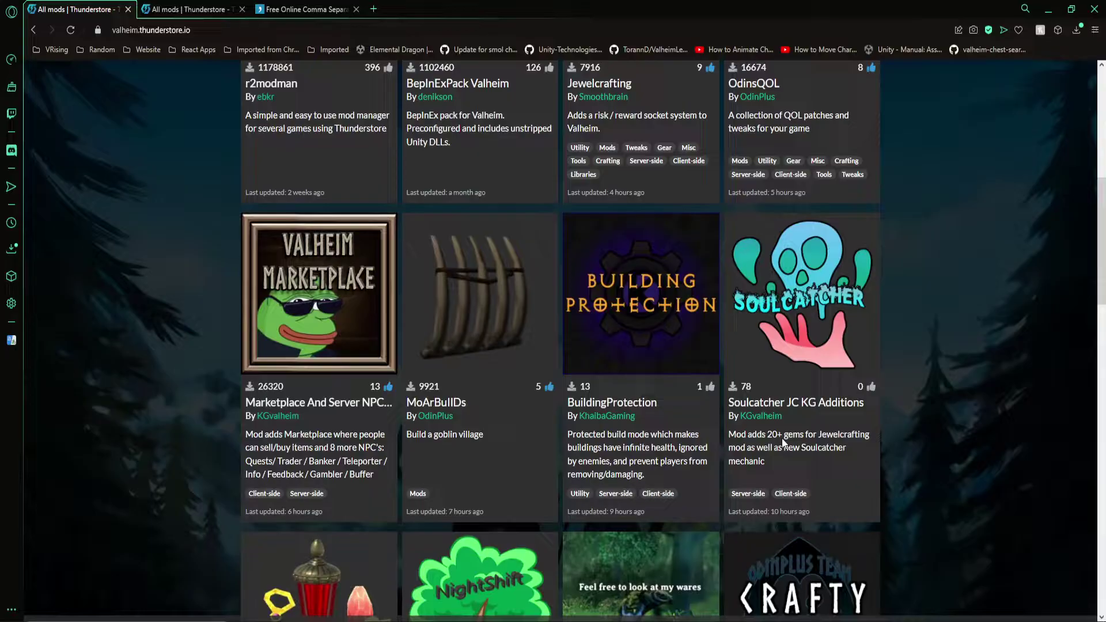
pyautogui.scroll(8, 680, 274)
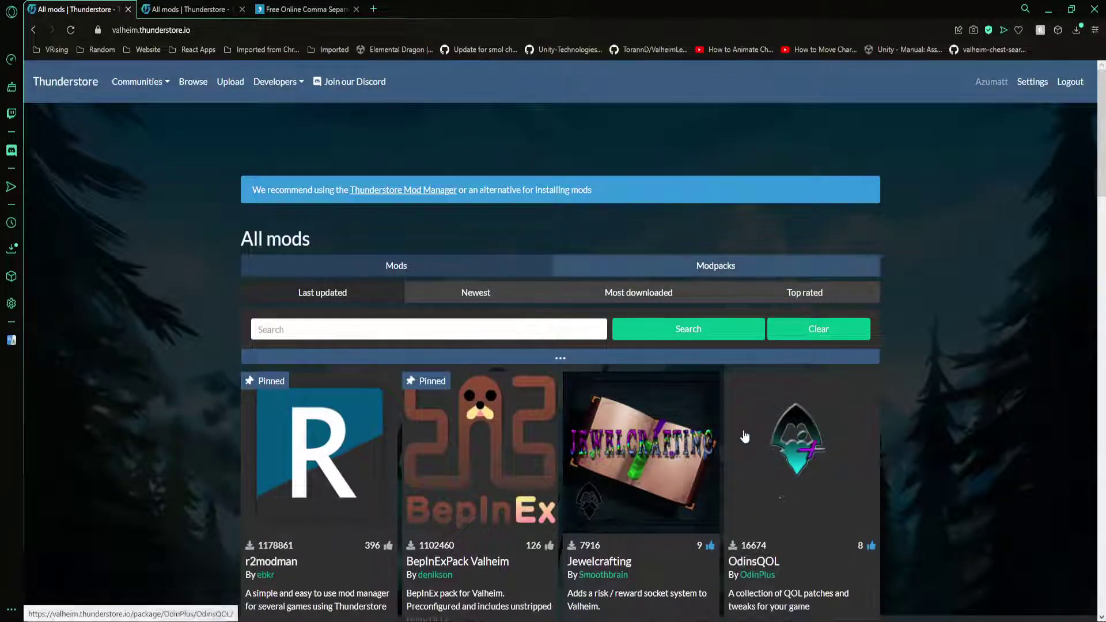
pyautogui.scroll(-5, 744, 435)
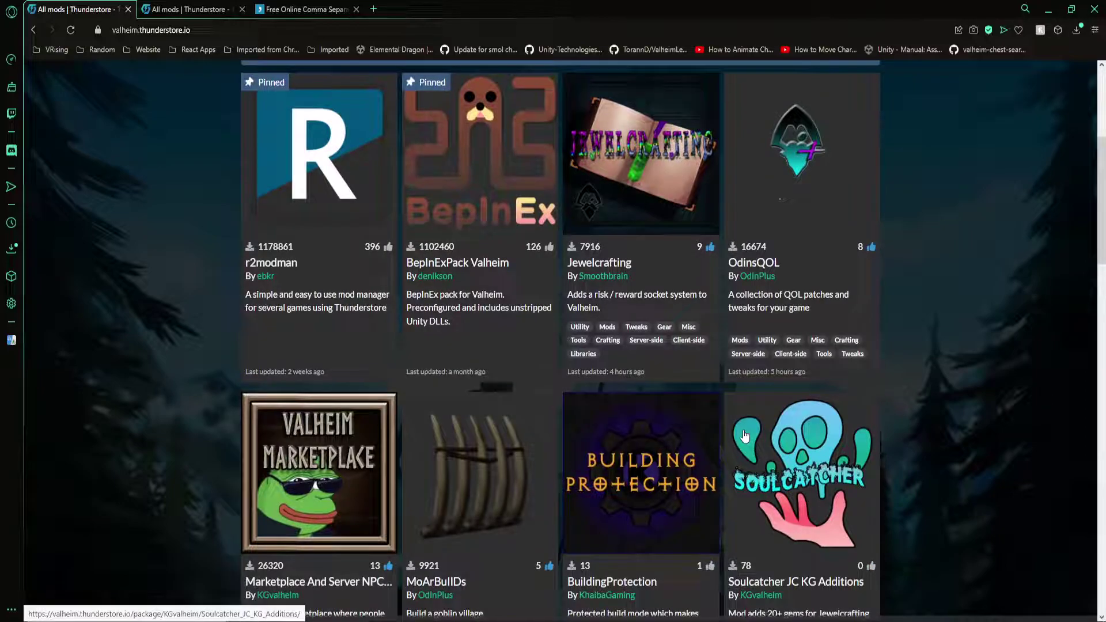